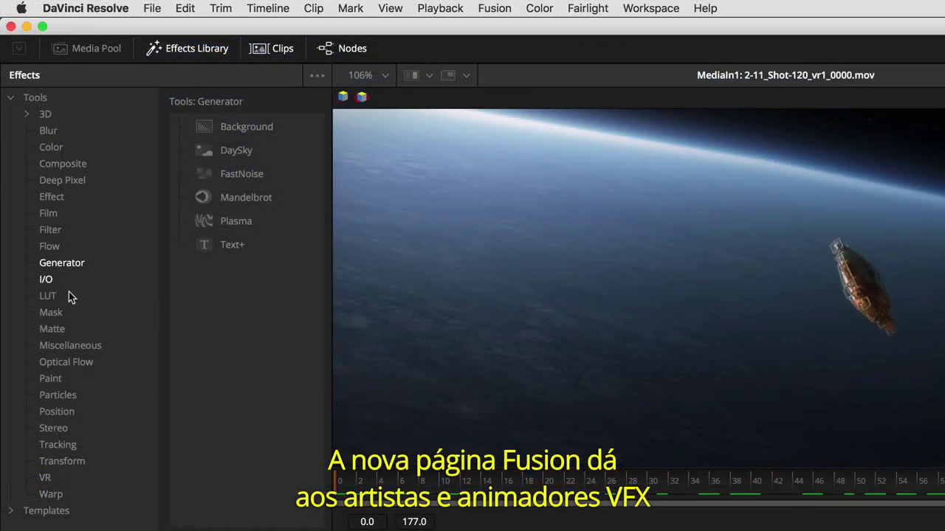
- Browse the Mask, Matte, Paint, Particles and Tracking tool categories, ending on Transform
left_click(22, 118)
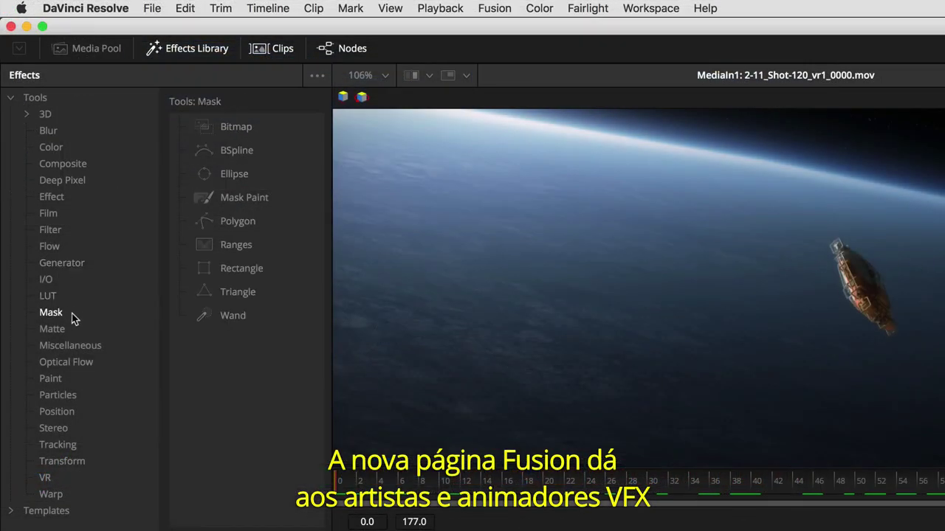
left_click(22, 123)
left_click(84, 376)
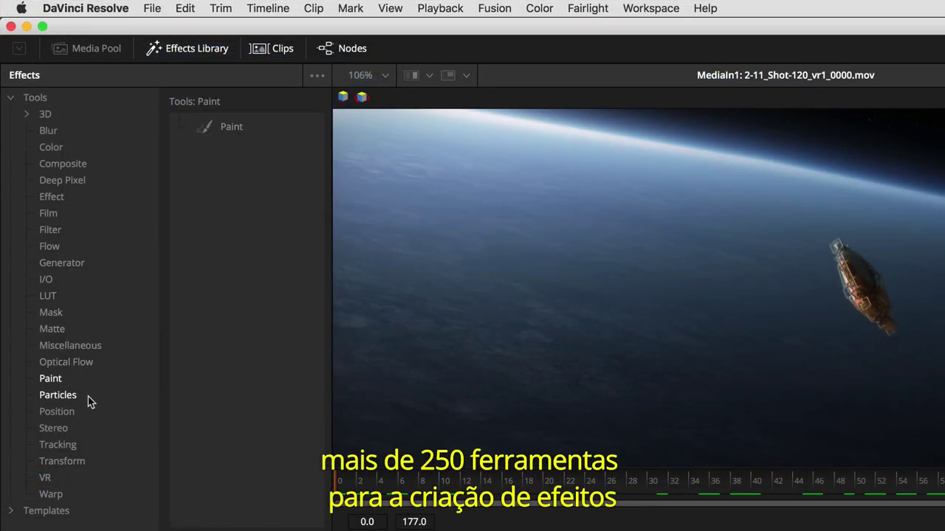
left_click(88, 396)
left_click(85, 445)
left_click(95, 459)
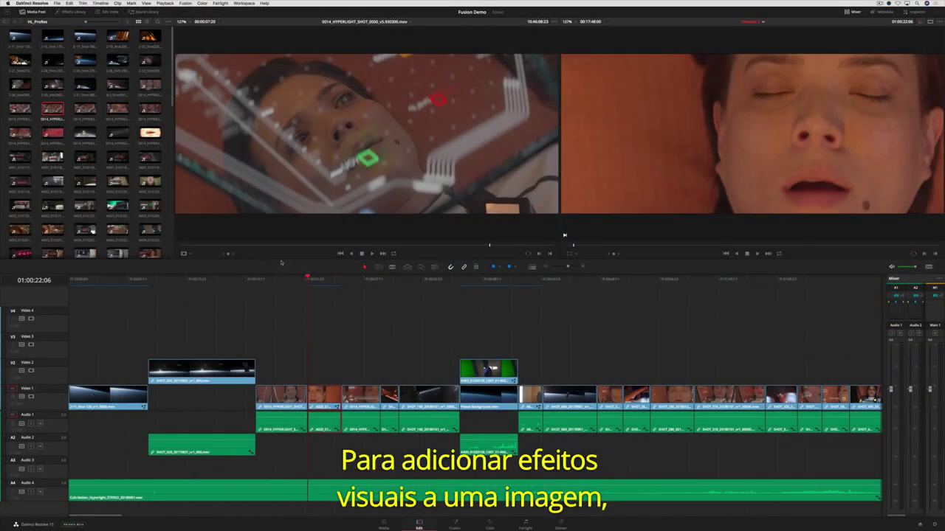
- Park the playhead on the face close-up clip and open it in the Fusion page
left_click_drag(309, 279, 322, 279)
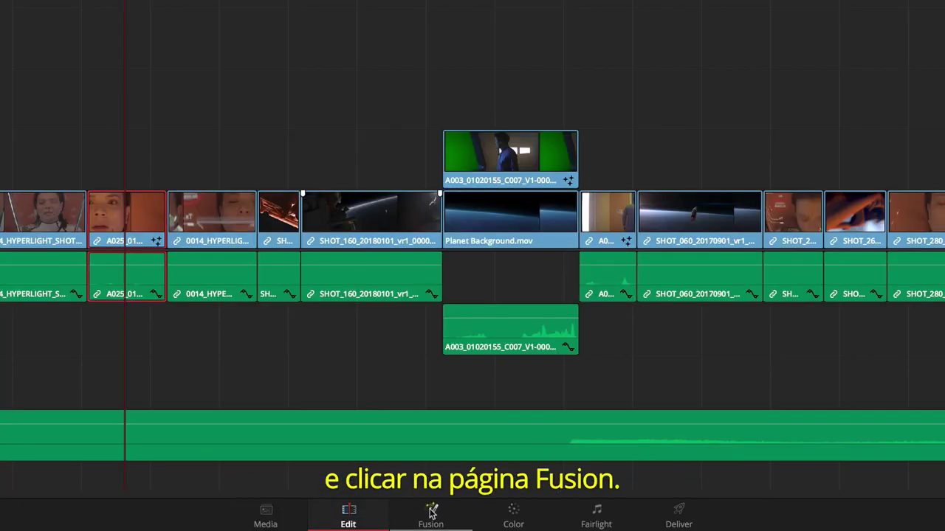
left_click(455, 524)
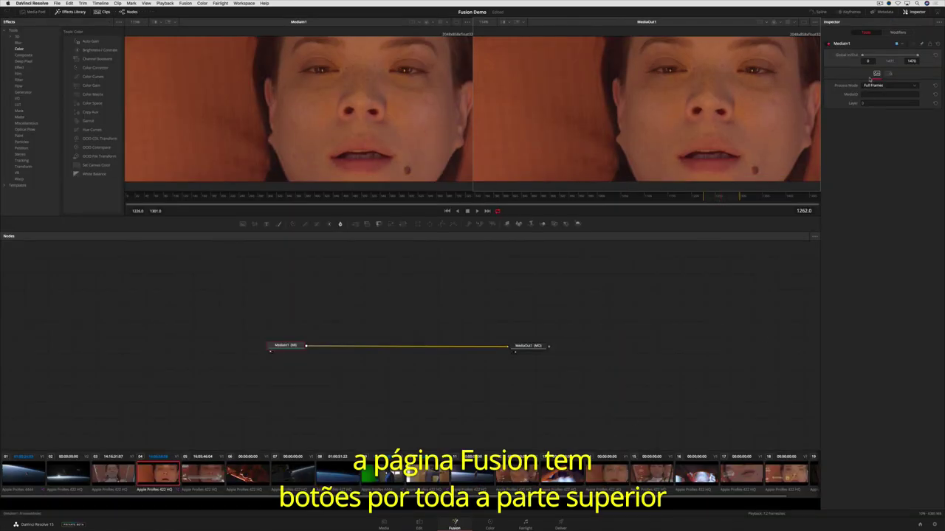
left_click(821, 12)
left_click(823, 12)
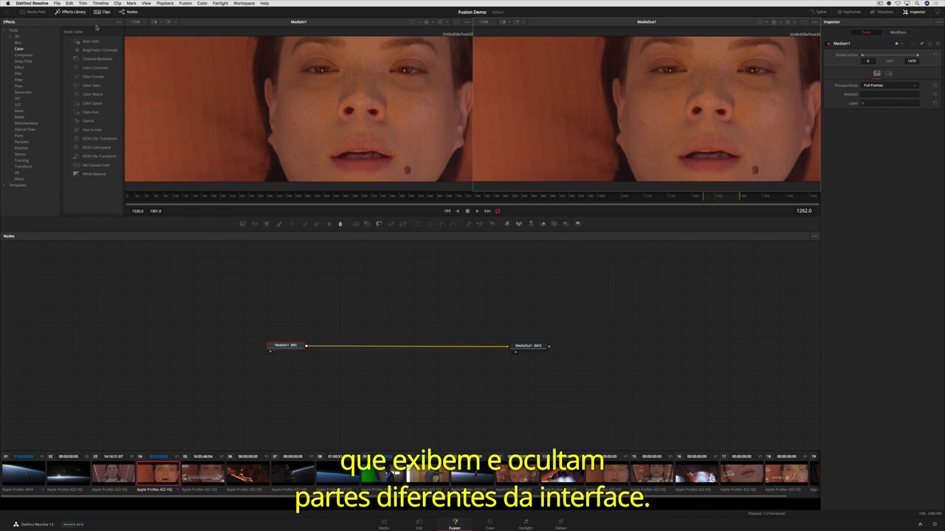
left_click(69, 11)
left_click(66, 12)
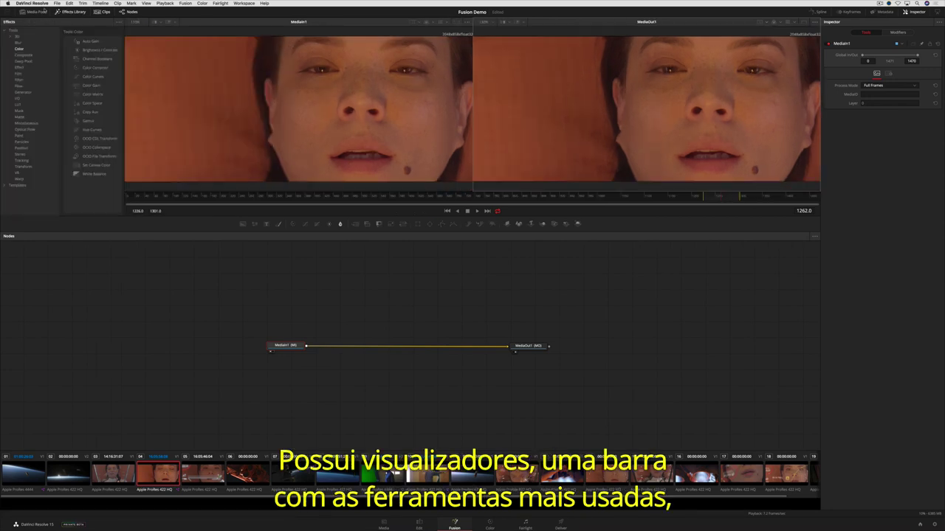
left_click(31, 12)
left_click(29, 11)
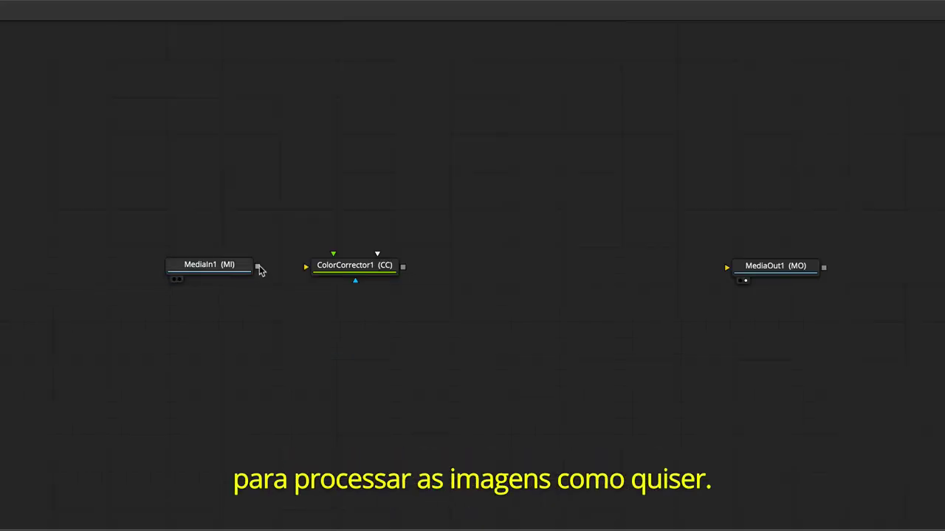
left_click_drag(257, 267, 313, 268)
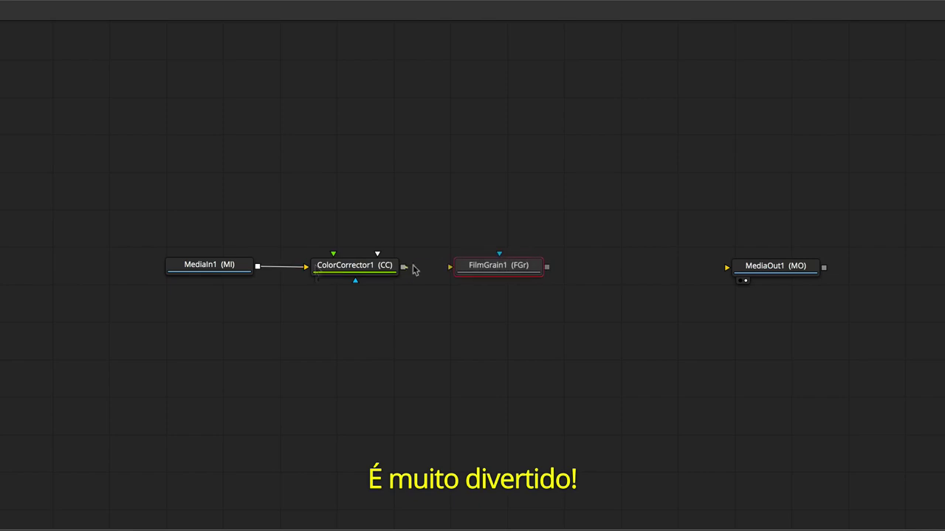
left_click_drag(403, 266, 455, 270)
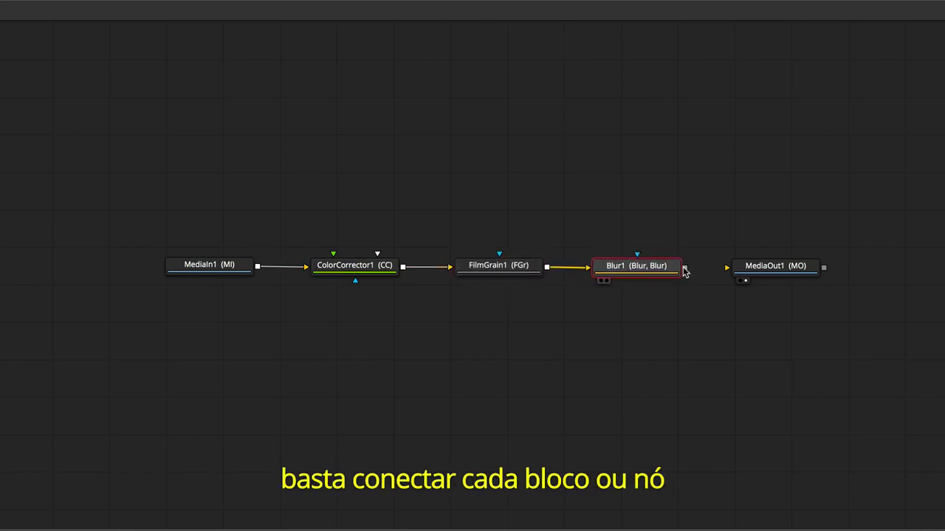
left_click_drag(686, 269, 727, 275)
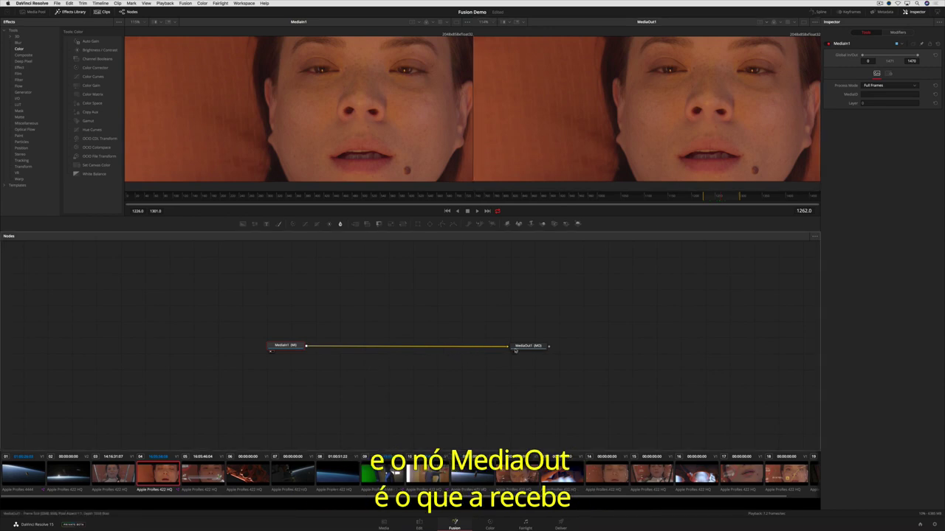
- Inspect the MediaOut1 and MediaIn1 nodes and browse the Flow, Optical Flow and Position tools
left_click(514, 350)
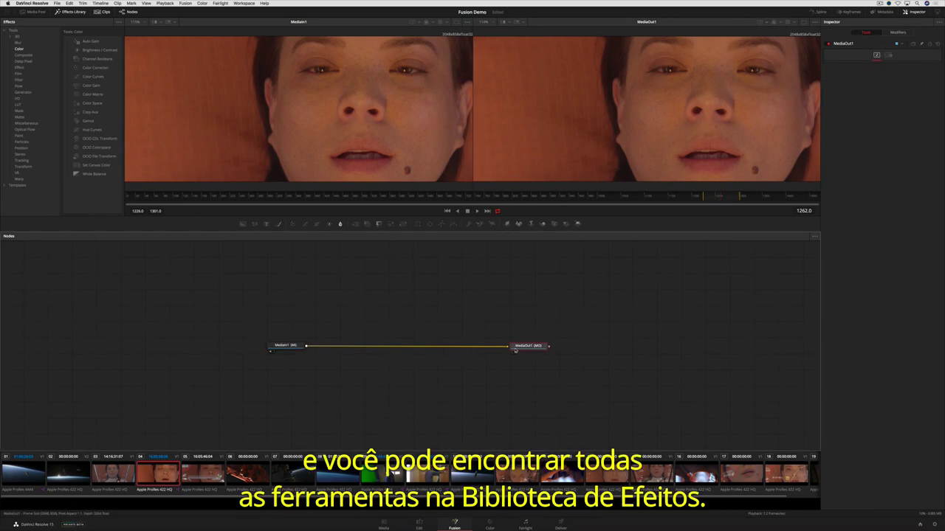
left_click(285, 345)
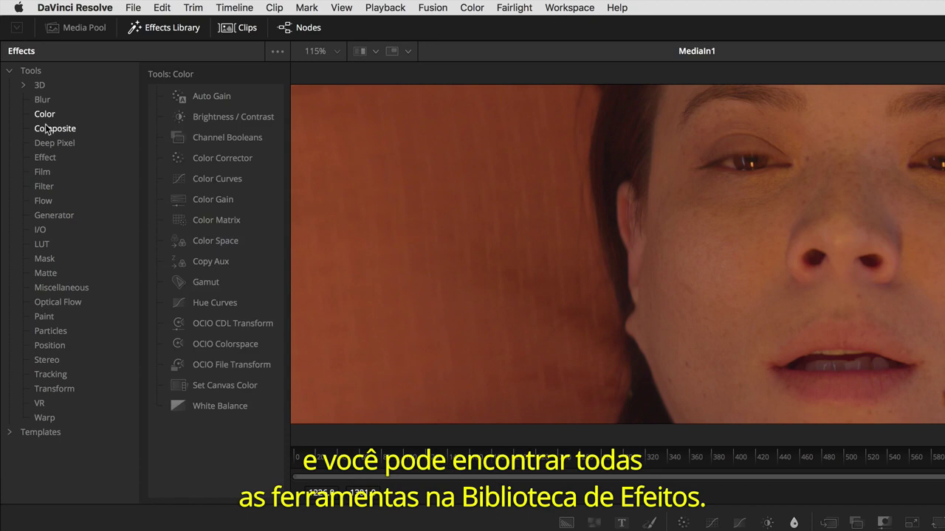
left_click(43, 201)
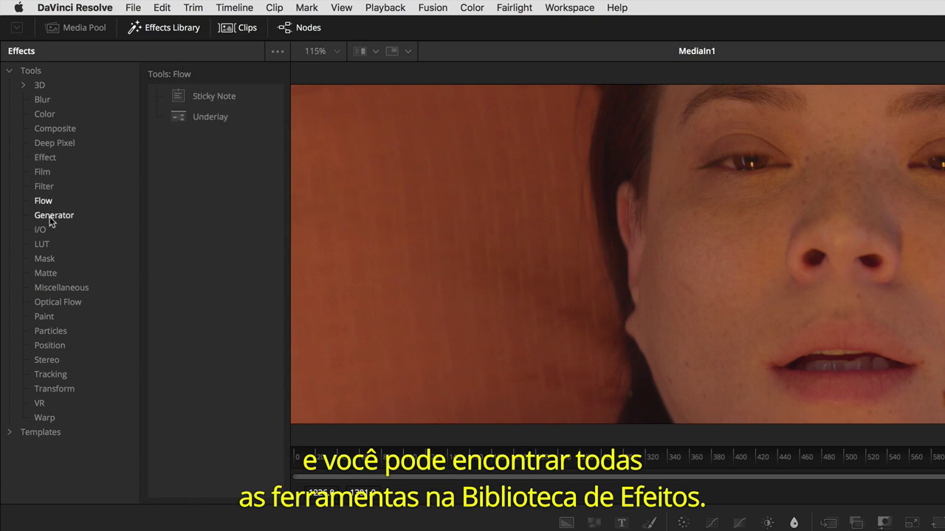
left_click(58, 301)
left_click(50, 345)
- Insert a Grid Warp between MediaIn1 and MediaOut1 and bend its mesh around the mouth
left_click(44, 417)
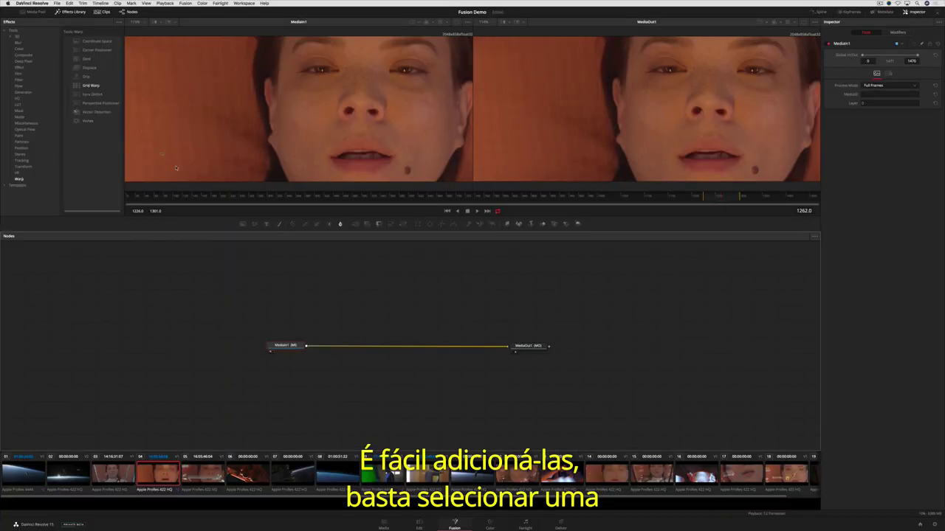
left_click_drag(91, 84, 345, 349)
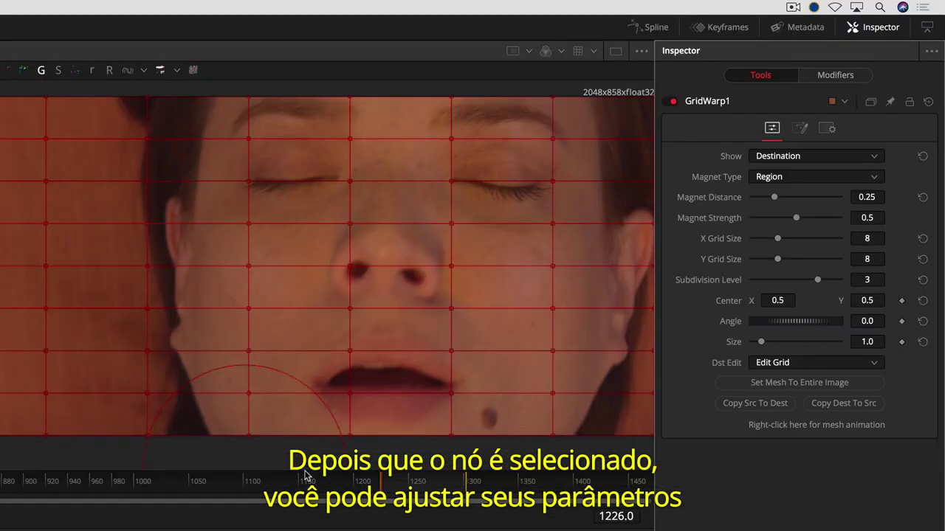
mouse_move(243, 388)
left_mouse_down()
mouse_move(496, 392)
mouse_move(228, 177)
mouse_move(454, 255)
mouse_move(312, 268)
left_mouse_up()
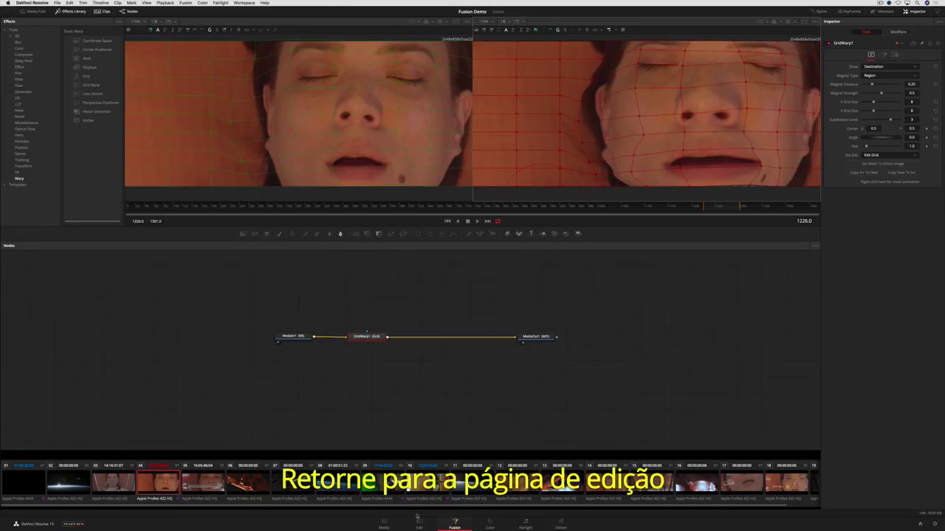
- Preview the mouth warp on the Edit page, then delete the GridWarp1 node
left_click(418, 522)
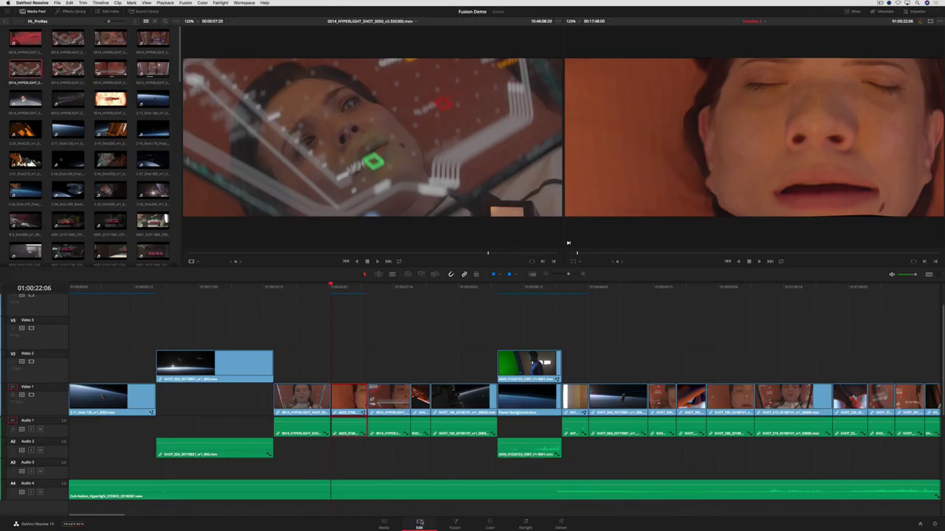
key("space")
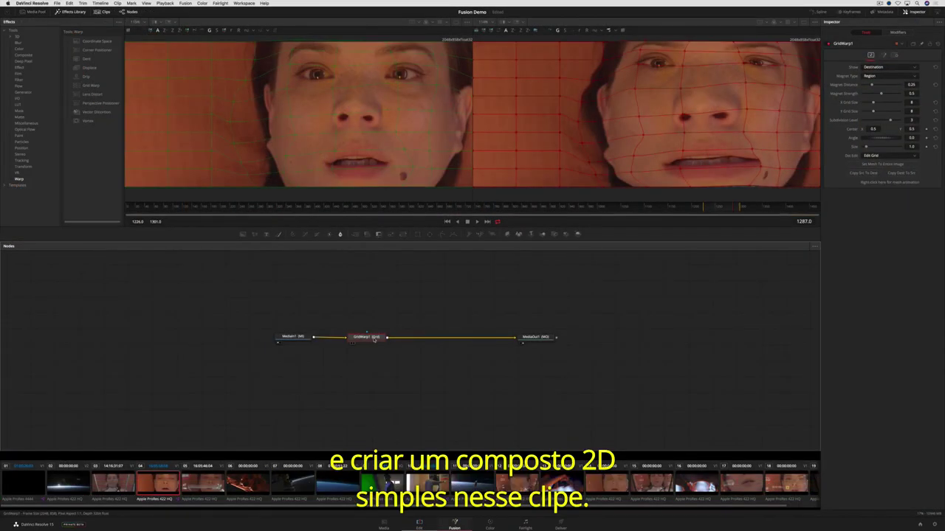
key("Delete")
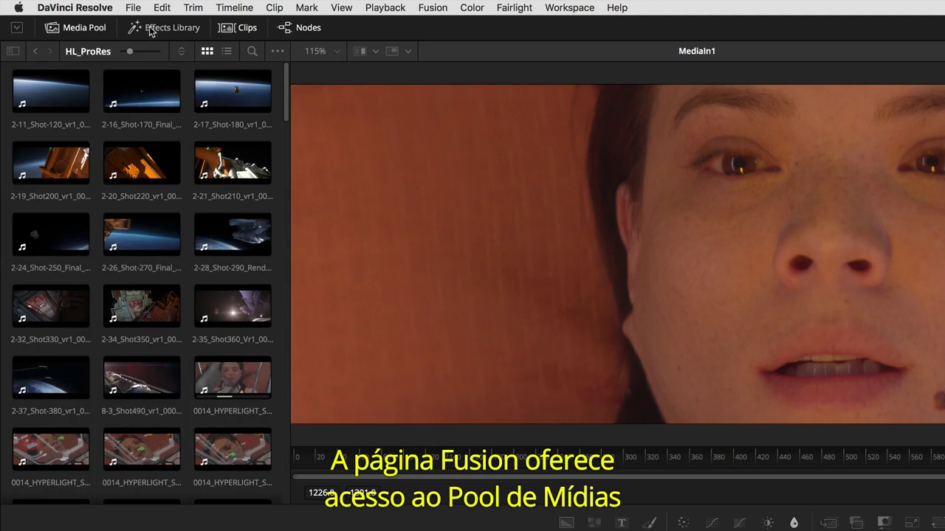
- Add the HUD animation clip from the HyperLight Fusion Demo bin as MediaIn2 and view it
left_click(13, 51)
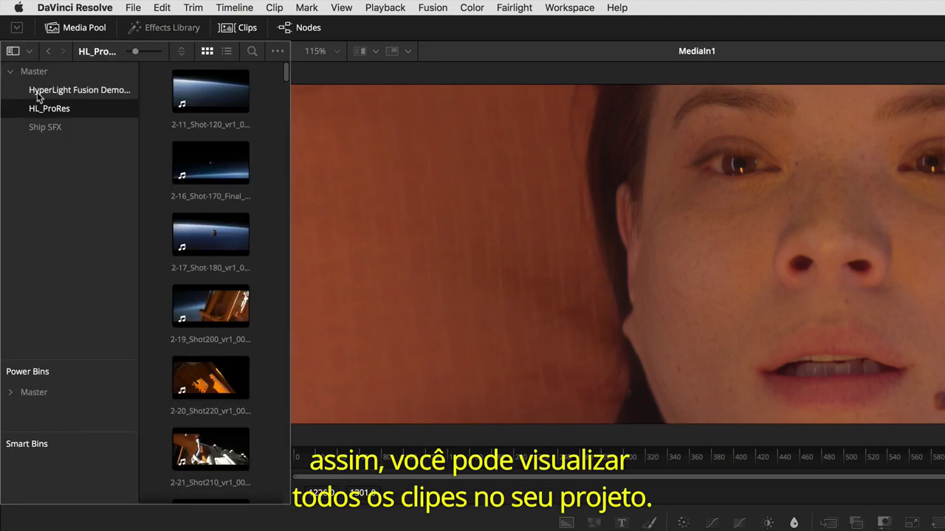
left_click(37, 92)
left_click(14, 50)
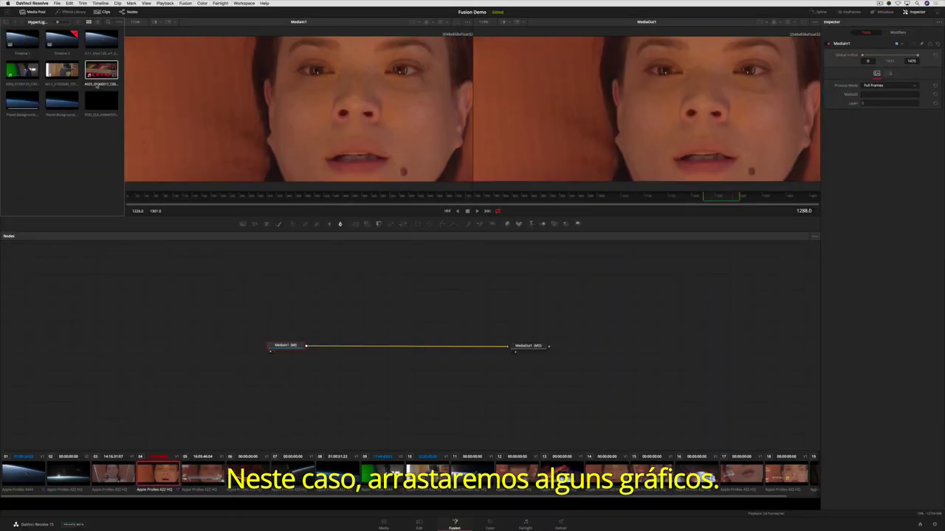
left_click_drag(101, 101, 354, 302)
key("1")
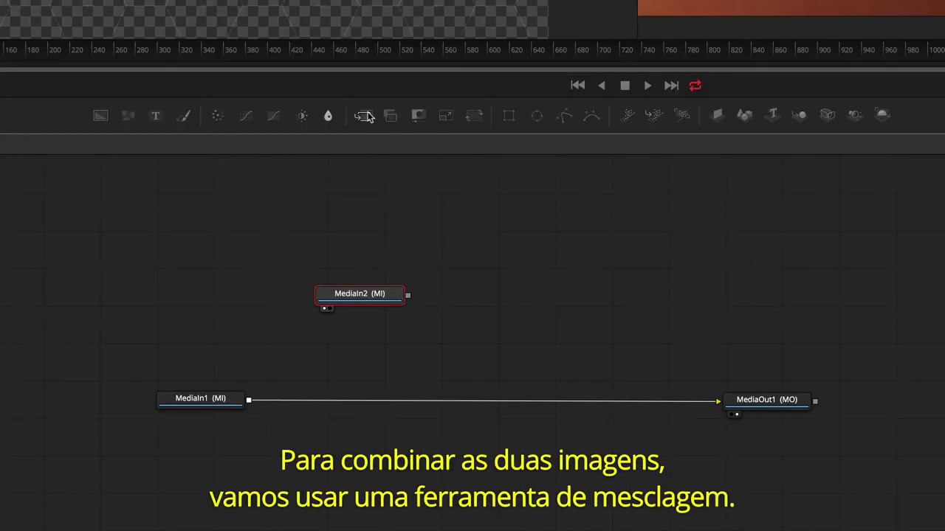
- Merge the HUD graphics over the face with Merge1, inserting a blur before the merge
left_click_drag(367, 116, 358, 404)
left_click_drag(374, 302, 355, 344)
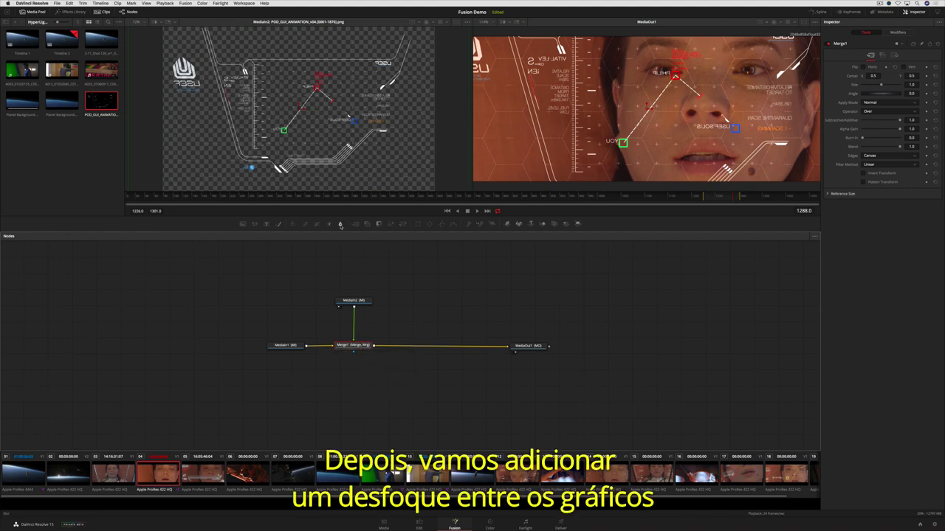
left_click_drag(340, 225, 352, 320)
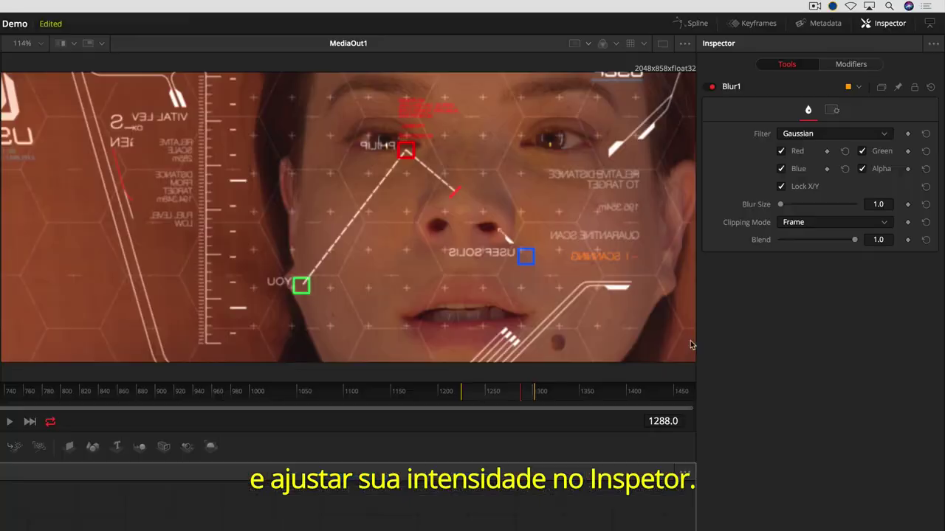
- Raise Blur1's Blur Size to 3.1 to soften the HUD graphics
left_click_drag(864, 103, 868, 104)
mouse_move(793, 209)
left_mouse_down()
mouse_move(802, 204)
mouse_move(784, 213)
left_mouse_up()
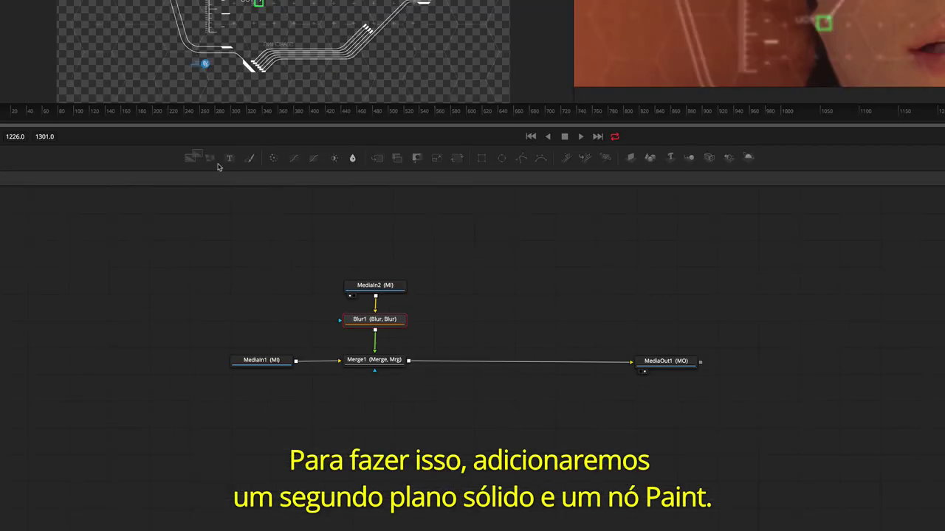
- Add a Background1 node and connect it into a new Paint1 node
left_click_drag(255, 224, 423, 302)
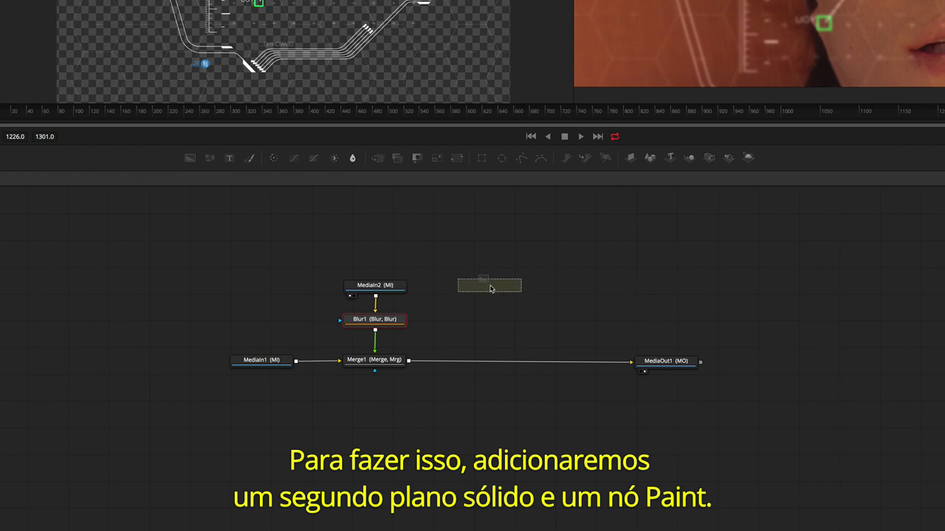
left_click_drag(491, 288, 491, 288)
left_click_drag(250, 158, 491, 316)
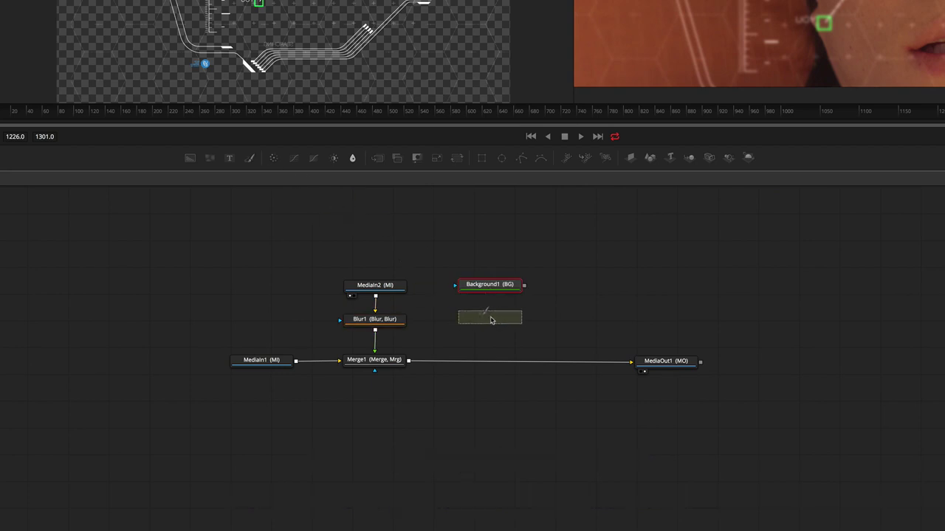
left_click_drag(524, 285, 494, 313)
- Merge Paint1 over the composite via Merge2 and paint soft white highlight strokes
left_click_drag(377, 157, 492, 362)
left_click_drag(525, 315, 492, 360)
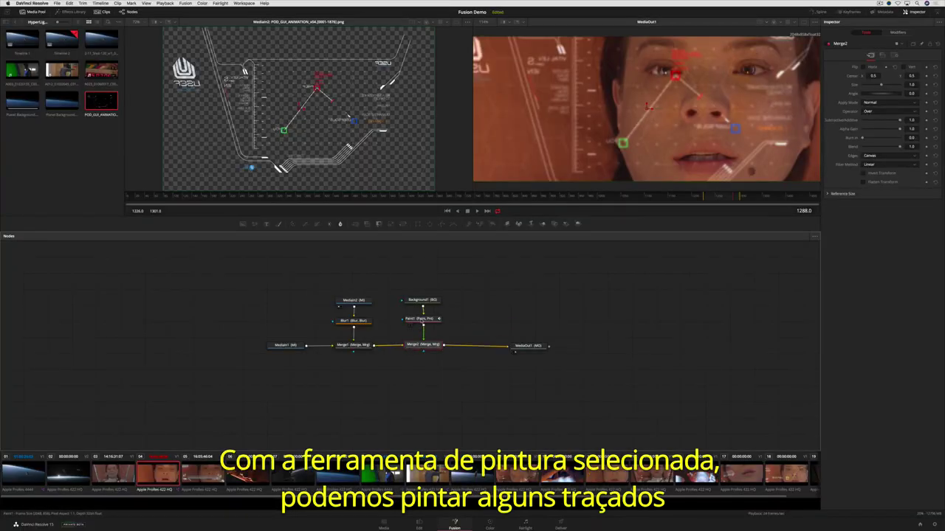
left_click(421, 319)
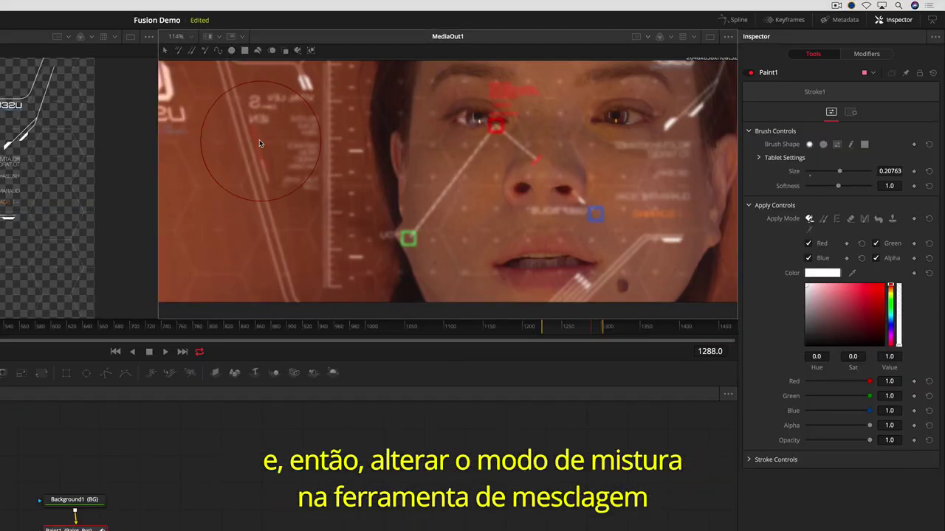
left_click_drag(225, 133, 270, 167)
left_click_drag(664, 262, 708, 254)
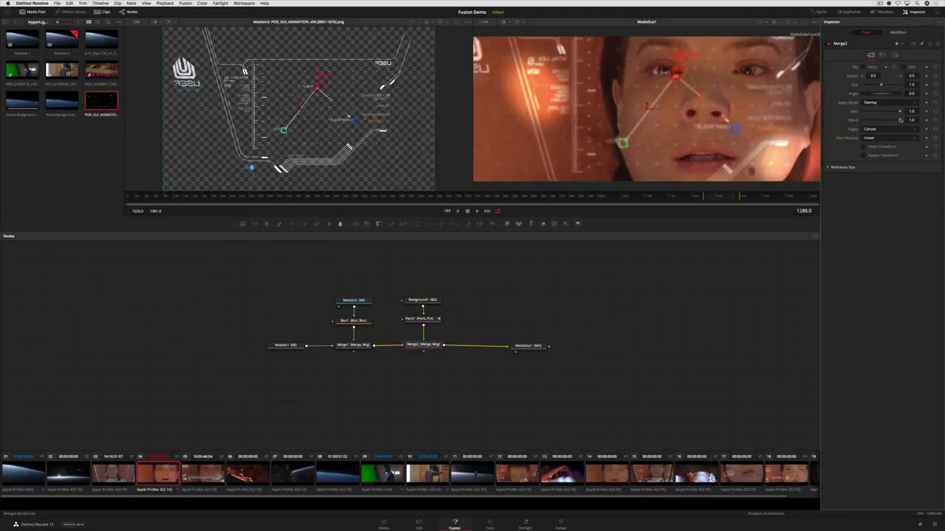
- Lower Merge2's blend to about 0.68 and play back the finished composite
left_click_drag(899, 119, 887, 120)
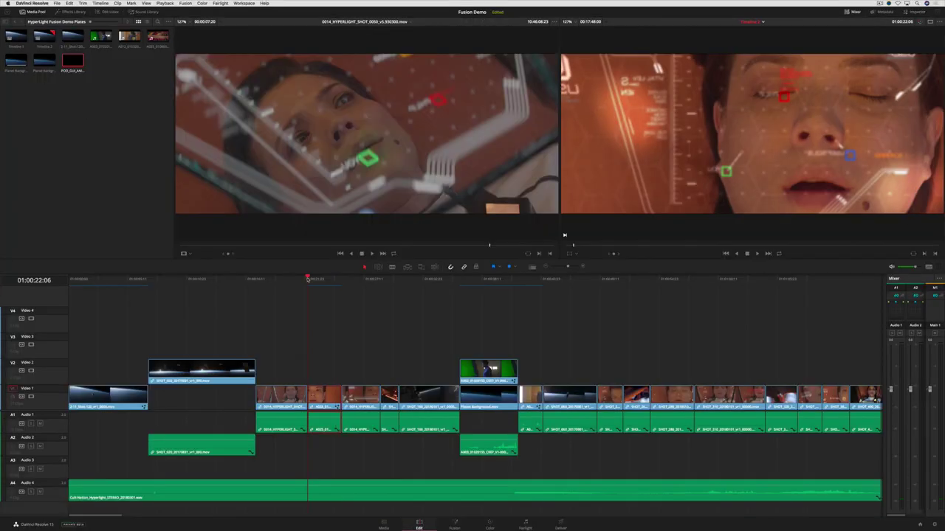
key("space")
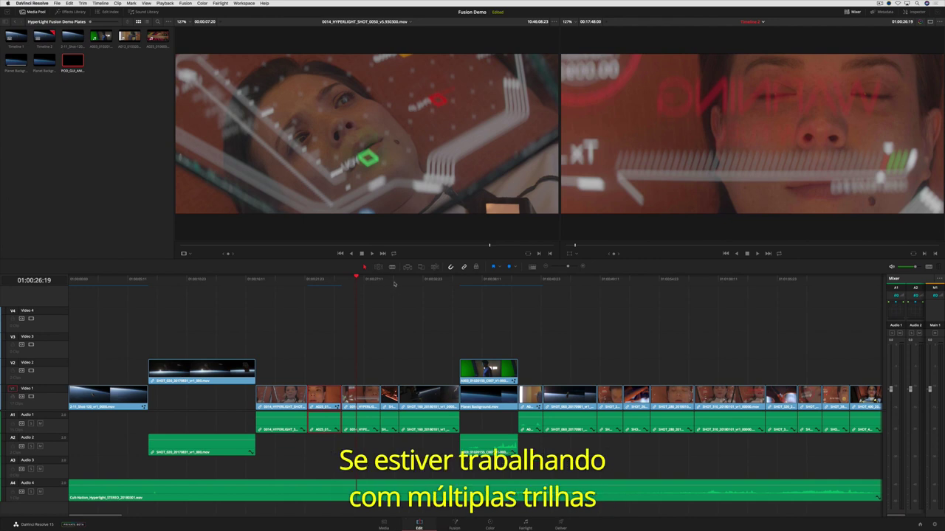
- Select the green-screen and Planet Background clips, combine them into Fusion Clip 1, and open it in Fusion
left_click_drag(308, 279, 477, 279)
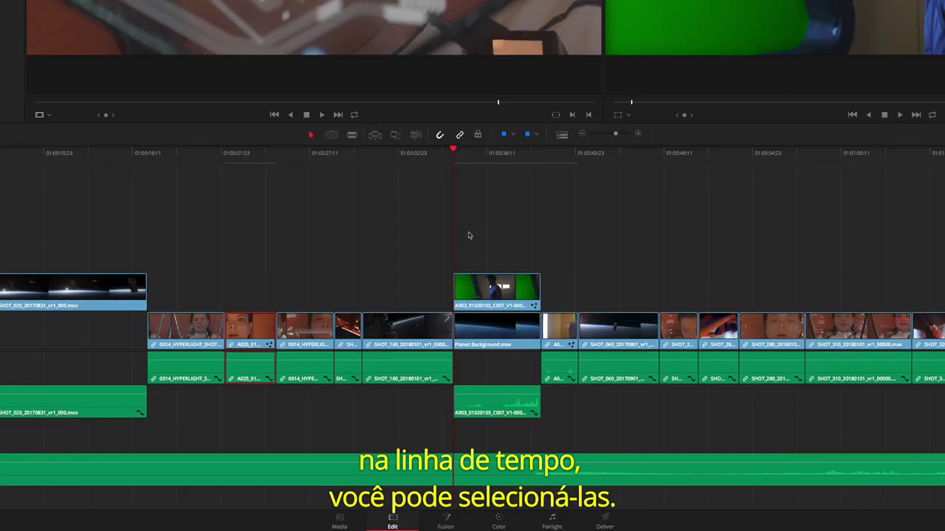
left_click_drag(472, 242, 516, 357)
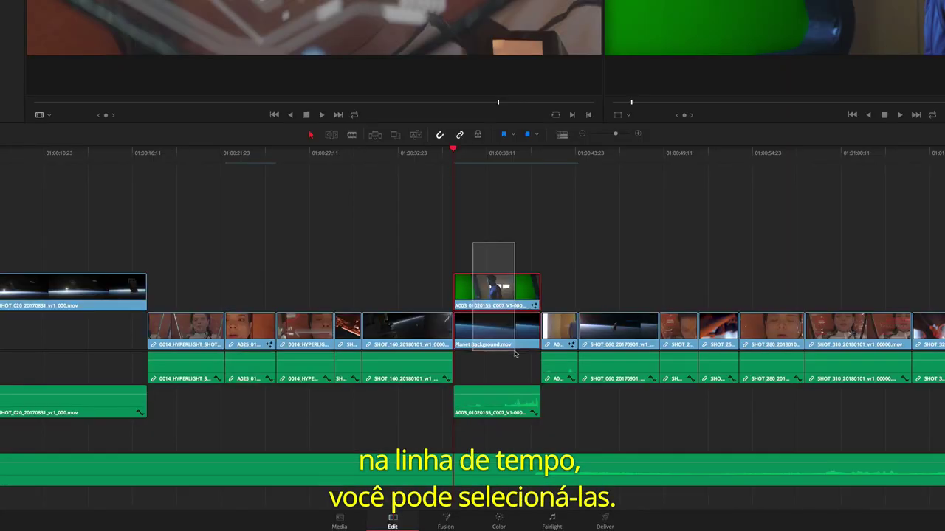
right_click(490, 294)
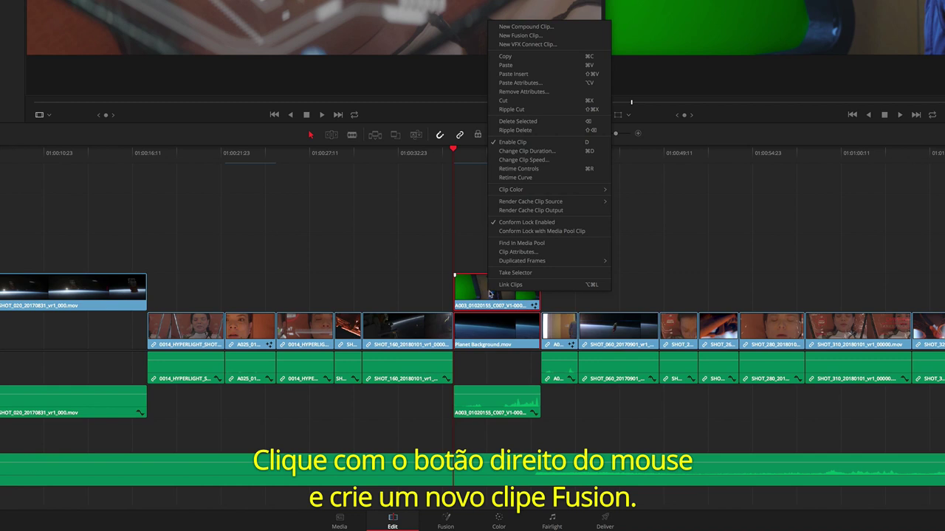
left_click(581, 40)
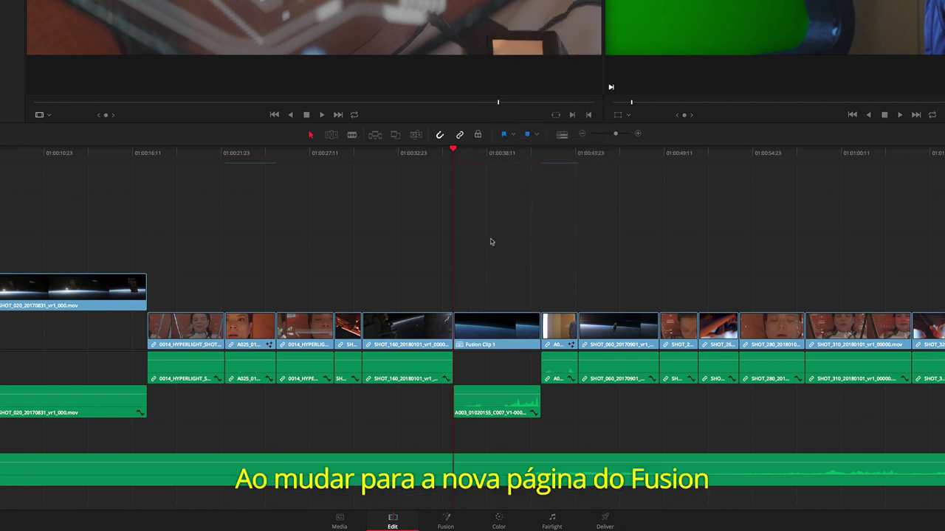
left_click(450, 525)
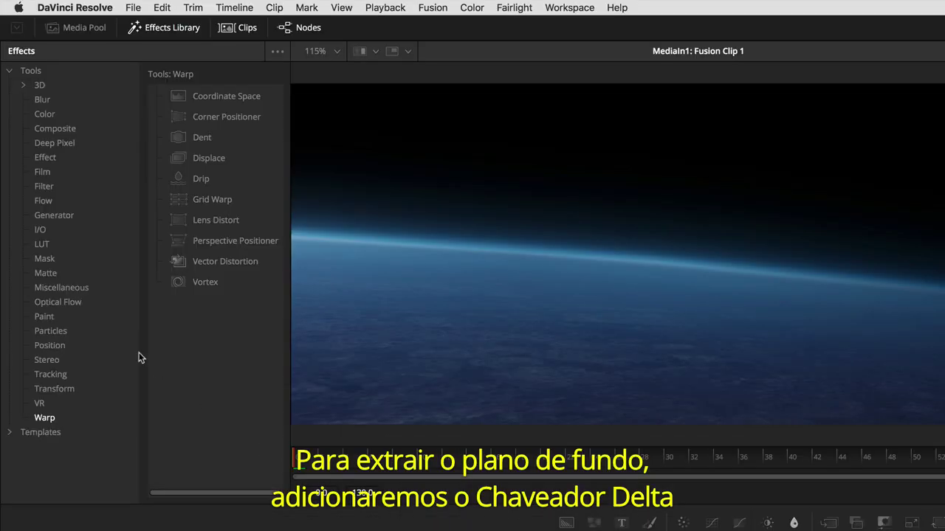
- Insert a Delta Keyer into the green-screen branch and sample the green as key colour
left_click(46, 274)
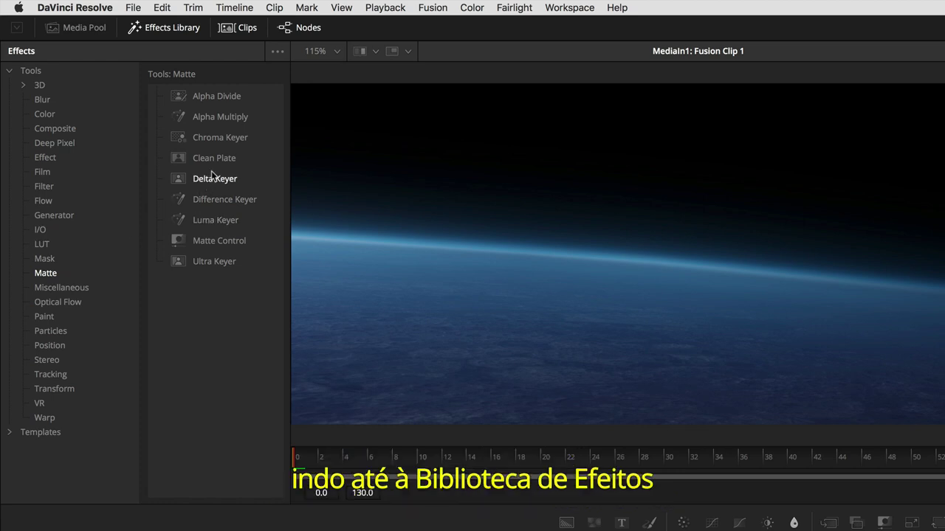
left_click_drag(214, 179, 254, 210)
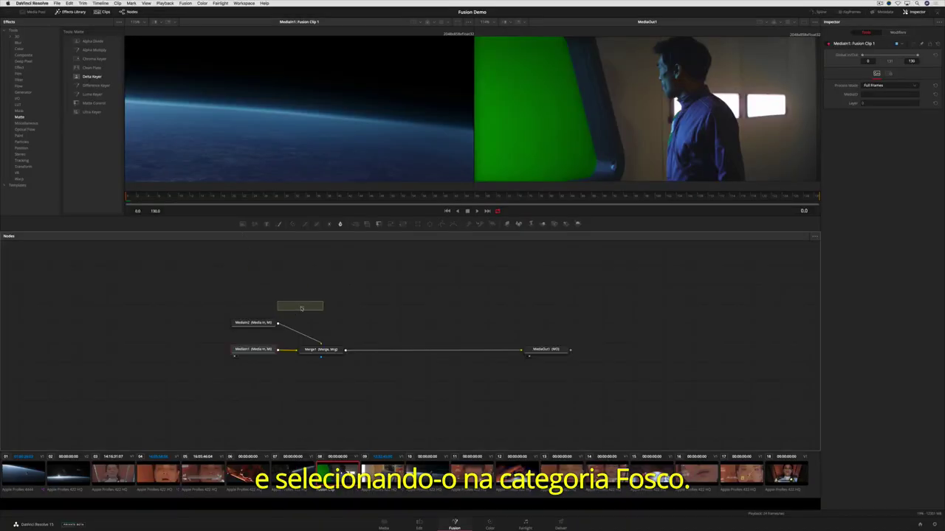
left_click_drag(346, 294, 304, 336)
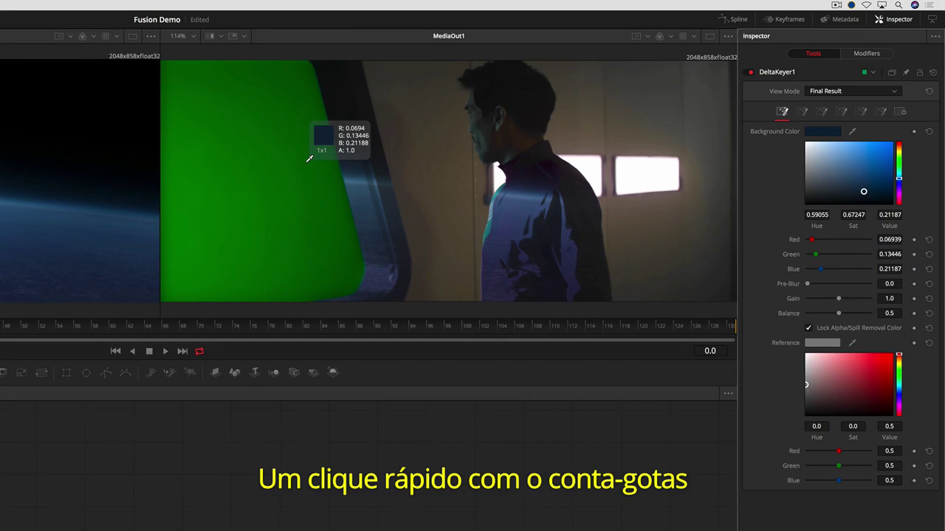
left_click_drag(310, 158, 306, 164)
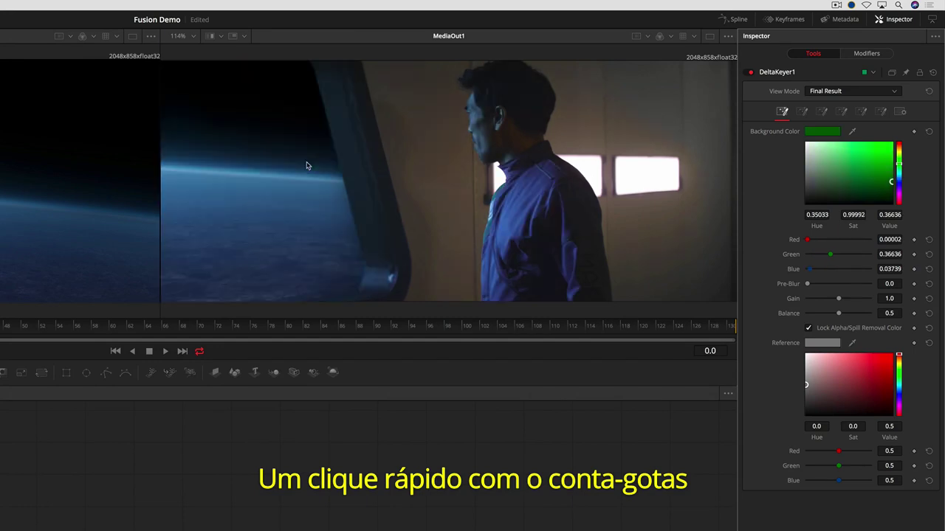
- Raise the low matte threshold to about 0.24, lower the high threshold, then open clip 04
left_click(823, 111)
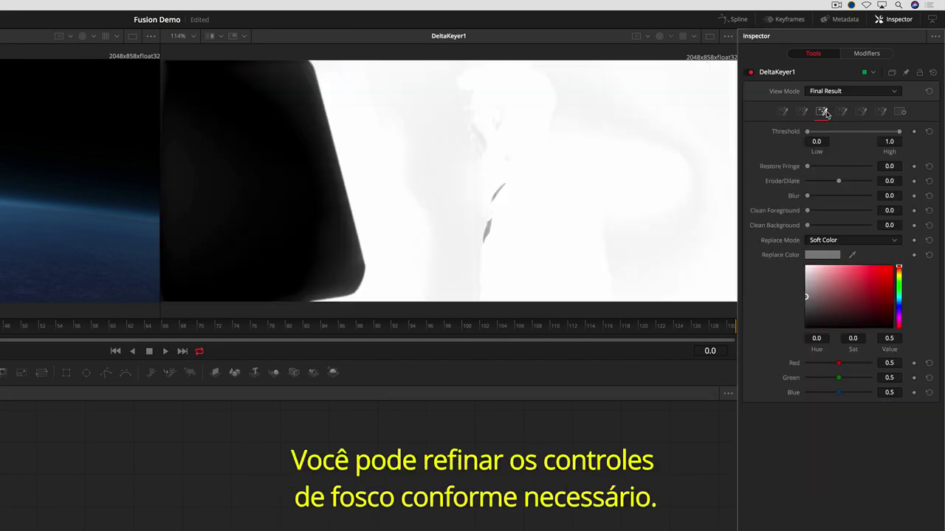
left_click_drag(811, 133, 827, 136)
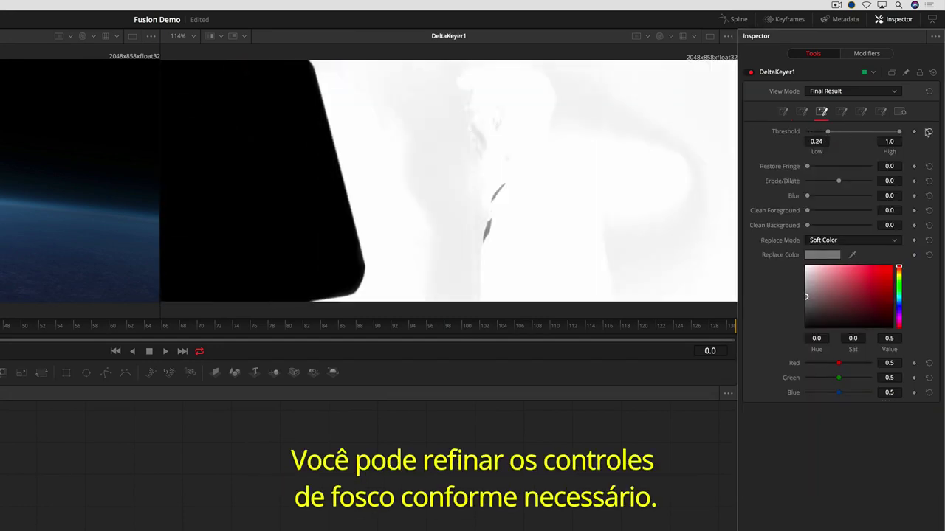
left_click_drag(898, 133, 888, 134)
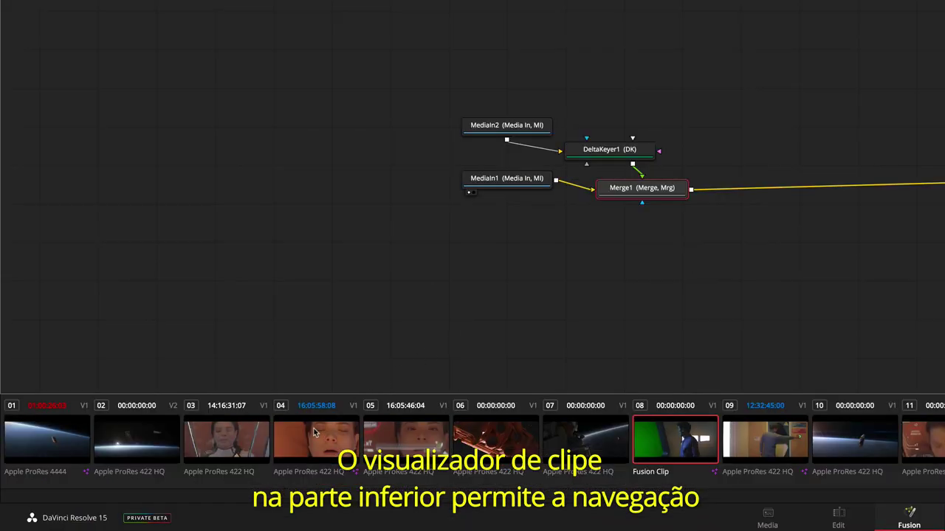
left_click(313, 431)
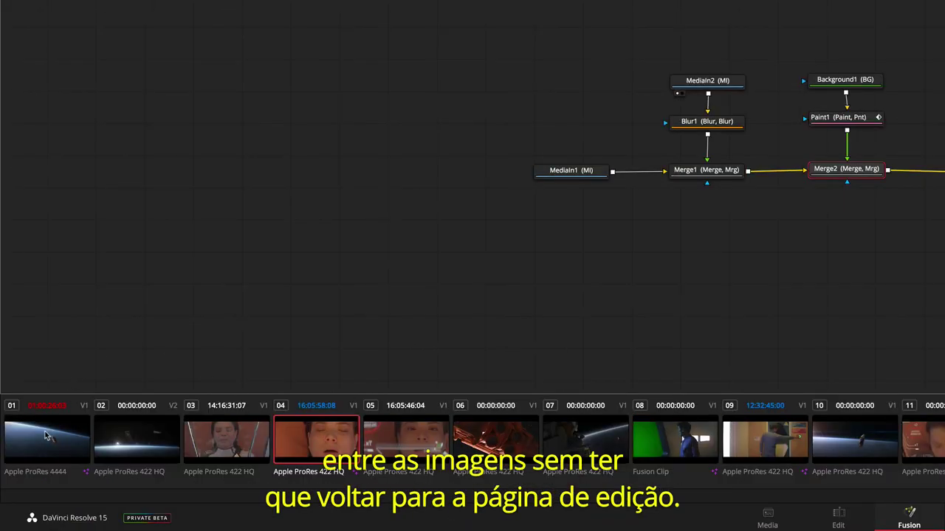
- In the first clip's composition, insert a Shape 3D node and view it in perspective
left_click(45, 437)
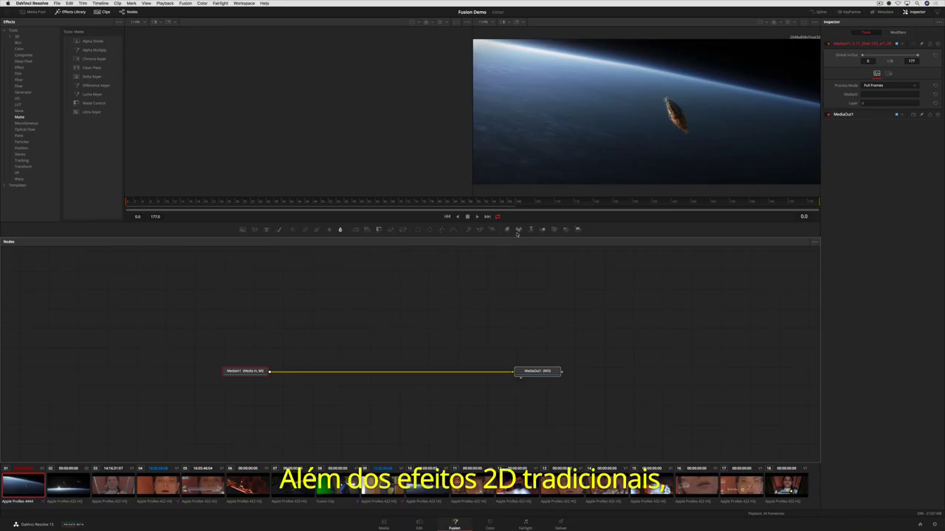
left_click_drag(518, 231, 324, 372)
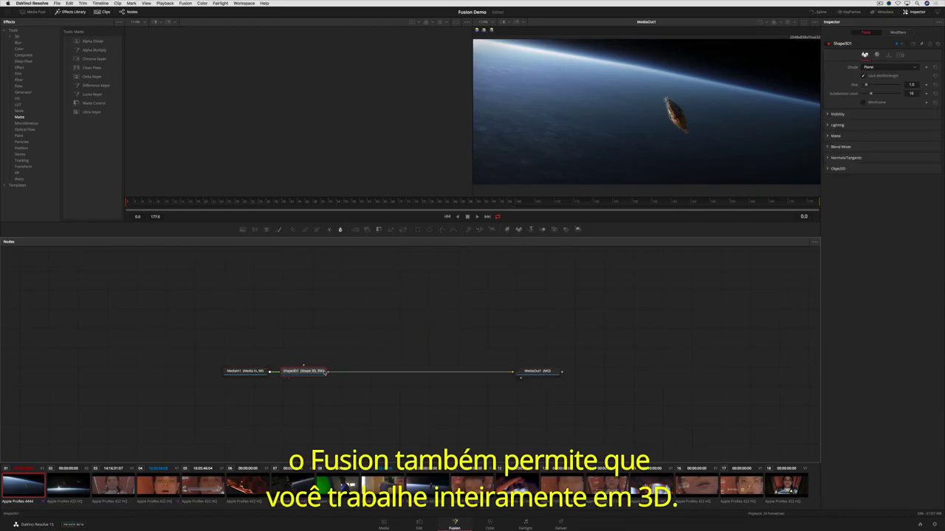
key("1")
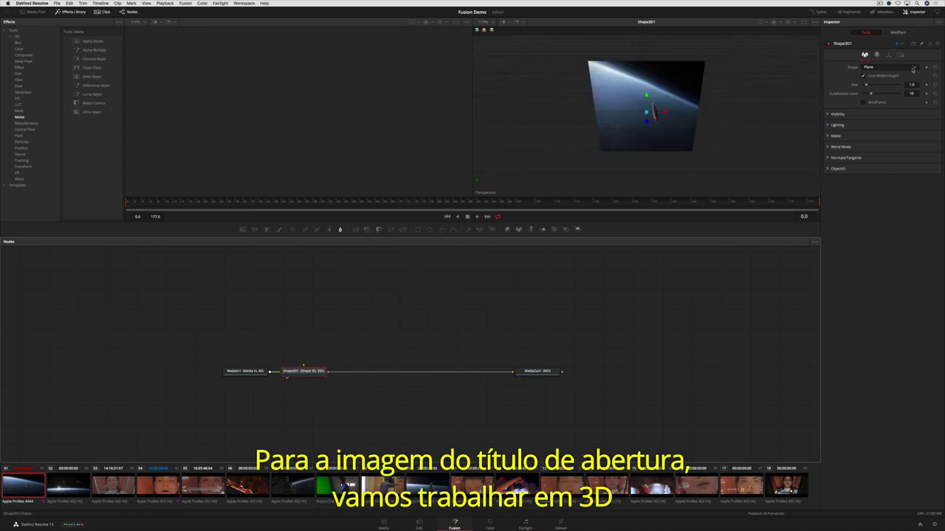
- Switch the 3D shape to Sphere, then Cylinder, then Torus
left_click(912, 69)
left_click(886, 85)
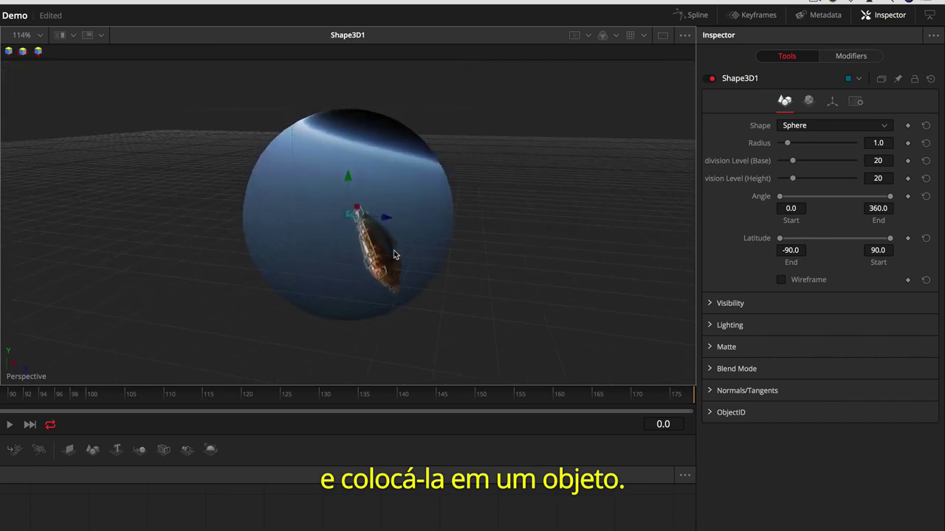
left_click(797, 127)
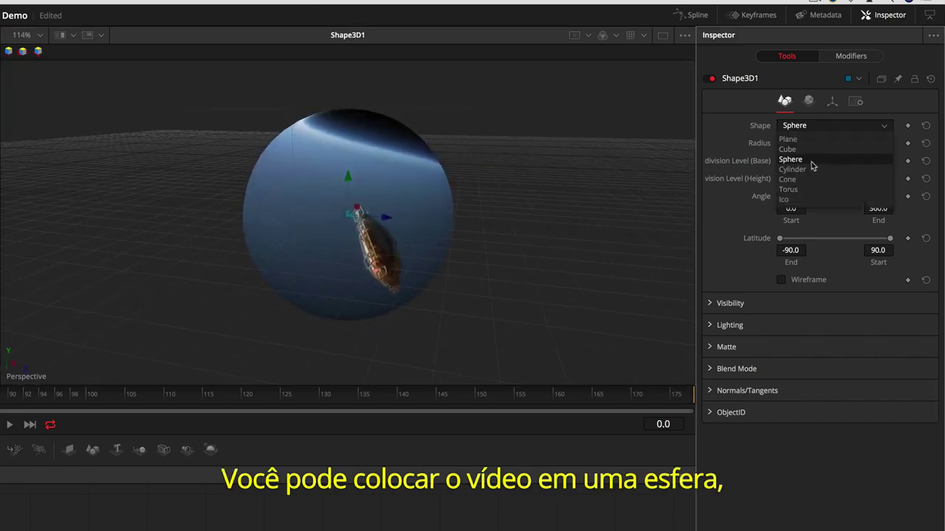
left_click(808, 167)
left_click(812, 126)
left_click(805, 192)
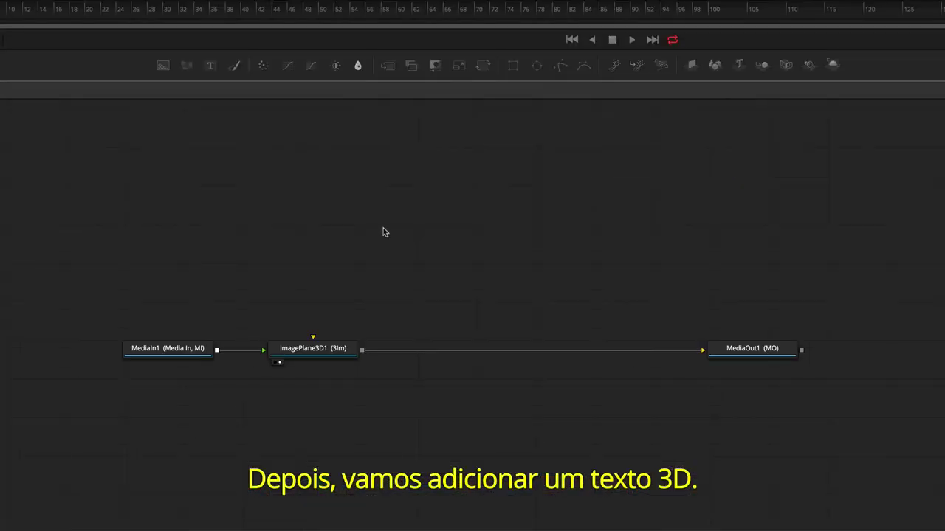
- Add a Text 3D node and a Merge3D node, wiring the text and image plane into Merge3D1
left_click_drag(739, 65, 316, 236)
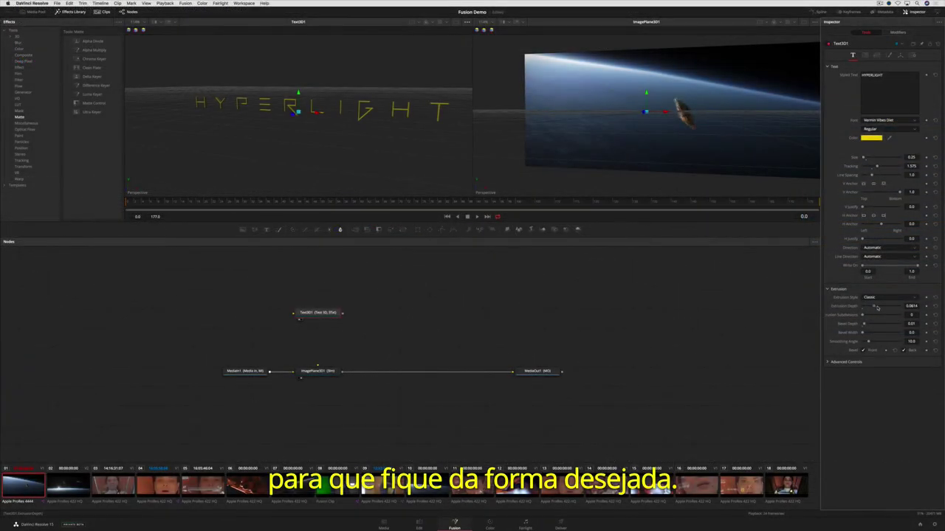
left_click_drag(542, 228, 440, 311)
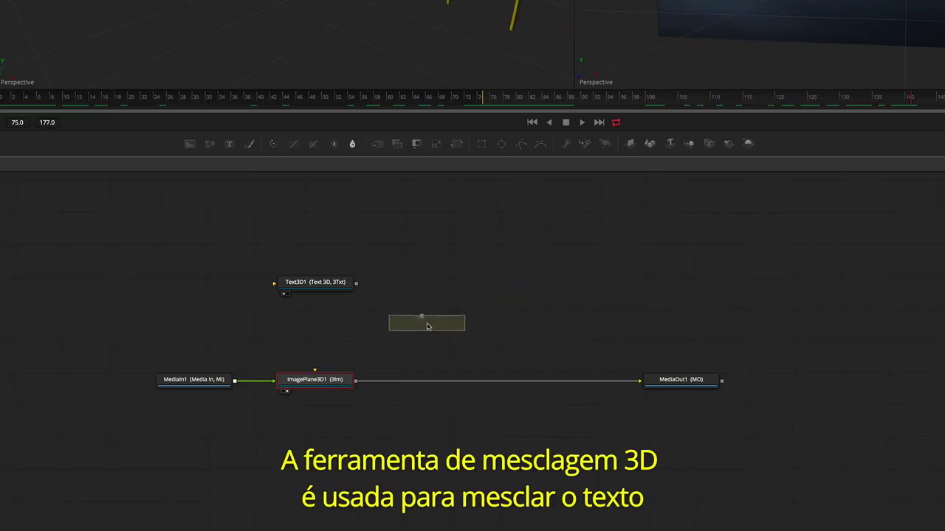
left_click_drag(519, 281, 414, 341)
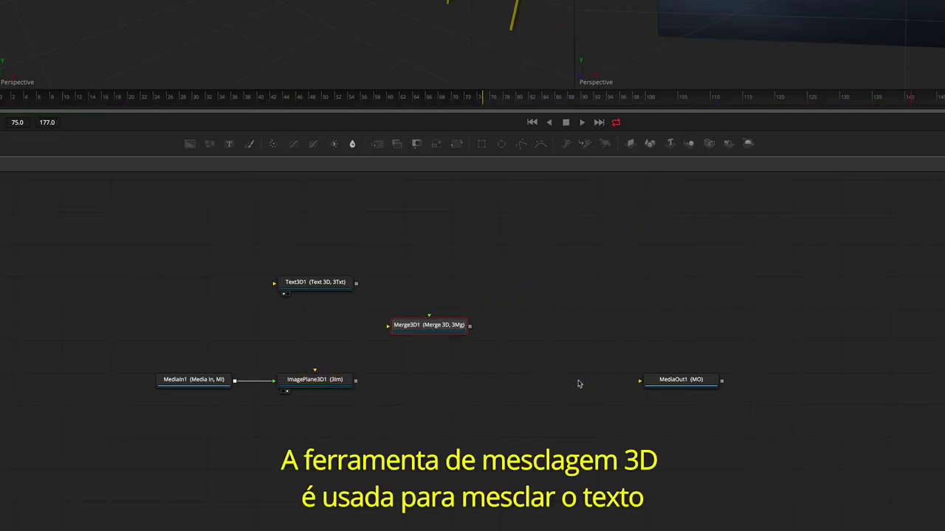
left_click_drag(354, 383, 389, 329)
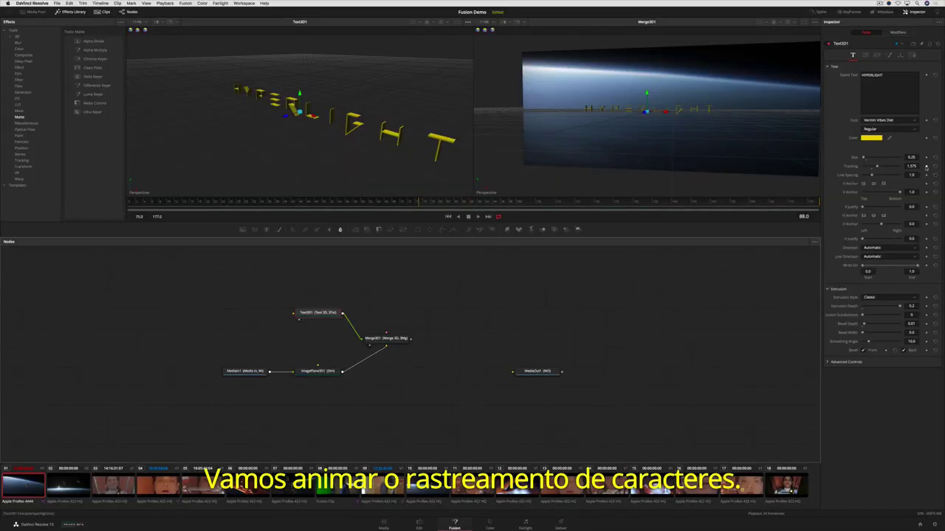
- Keyframe the HYPERLIGHT text's Tracking, spreading the letters and then tightening it to 1.54
left_click(927, 167)
left_click_drag(880, 168, 912, 167)
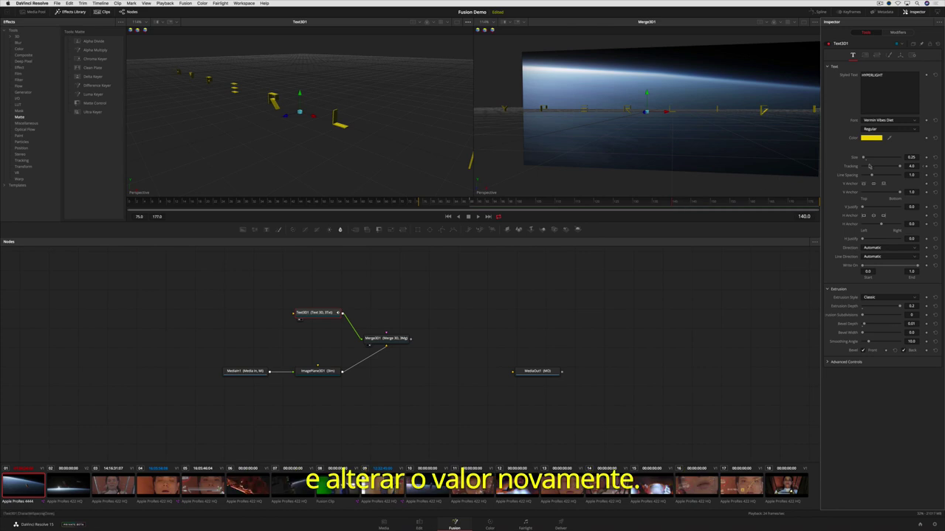
left_click_drag(899, 167, 876, 170)
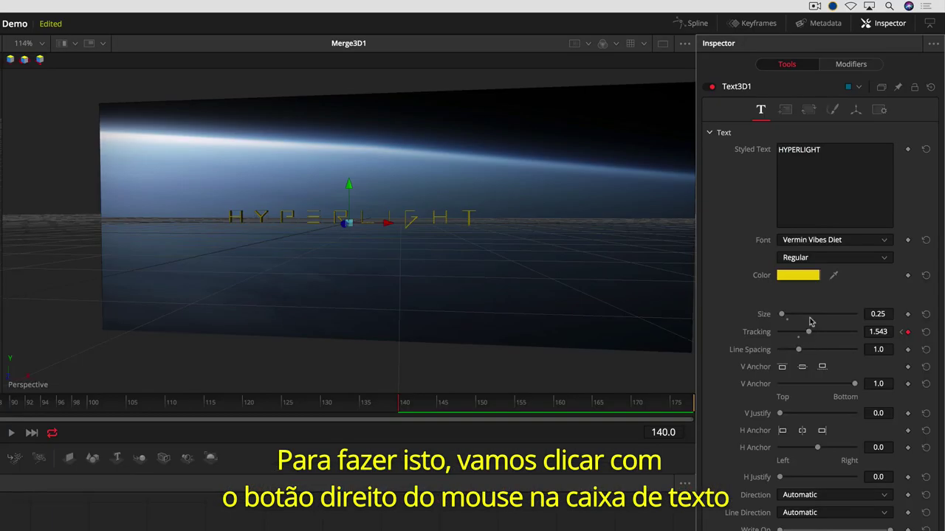
- Add a Follower modifier to the HYPERLIGHT styled text and set its Order to Inside out
right_click(884, 90)
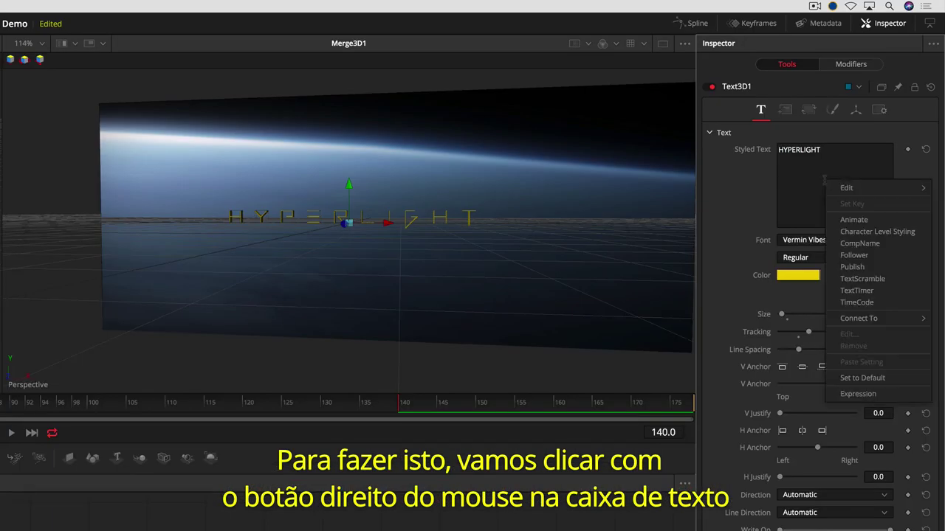
left_click(854, 255)
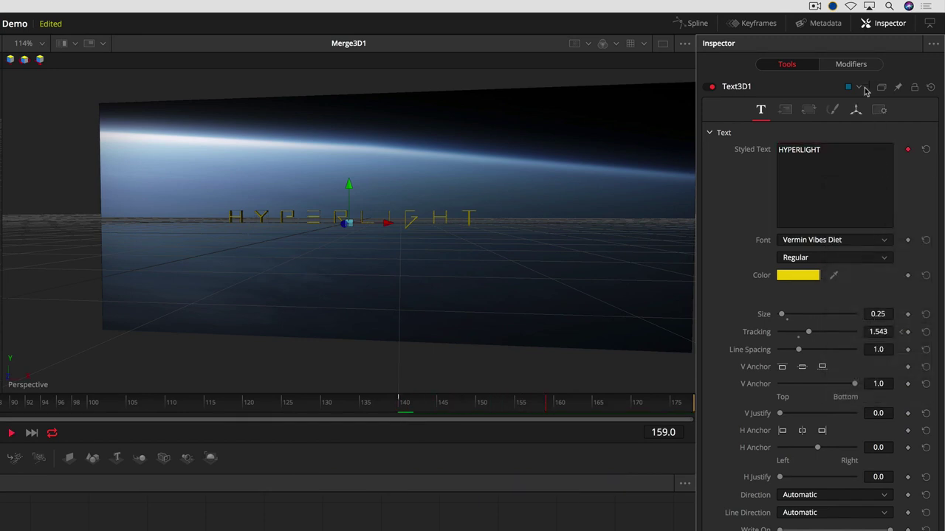
left_click(851, 64)
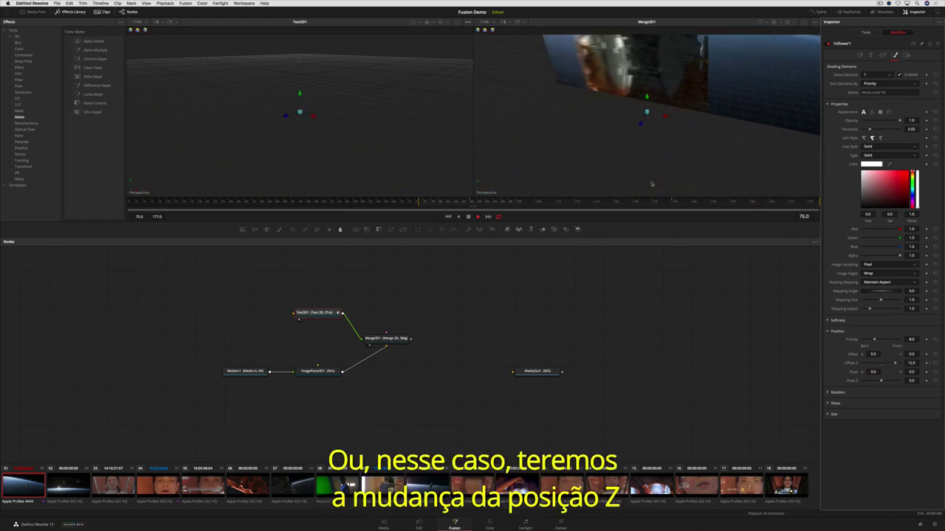
left_click(859, 55)
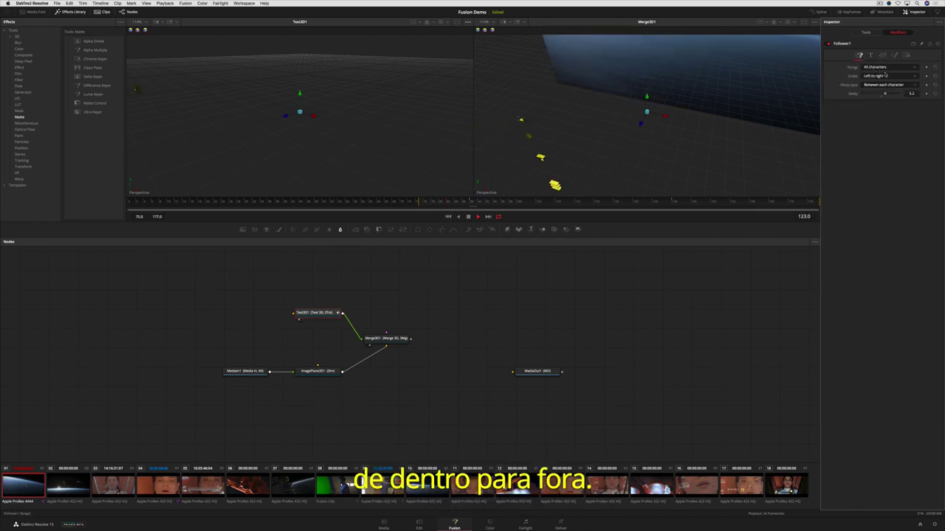
left_click(889, 76)
left_click(892, 94)
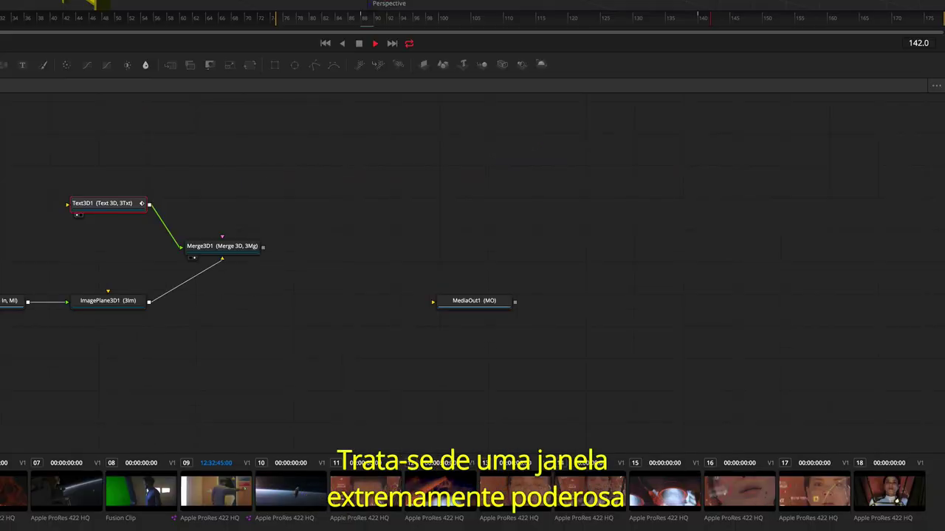
- Smooth the selected Character Spacing and Offset Z keyframes, then reshape the cyan curve's end
left_click_drag(431, 131, 906, 409)
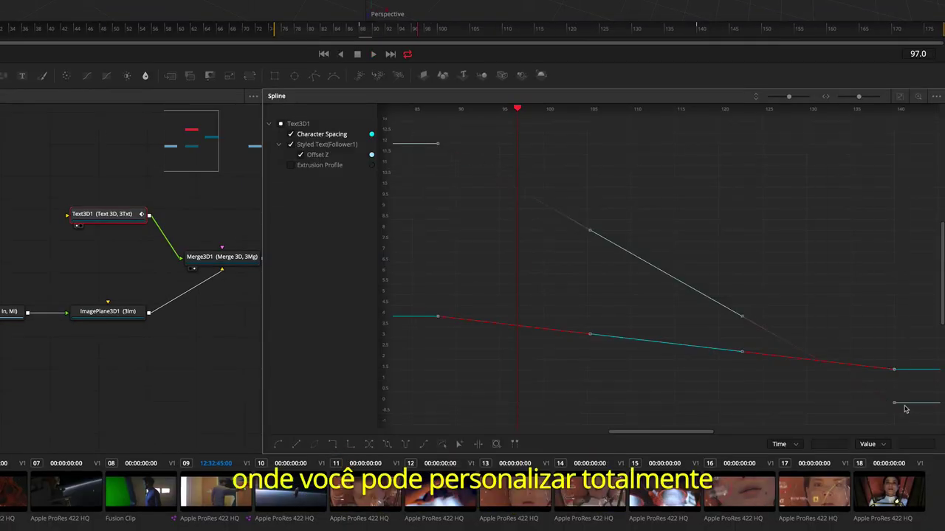
key("shift+s")
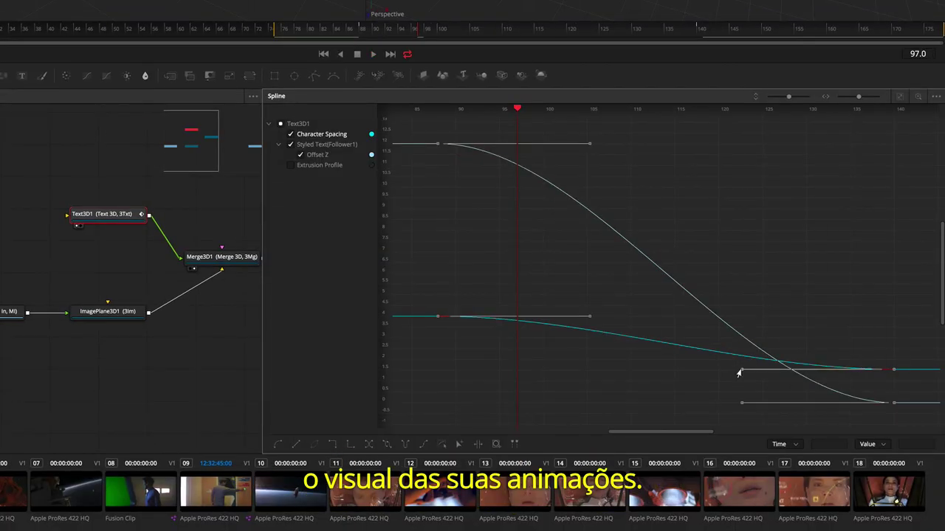
mouse_move(739, 373)
left_mouse_down()
mouse_move(742, 348)
mouse_move(742, 363)
left_mouse_up()
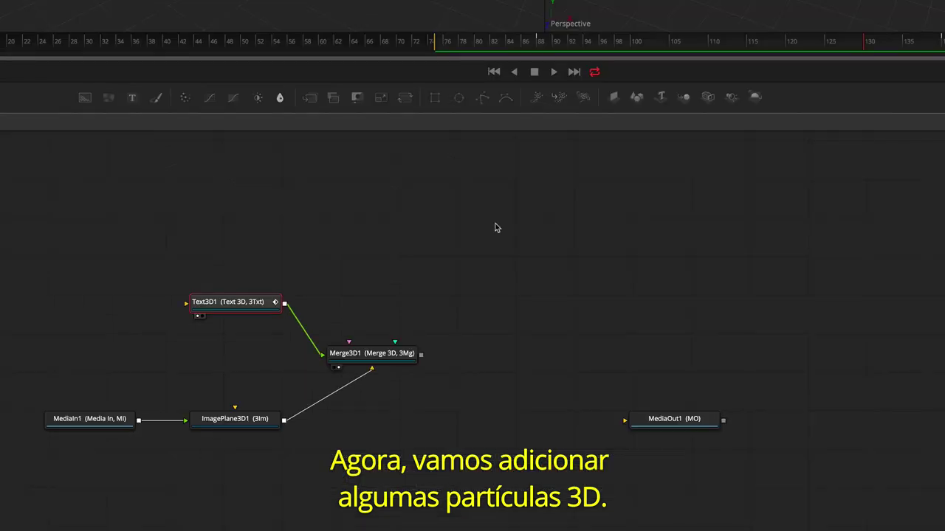
- Add a pEmitter and pRender node, feeding pRender1 into Merge3D1
left_click_drag(535, 97, 373, 181)
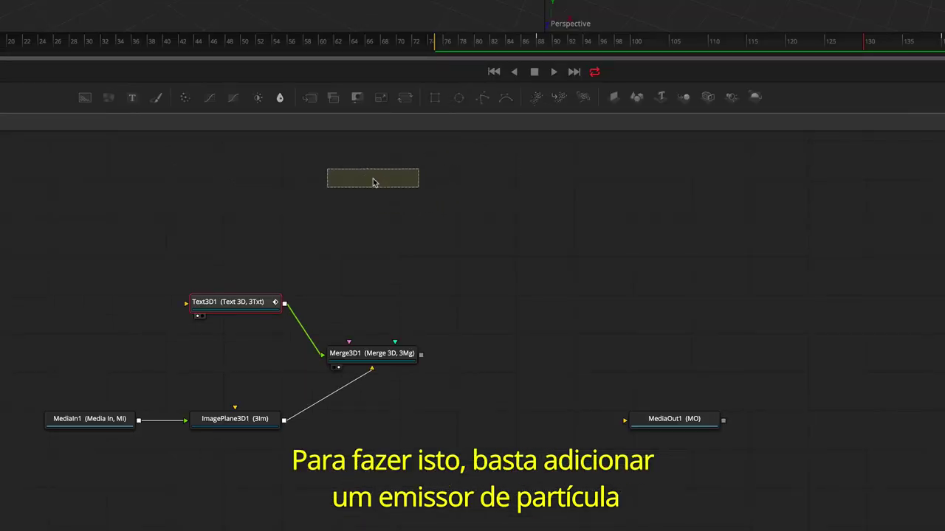
left_click_drag(580, 98, 377, 262)
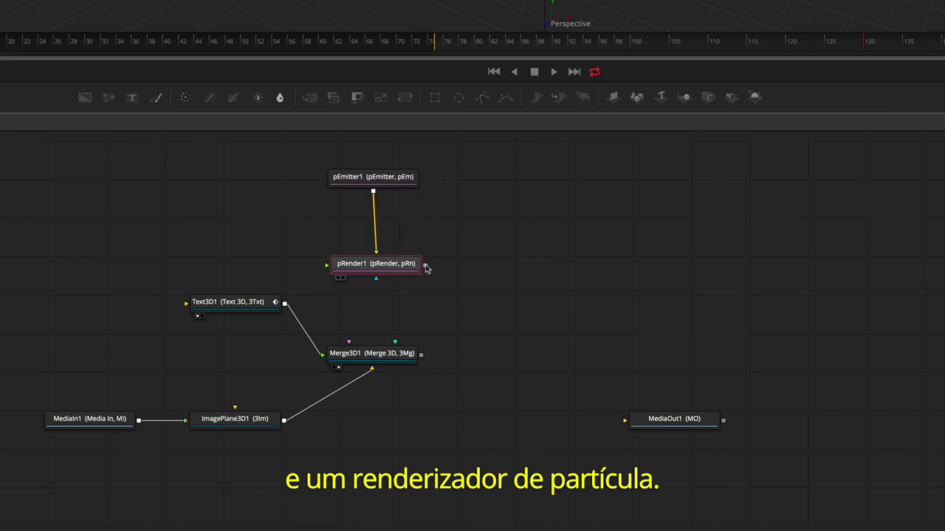
left_click_drag(426, 268, 379, 329)
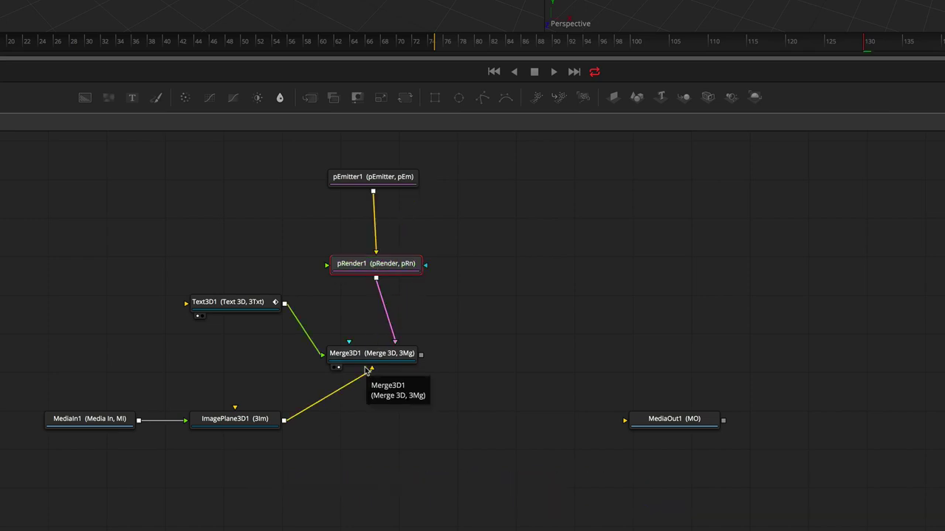
- Set pEmitter1's particle count to 20 and make the particles yellow
left_click(402, 177)
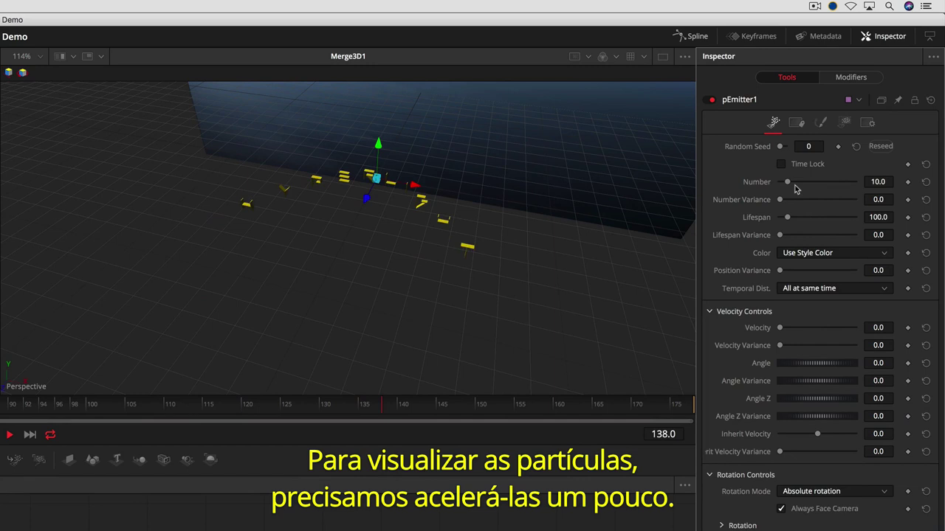
left_click_drag(787, 182, 806, 183)
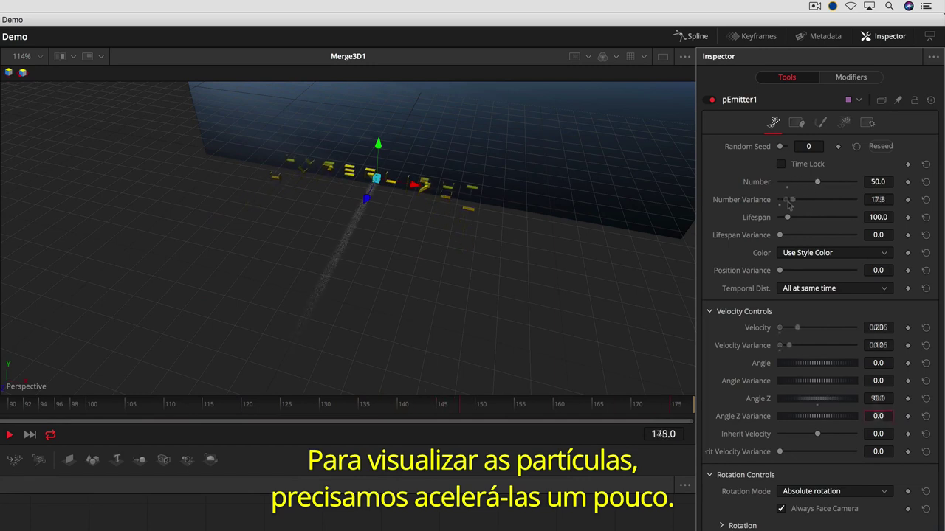
left_click(821, 122)
left_click(880, 209)
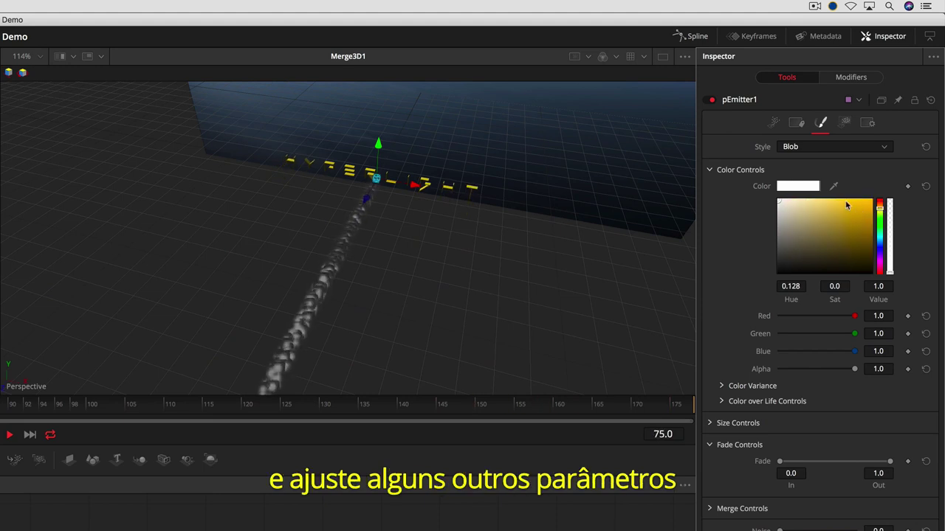
left_click(846, 201)
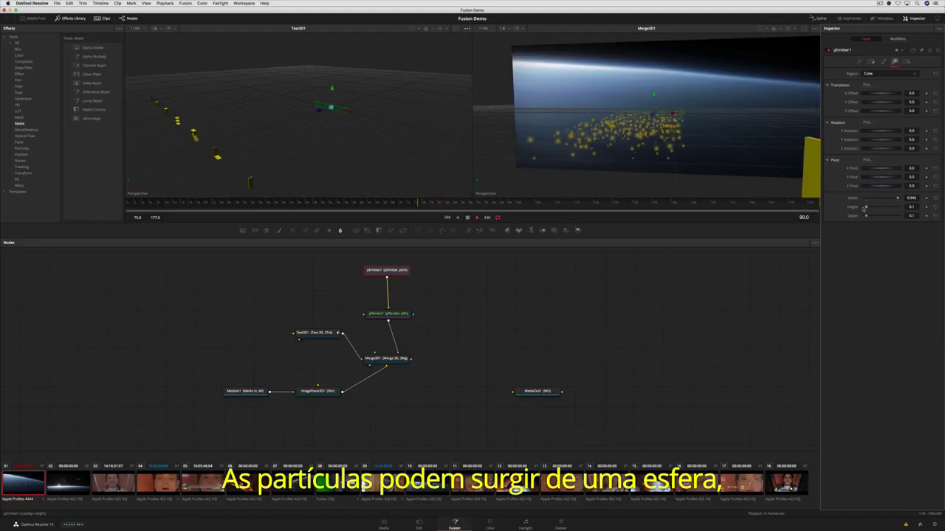
- Enlarge the emitter region and switch it to a Mesh region using the Text3D node
mouse_move(864, 207)
left_mouse_down()
mouse_move(898, 208)
mouse_move(897, 216)
left_mouse_up()
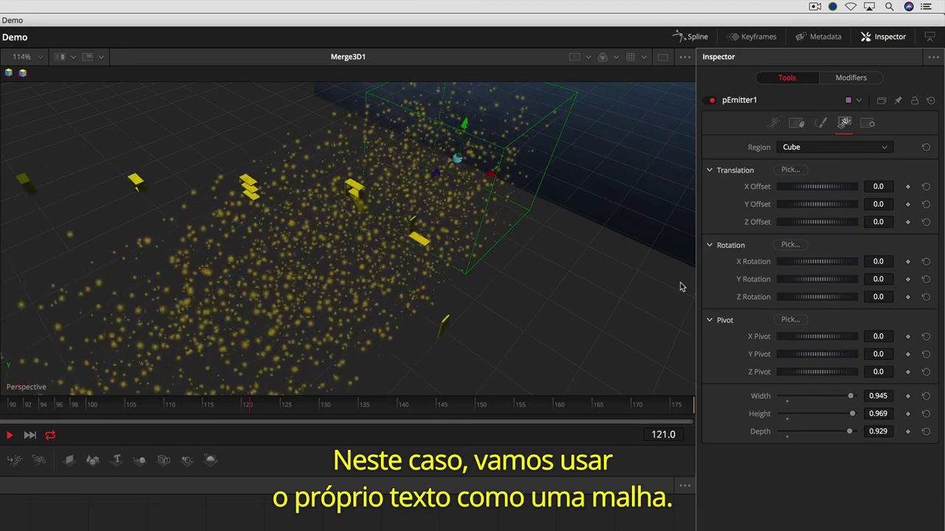
left_click(838, 146)
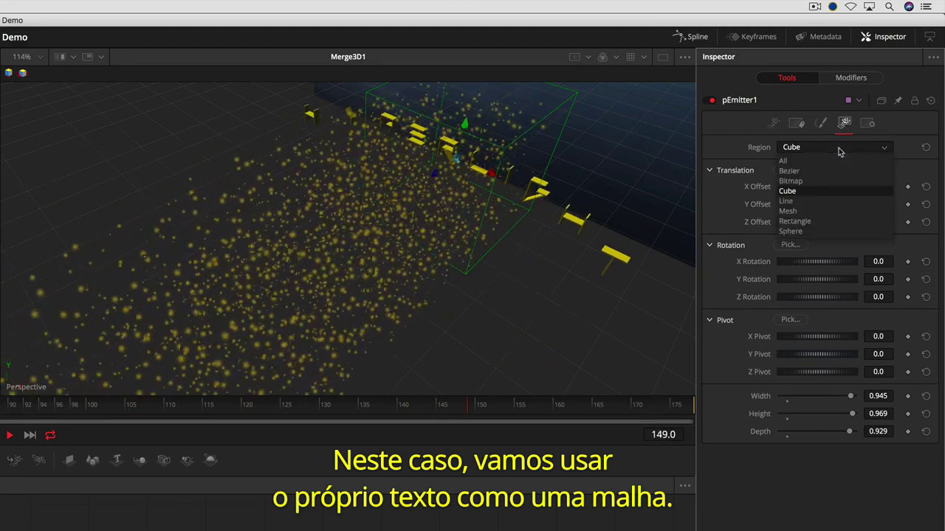
left_click(833, 211)
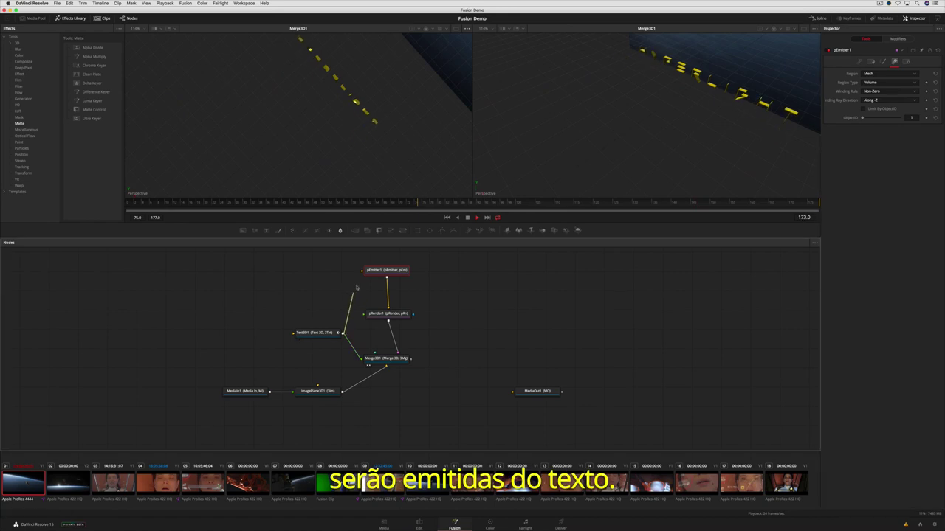
left_click_drag(357, 287, 362, 271)
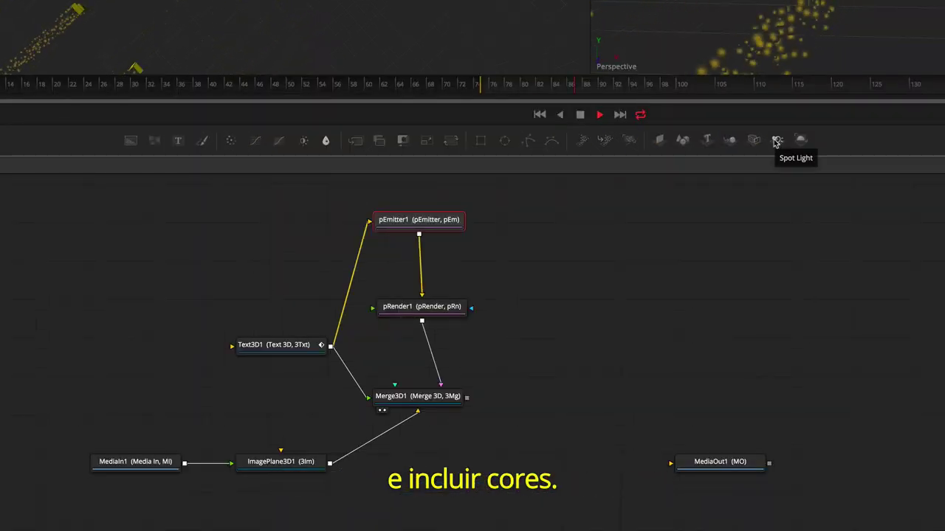
- Add a Spot Light into Merge3D1, insert Renderer 3D after it, and view MediaOut1
left_click_drag(776, 142, 453, 401)
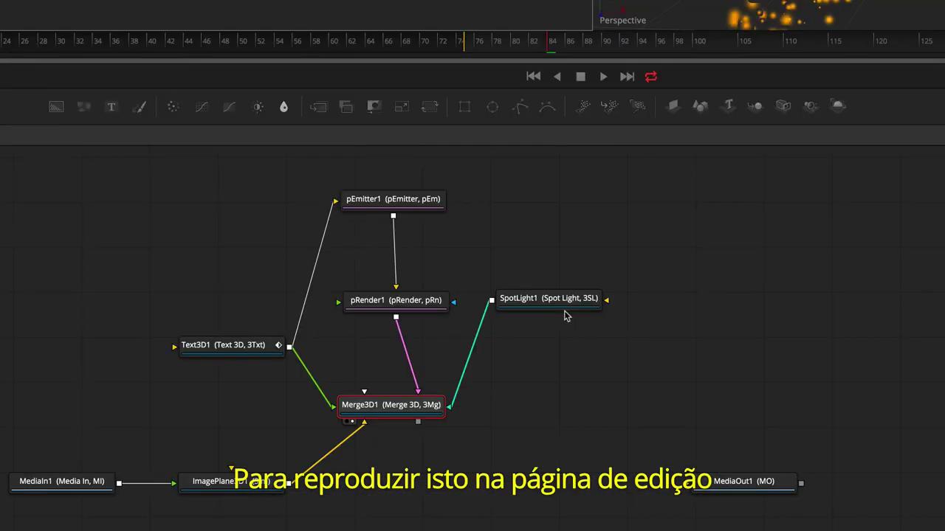
key("shift+space")
type("render")
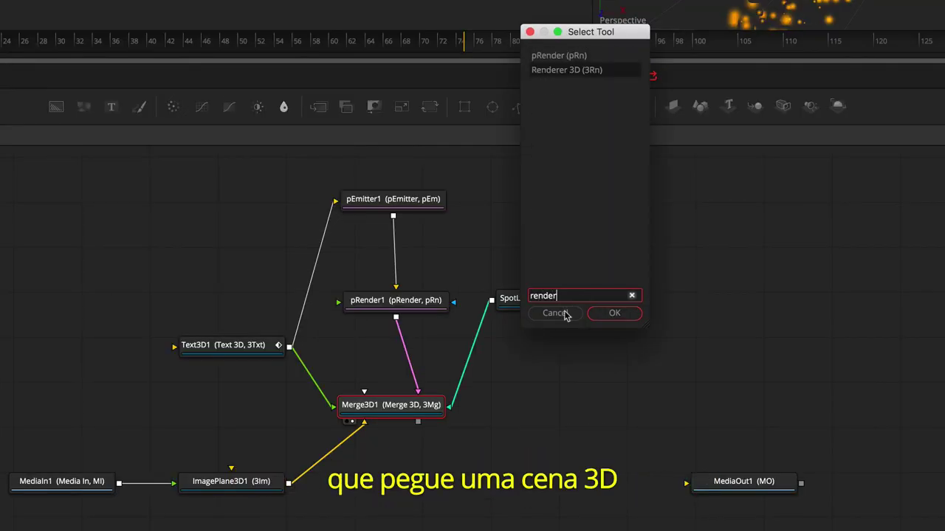
key("Return")
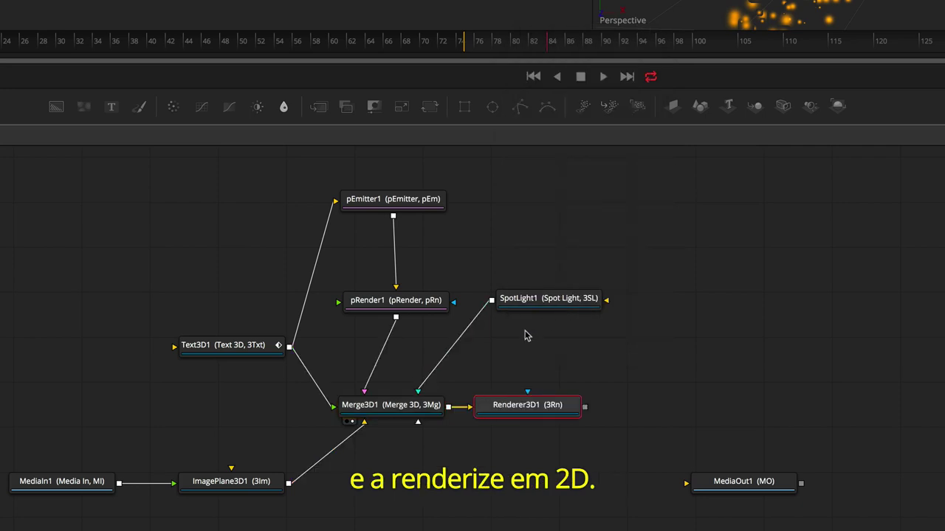
left_click(702, 491)
key("space")
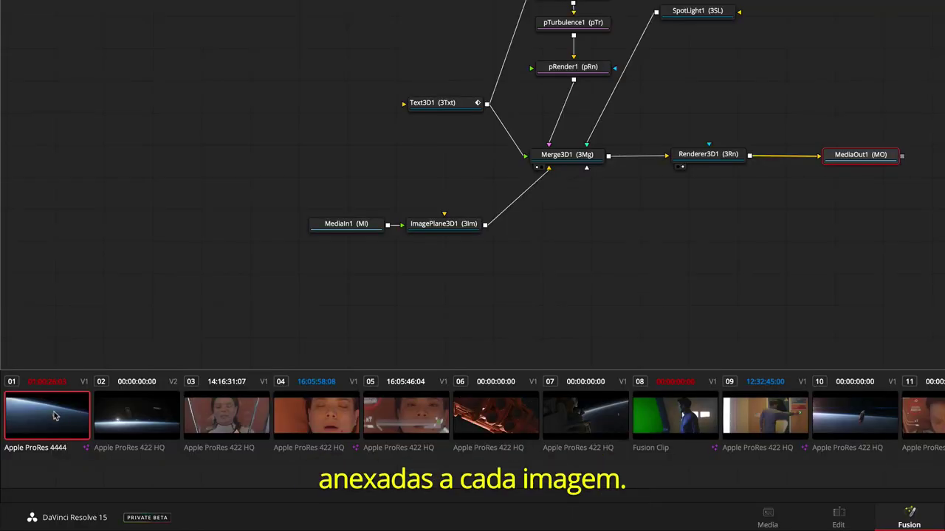
- Load Composition 2 for clip 01 and play back the edited timeline
right_click(53, 416)
mouse_move(154, 445)
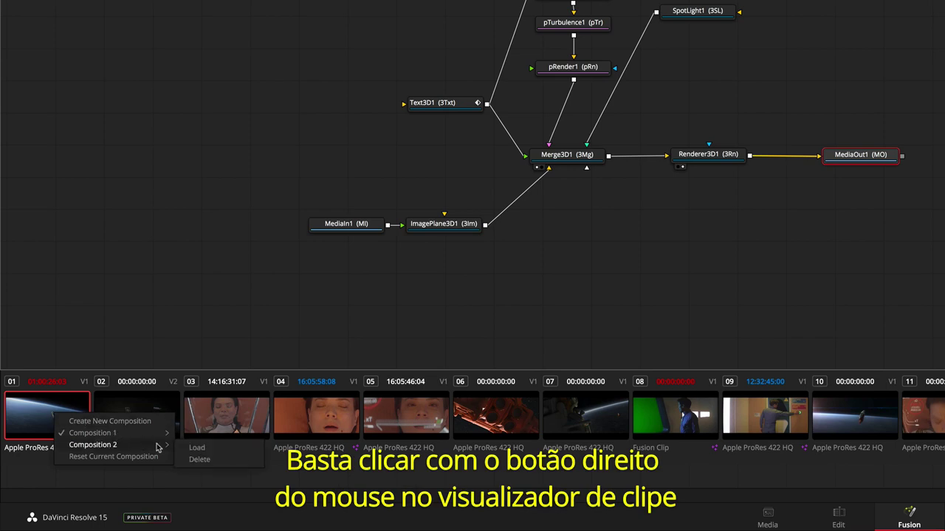
left_click(198, 448)
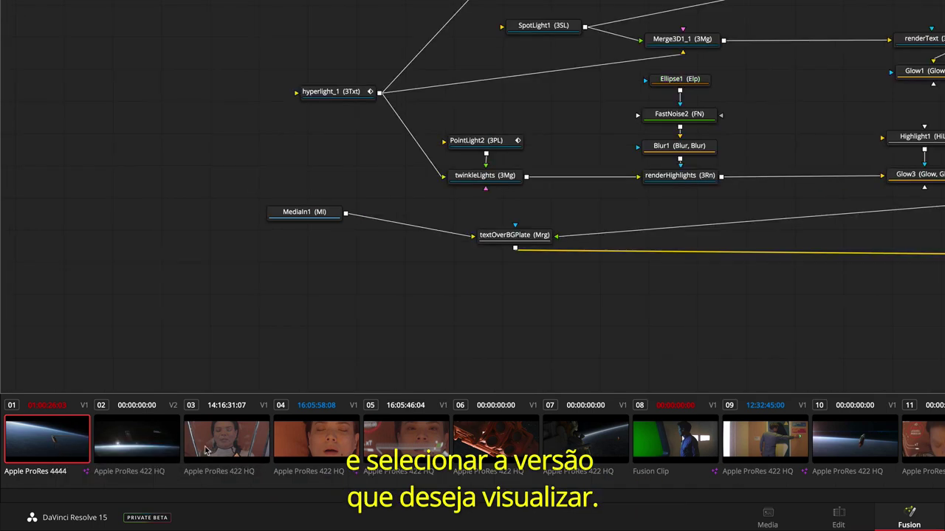
key("space")
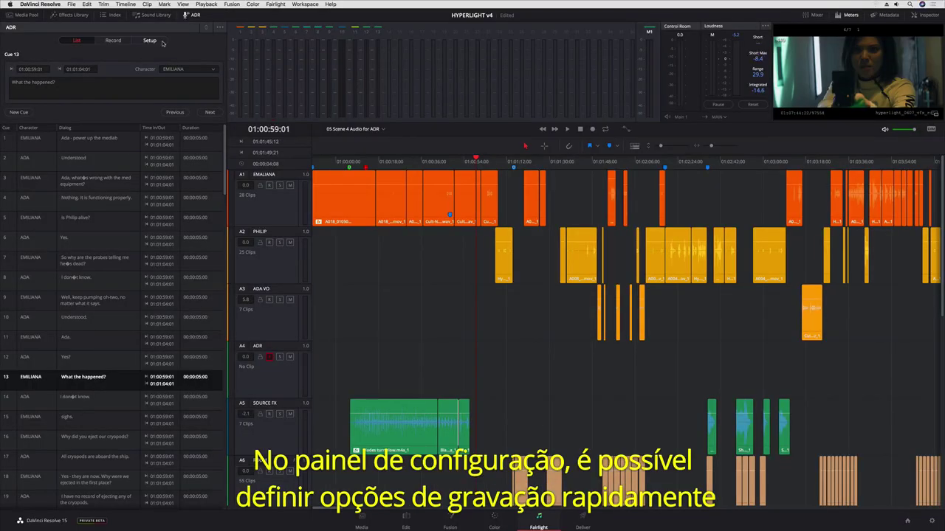
- In ADR Setup, record onto the ADR track with the A1 character track as guide
left_click(150, 41)
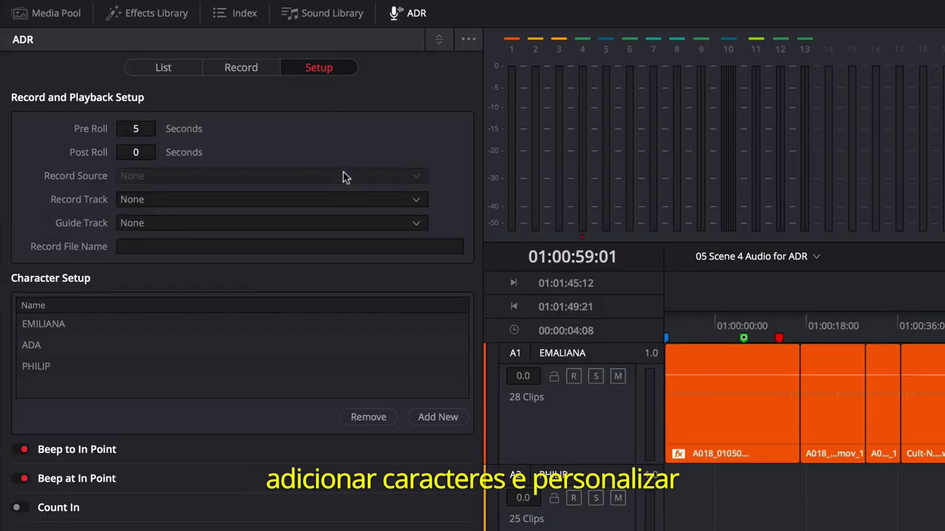
left_click(166, 103)
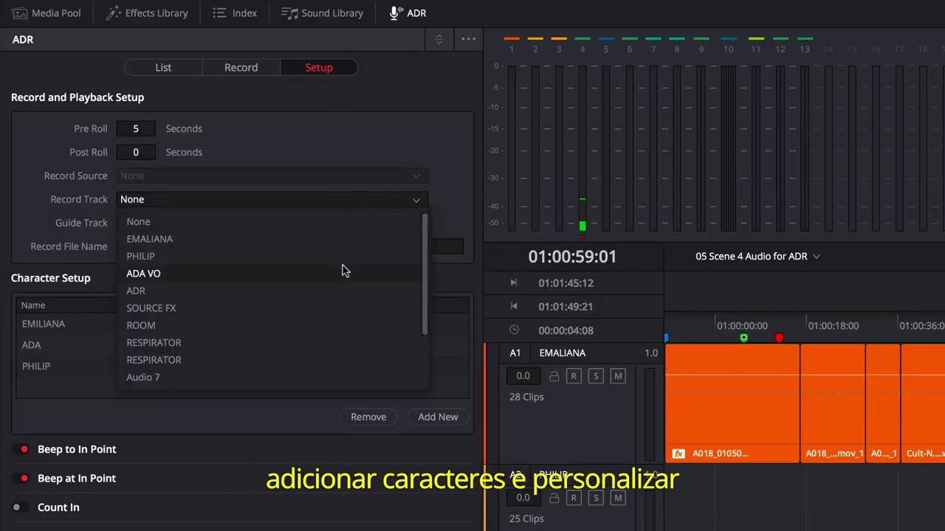
left_click(346, 290)
left_click(338, 224)
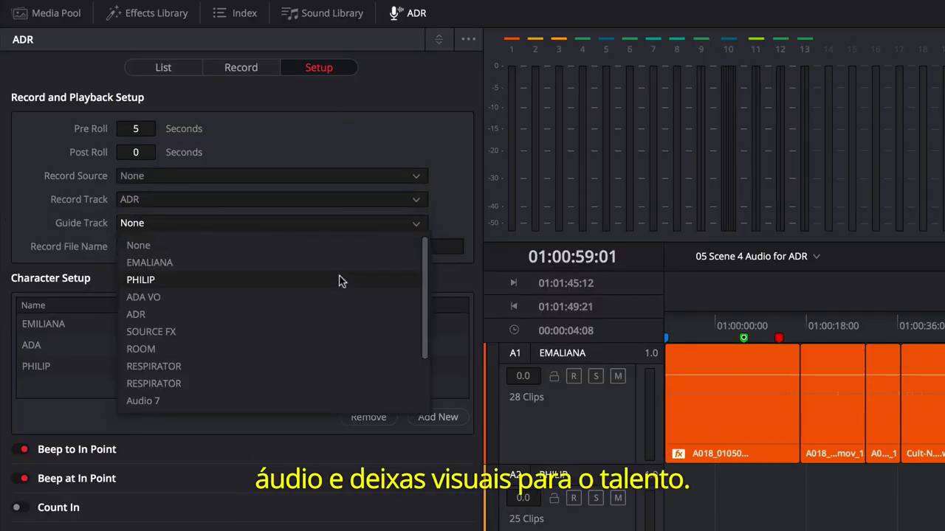
left_click(341, 271)
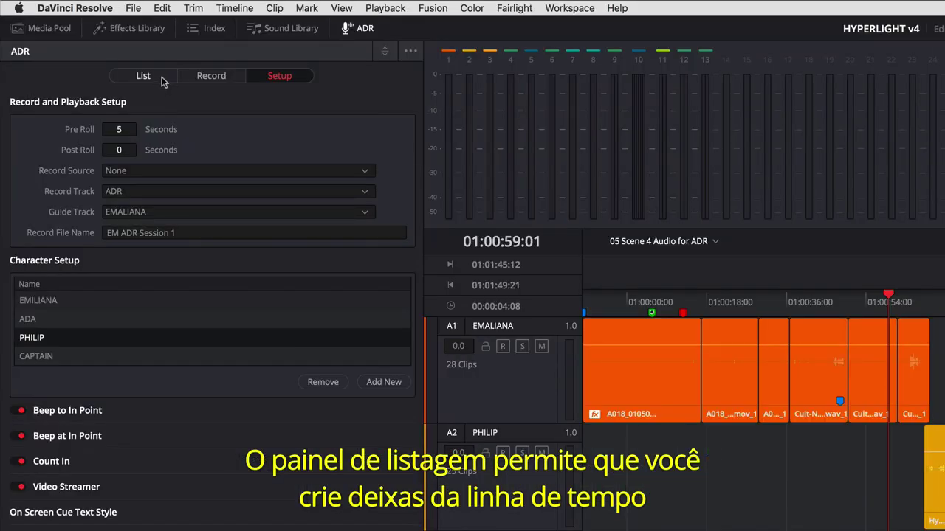
left_click(144, 76)
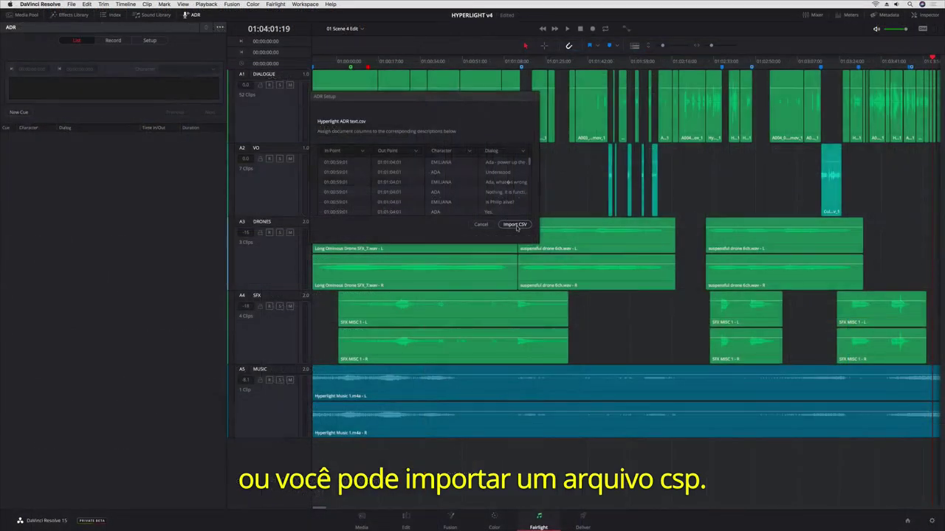
- Import cues from Hyperlight ADR text.csv and record an ADR take from the Record tab
left_click(516, 225)
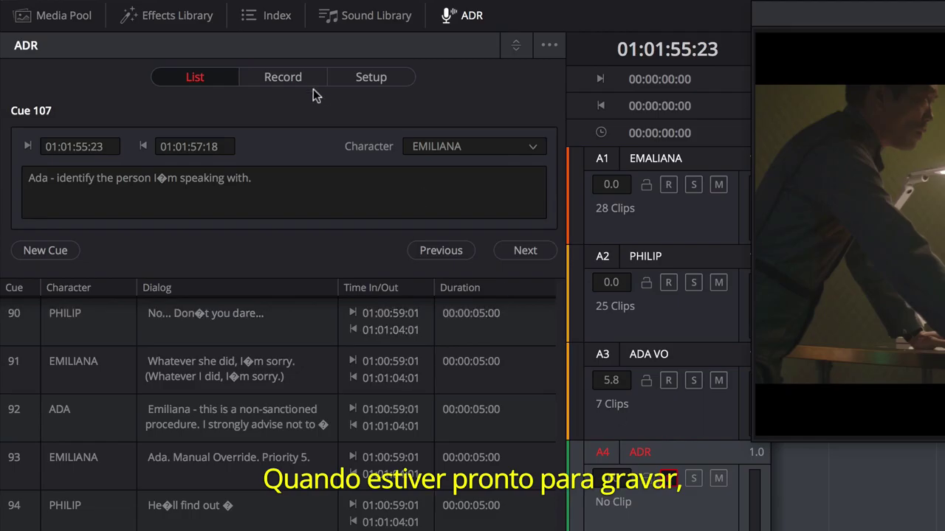
left_click(309, 81)
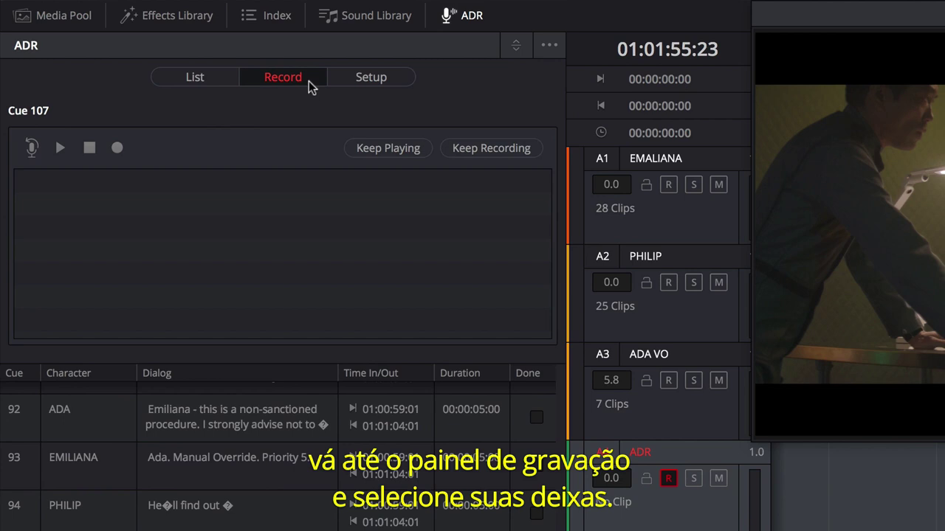
left_click(116, 148)
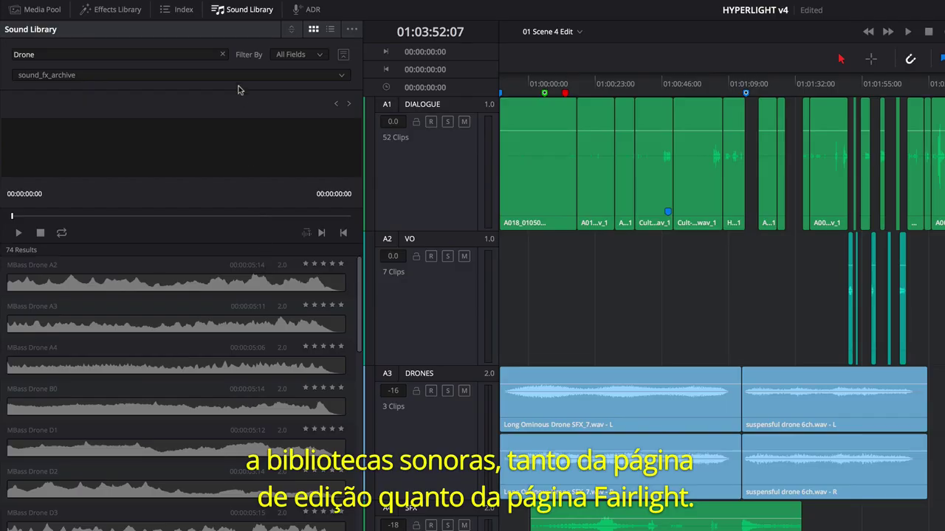
- Switch the Sound Library to scifi_space_collection and preview Long Ominous Drone SFX 7
left_click(236, 76)
left_click(228, 109)
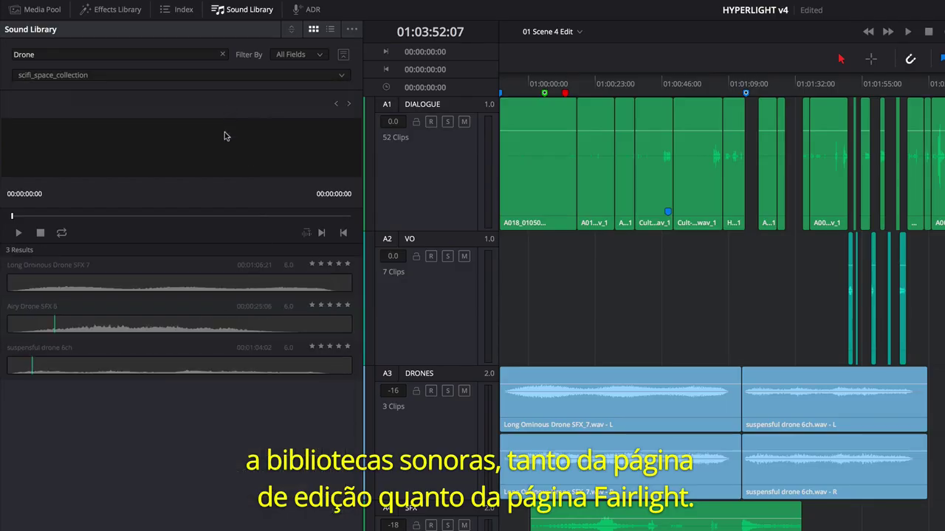
left_click(210, 283)
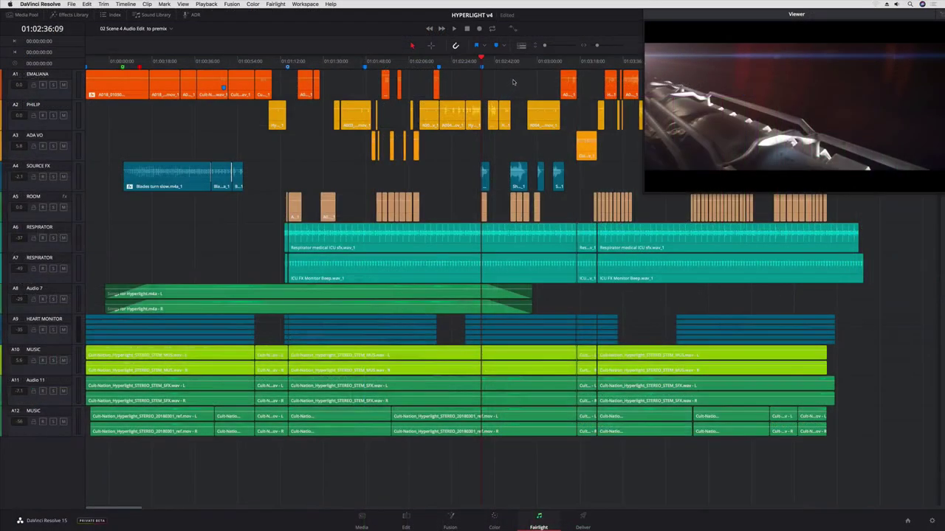
- Show the video track, scrub the picture, and nudge the Space explosion SFX clip slightly later
left_click(521, 46)
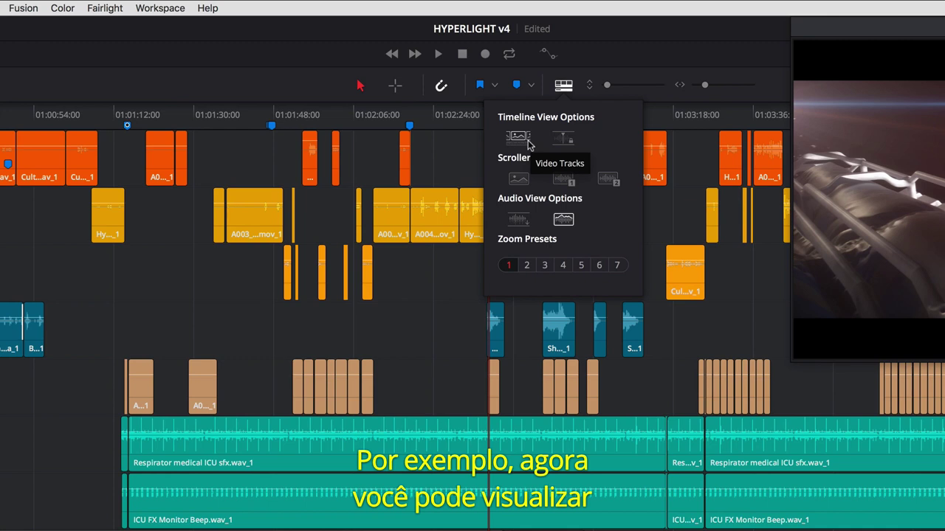
left_click(529, 143)
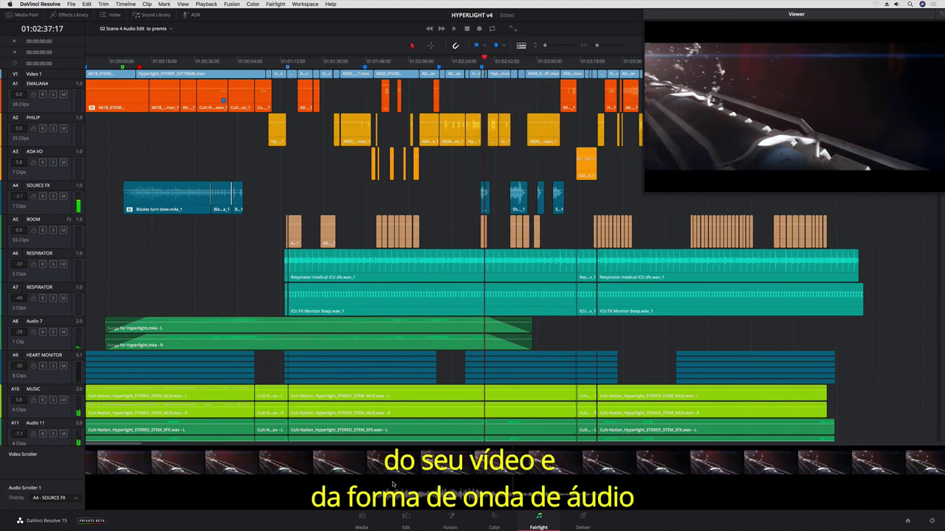
left_click_drag(393, 482, 406, 479)
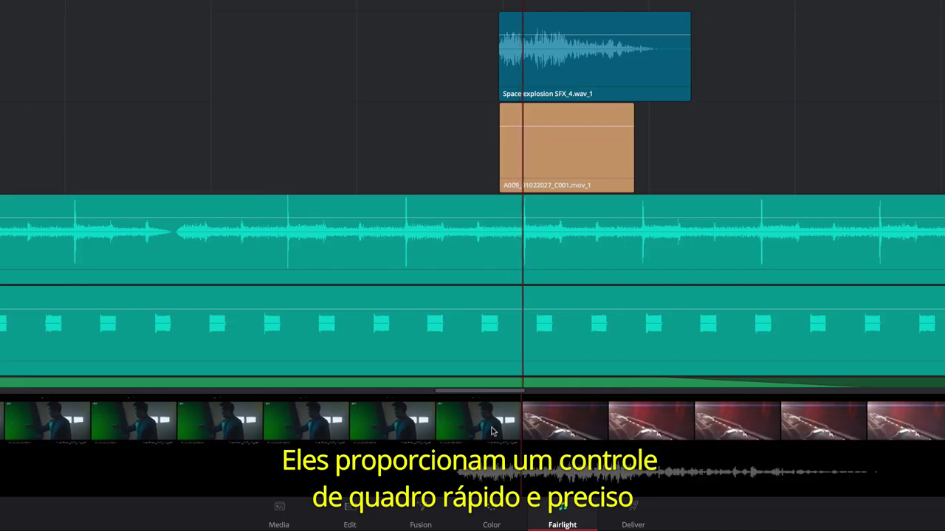
left_click_drag(354, 423, 279, 417)
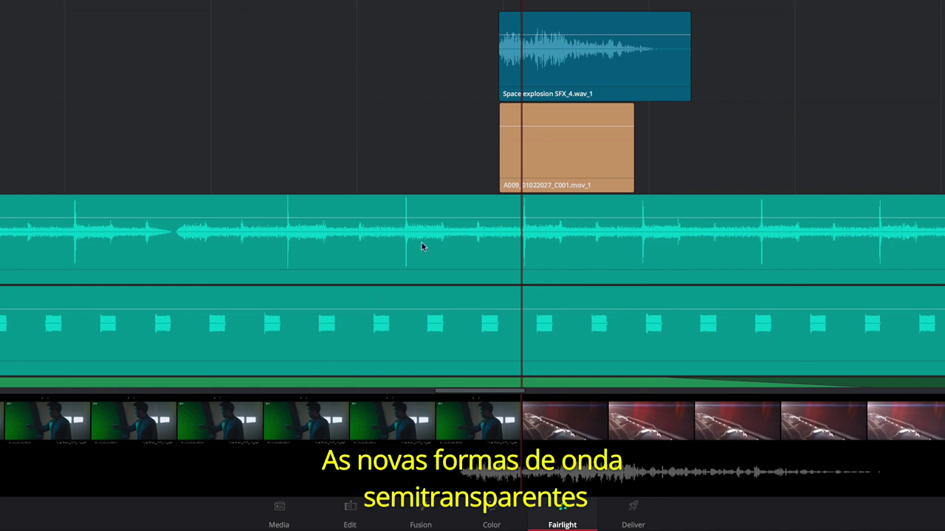
left_click_drag(531, 87, 556, 85)
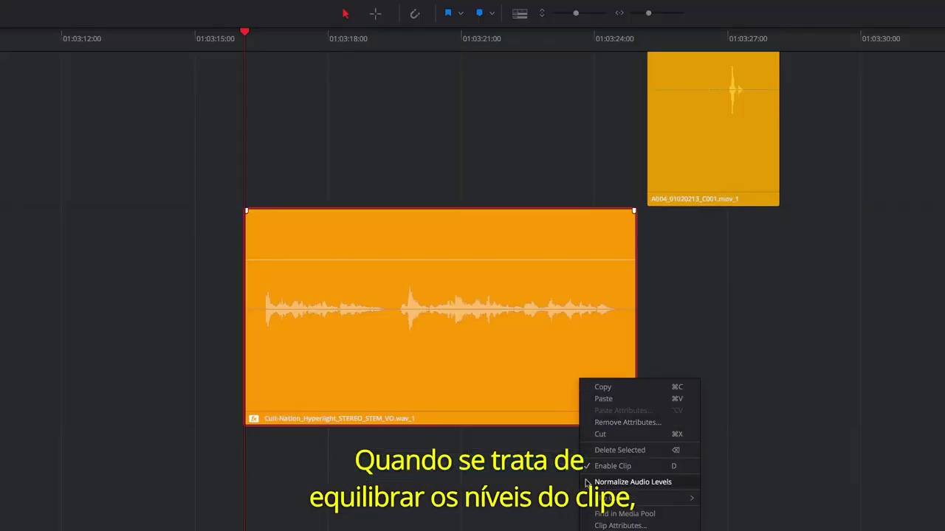
- Normalize the Cult-Nation_Hyperlight_STEREO_STEM_VO.wav_1 clip's audio to a -6 dBFS reference level
left_click(598, 482)
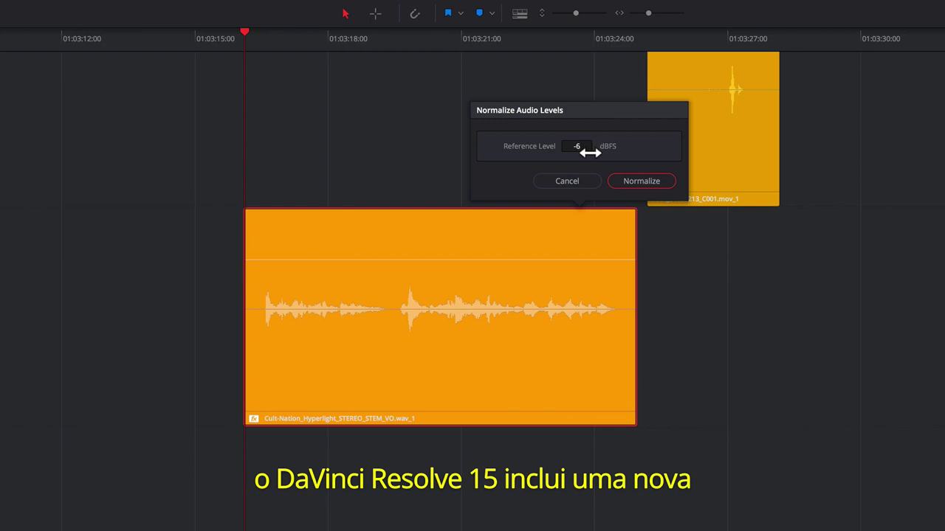
left_click(612, 183)
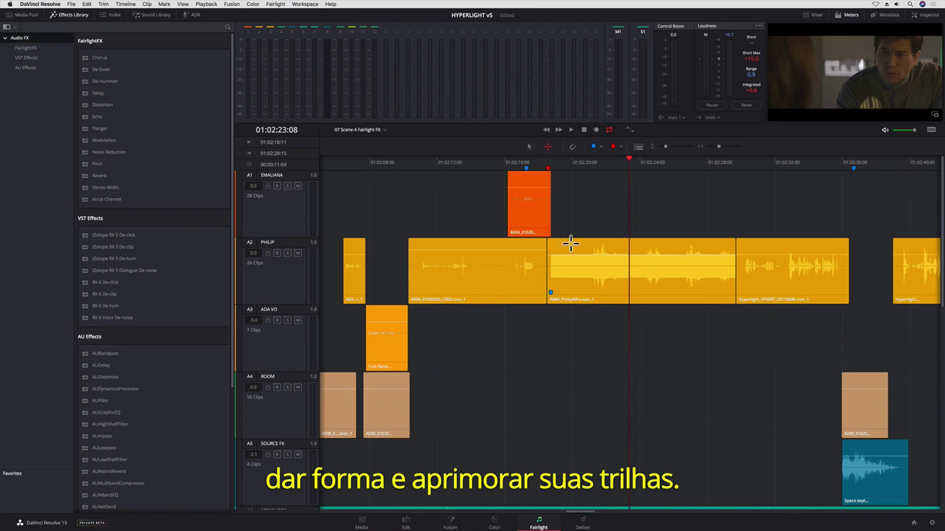
- Apply a De-Hummer to the A2 dialogue clip, set to remove 60 Hz hum
left_click(570, 251)
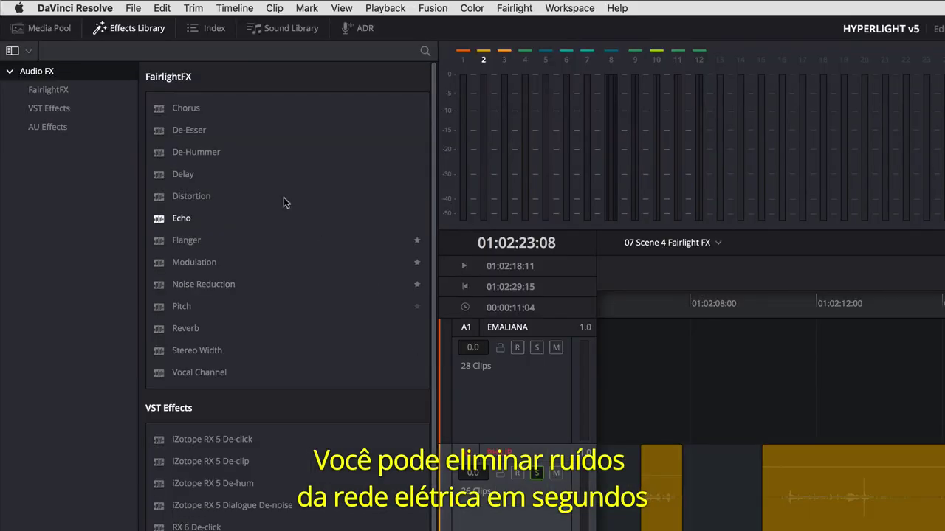
left_click_drag(229, 155, 561, 248)
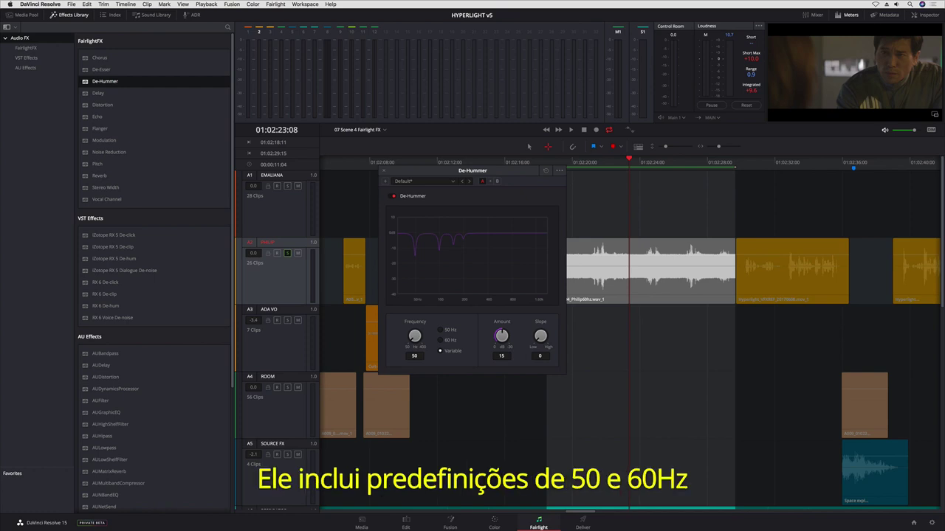
left_click(441, 340)
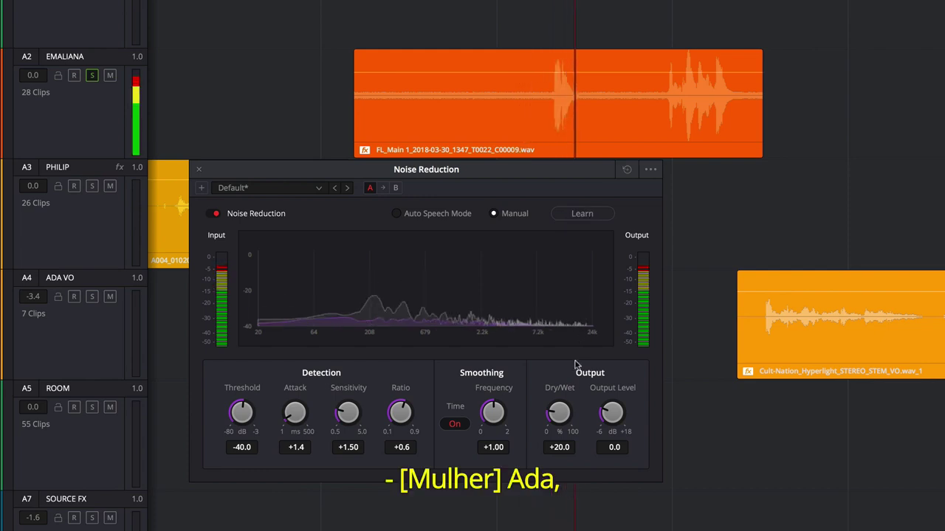
- Nudge the Noise Reduction wet mix up and widen MUSIC2's stereo width to maximum
left_click_drag(560, 413, 684, 351)
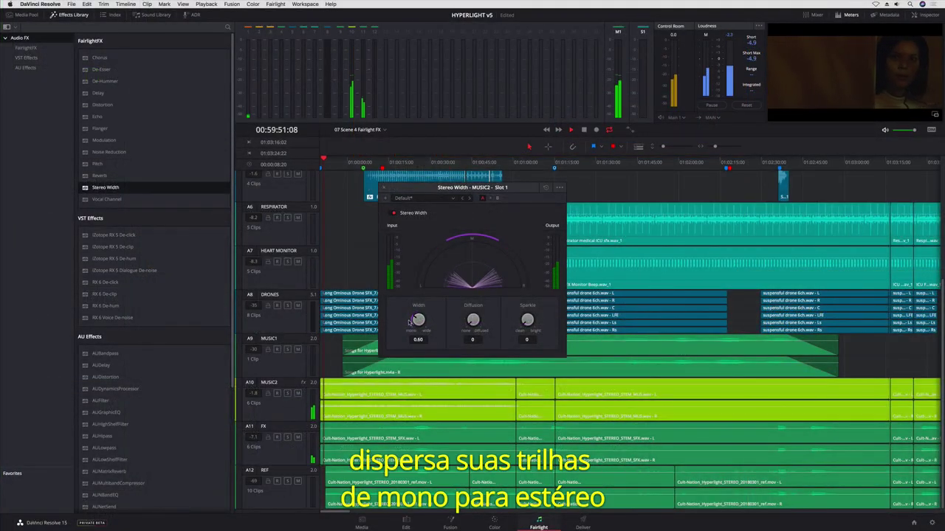
left_click_drag(411, 322, 402, 325)
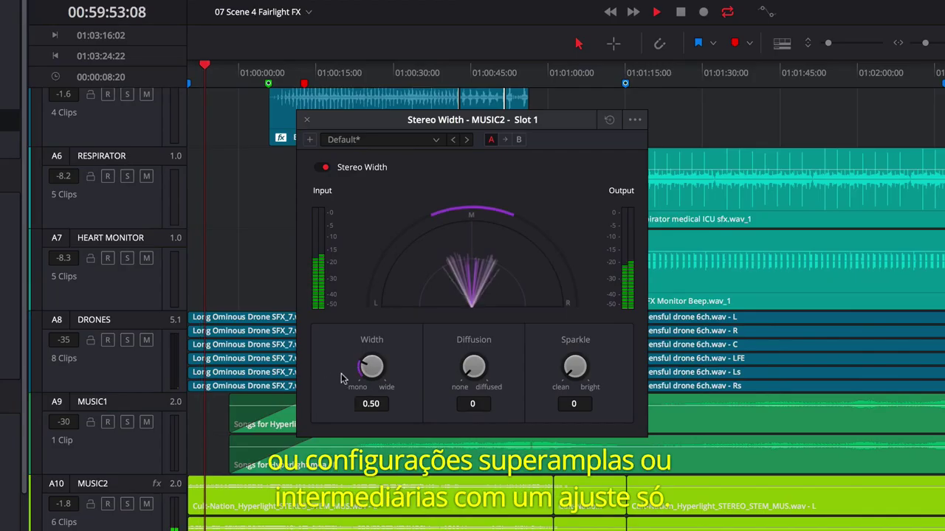
mouse_move(341, 379)
left_mouse_down()
mouse_move(459, 369)
mouse_move(395, 373)
left_mouse_up()
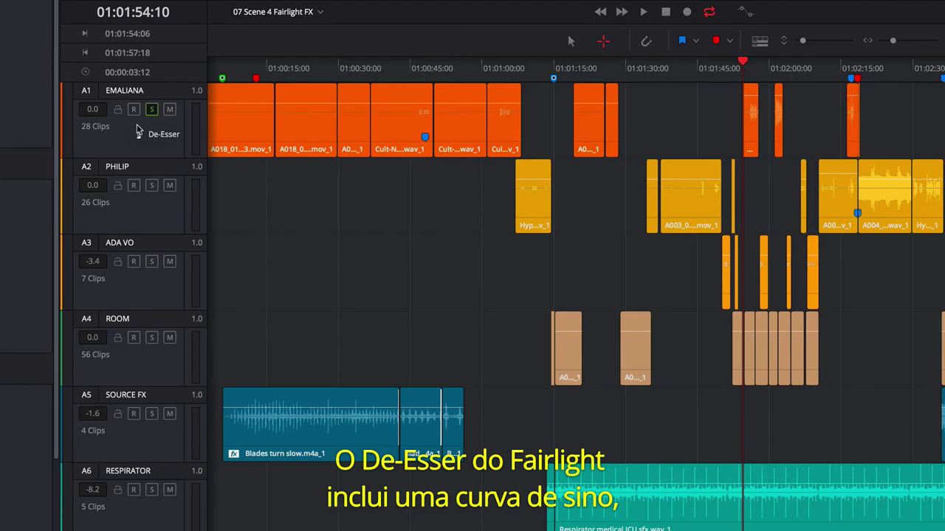
- Put a De-Esser on the A1 clip and play it with a wide band near 5.46 kHz at 66.3
left_click_drag(101, 69, 291, 196)
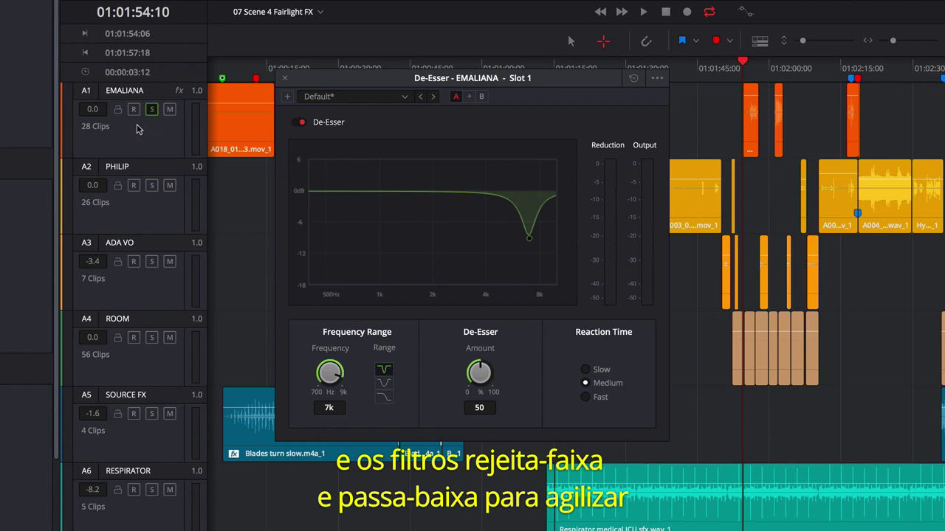
left_click(755, 134)
key("space")
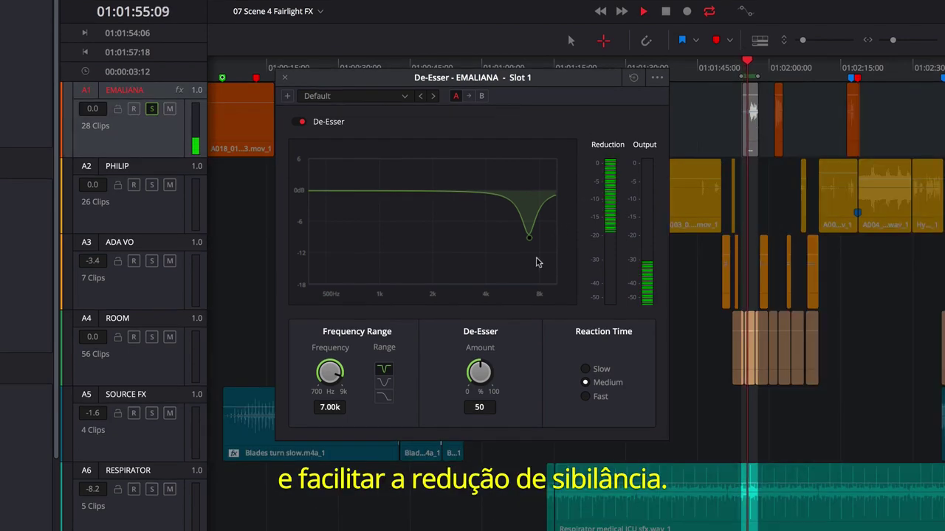
left_click(384, 383)
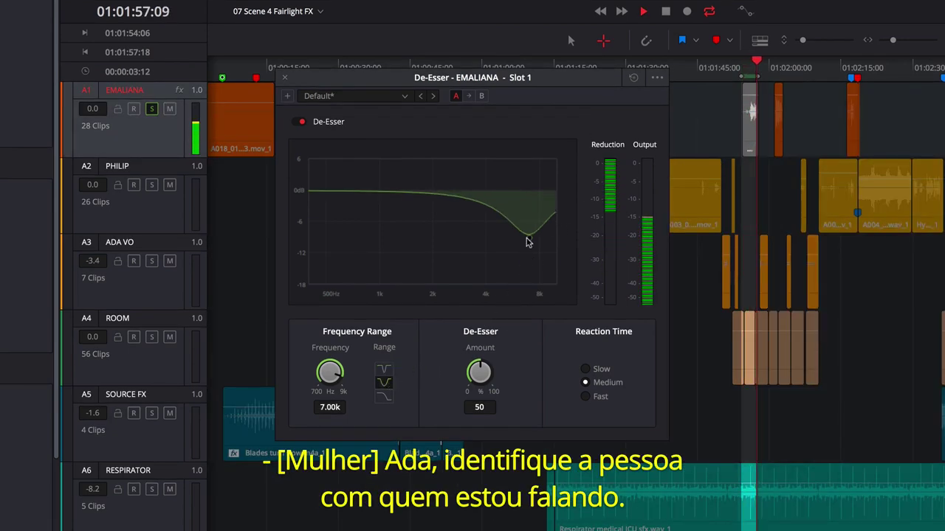
left_click_drag(530, 238, 485, 282)
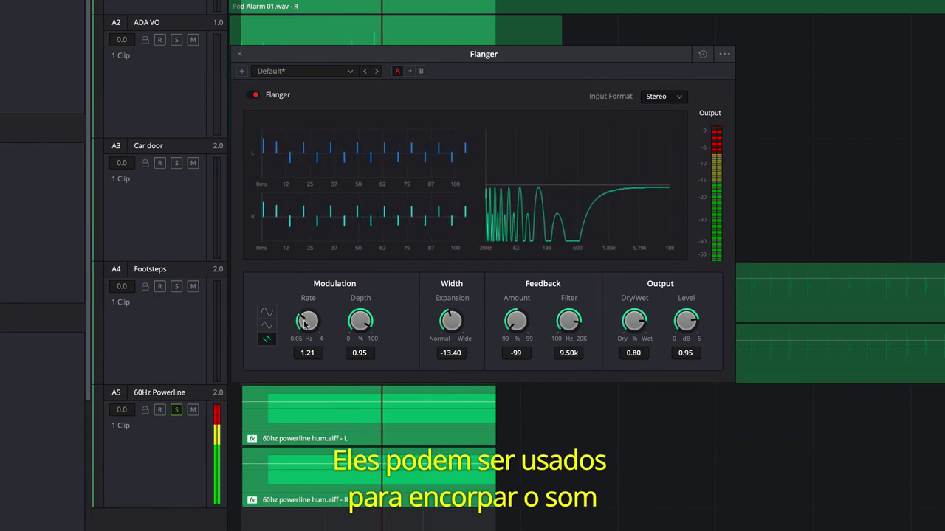
- Raise Flanger rate, drop Distortion ceiling to about -4 dB, set Reverb height 6m, Noise Reduction wet 78.1
left_click_drag(313, 323, 314, 319)
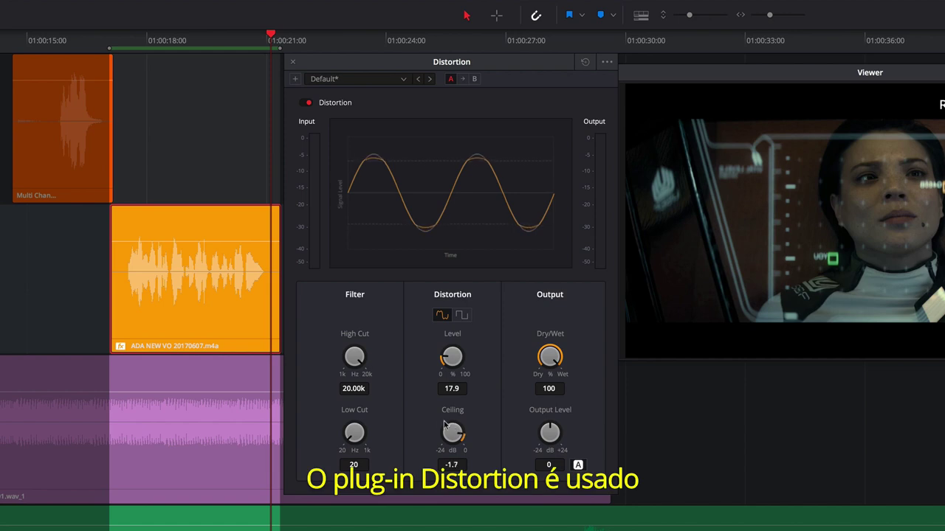
left_click_drag(450, 428, 428, 423)
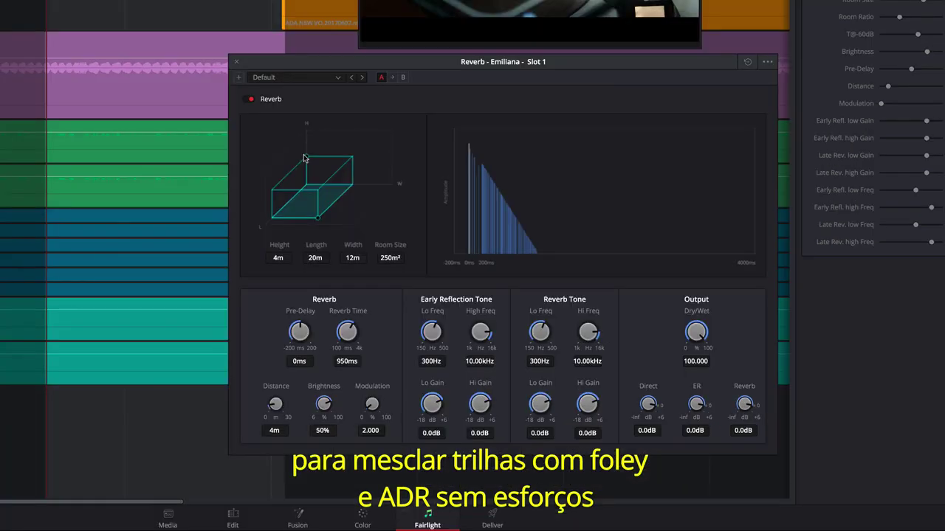
left_click_drag(458, 278, 456, 270)
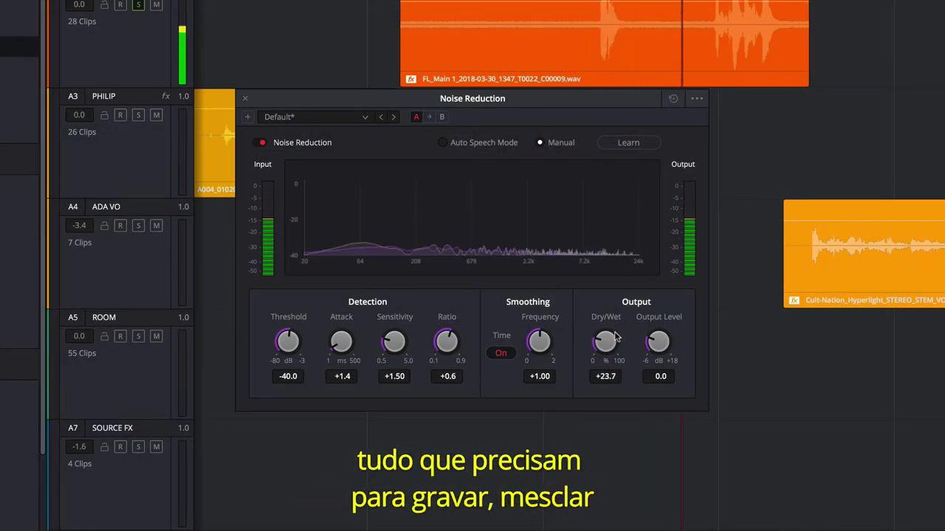
left_click_drag(605, 341, 711, 289)
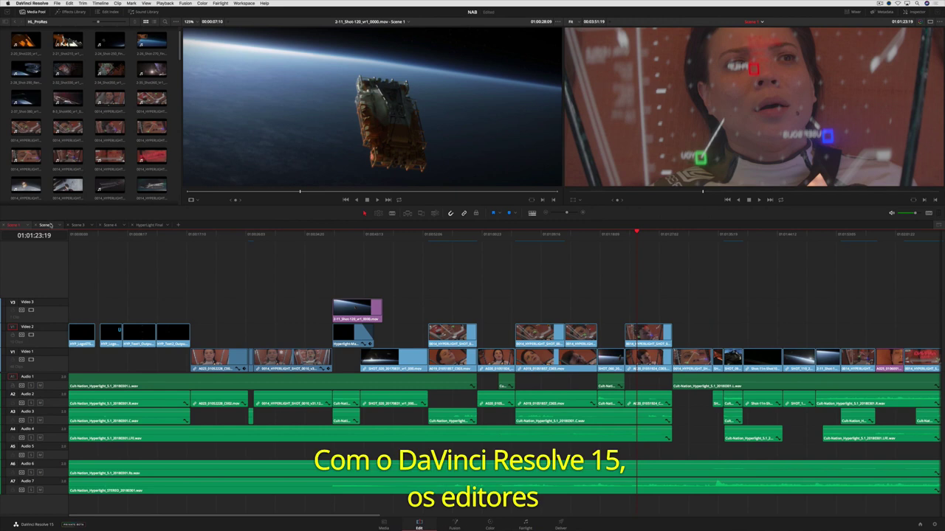
- Check the Scene 2, 3 and 4 timelines, then use Patch Replacer to copy the spacecraft beside itself and play it
left_click(45, 225)
left_click(79, 225)
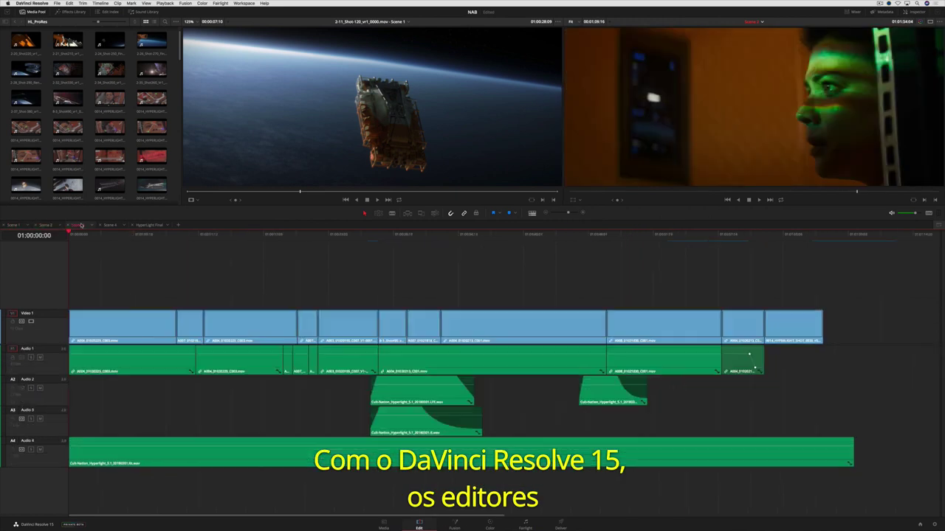
left_click(118, 225)
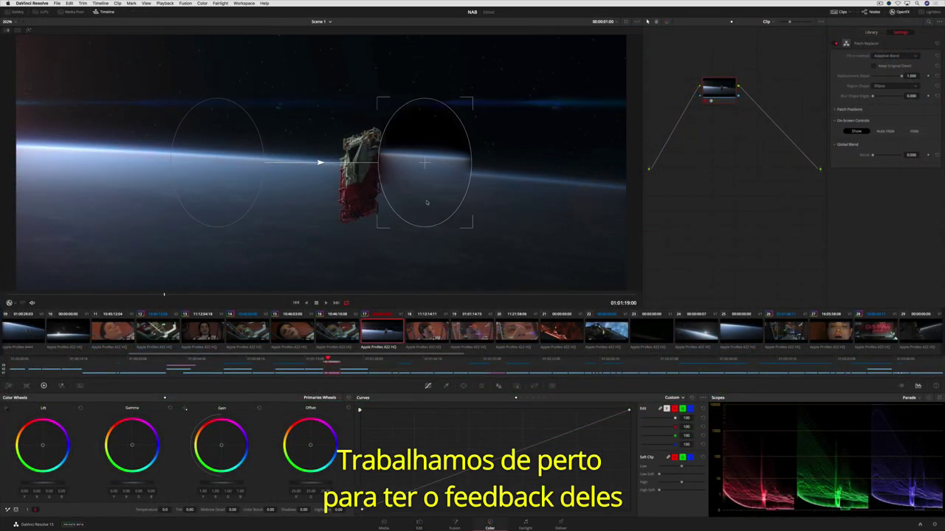
left_click_drag(210, 163, 353, 178)
key("space")
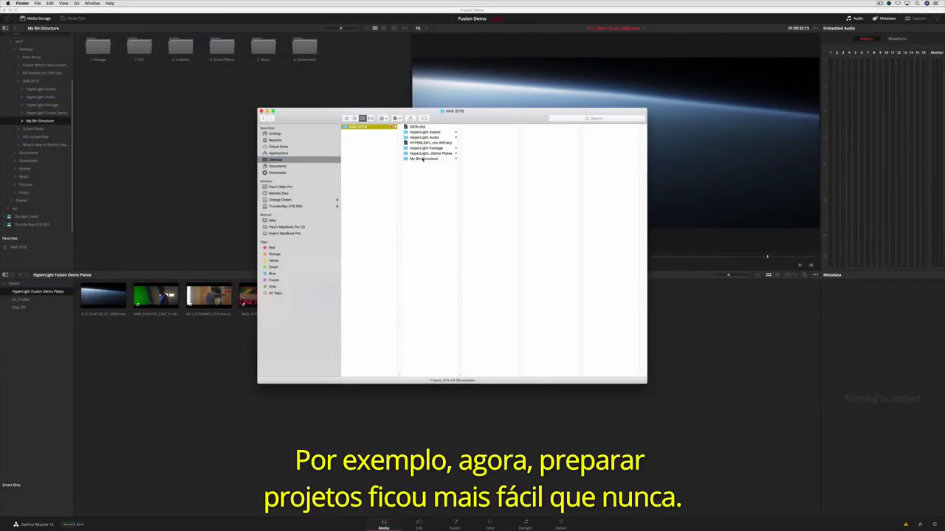
- Browse My Bin Structure's 1. Footage, 1. ProRes Dailies and 2. VFX folders in Finder
left_click(422, 159)
left_click(479, 127)
left_click(535, 127)
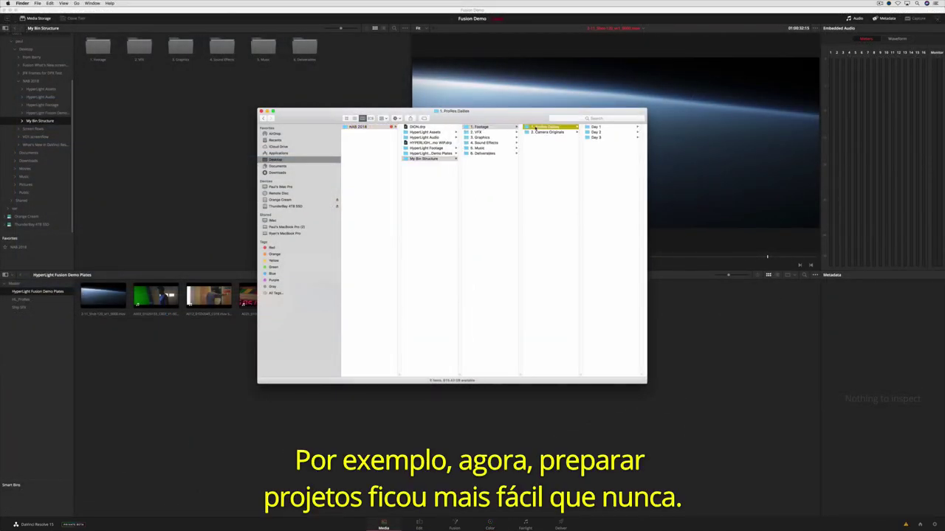
left_click(499, 132)
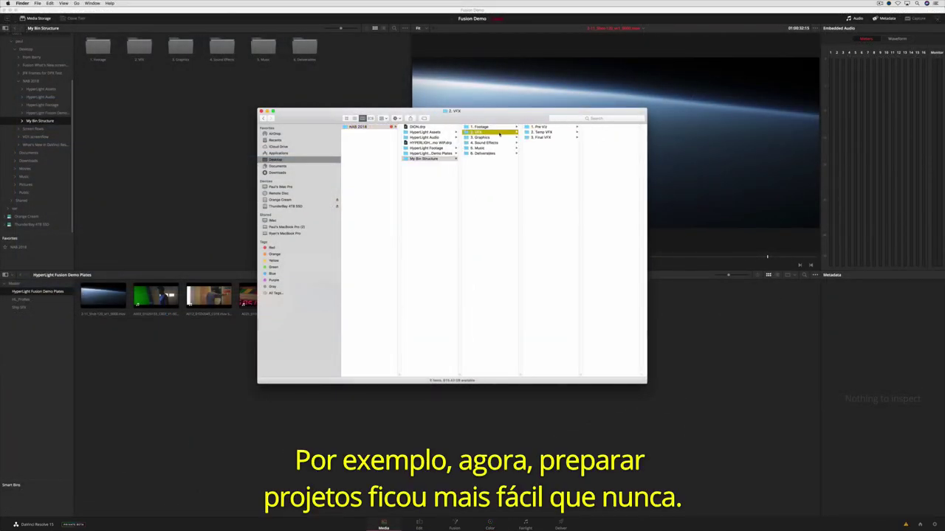
left_click(430, 160)
- Import the My Bin Structure folder into the Media Pool as bins and open Resolve Preferences
left_click(345, 119)
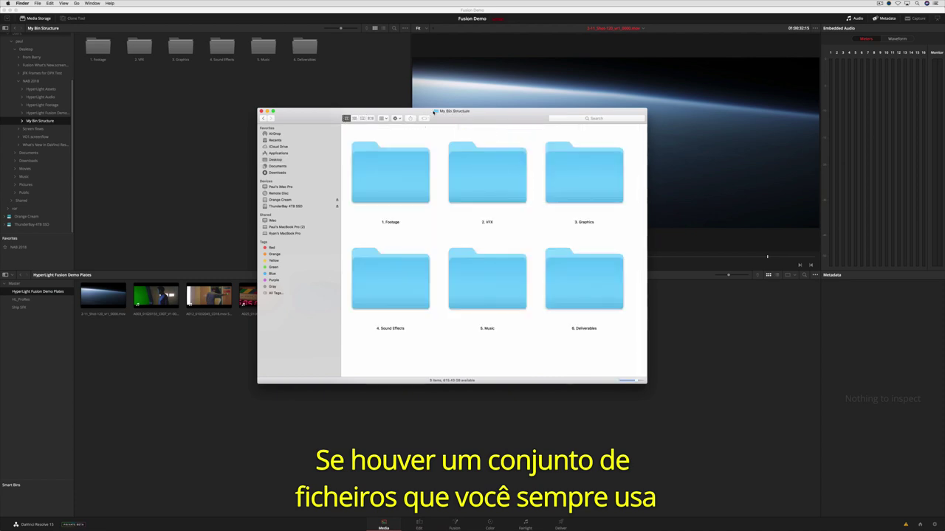
left_click_drag(436, 111, 212, 258)
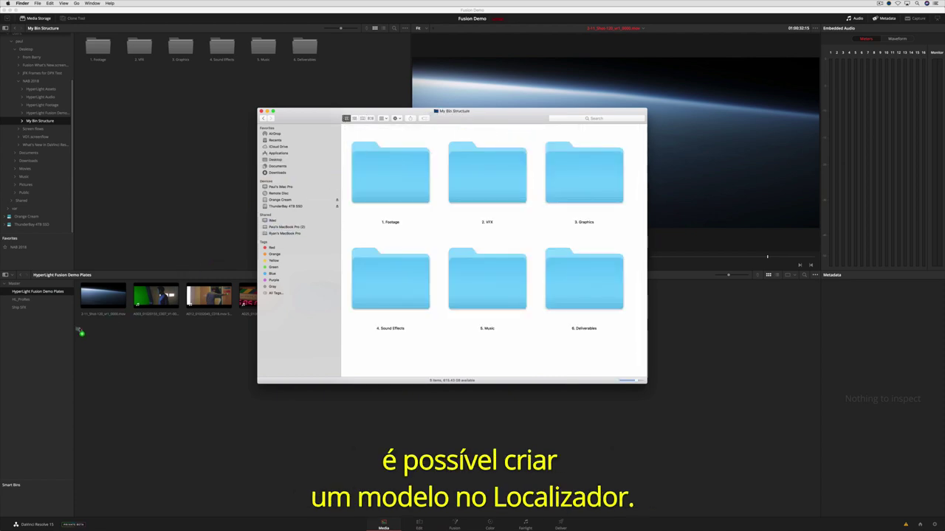
left_click_drag(81, 333, 80, 335)
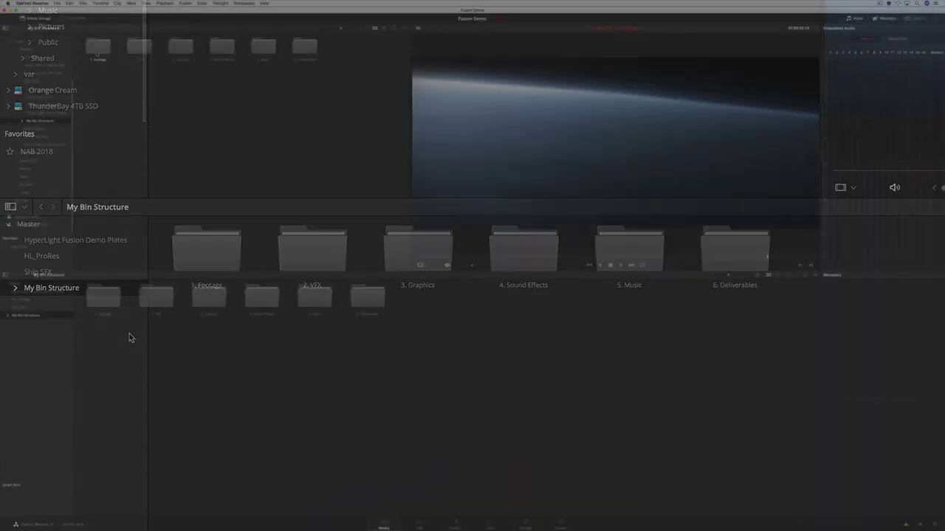
left_click(42, 5)
left_click(33, 21)
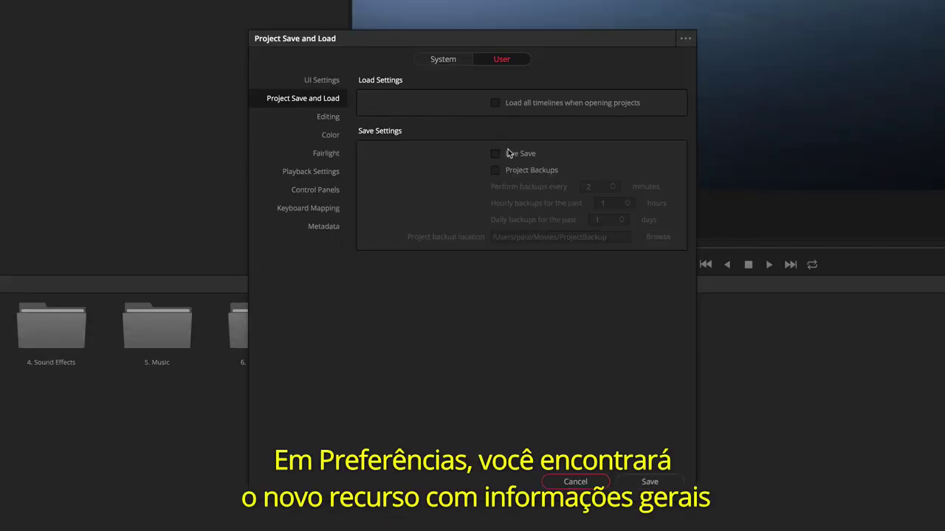
- Enable Live Save and Project Backups (every 10 minutes, 5 hourly, 2 daily), then show Keyboard Mapping
left_click(508, 153)
left_click(495, 170)
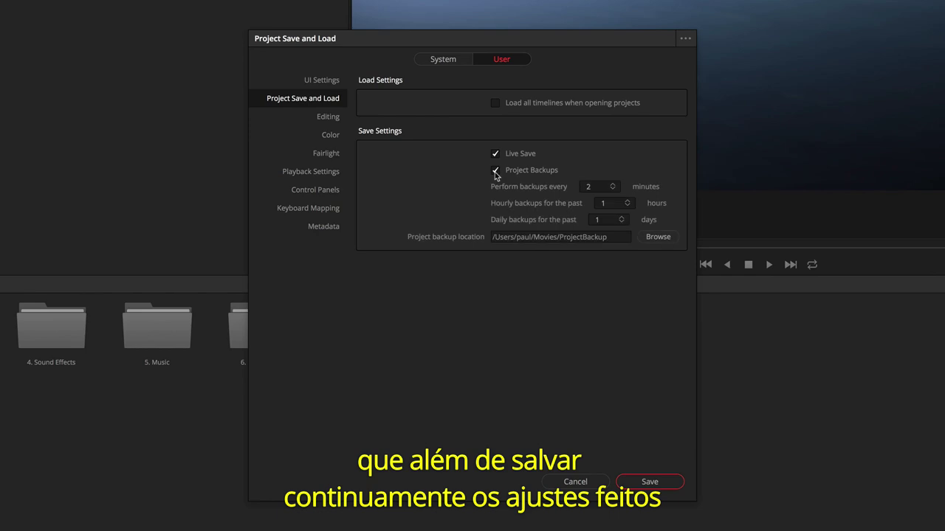
left_click(598, 187)
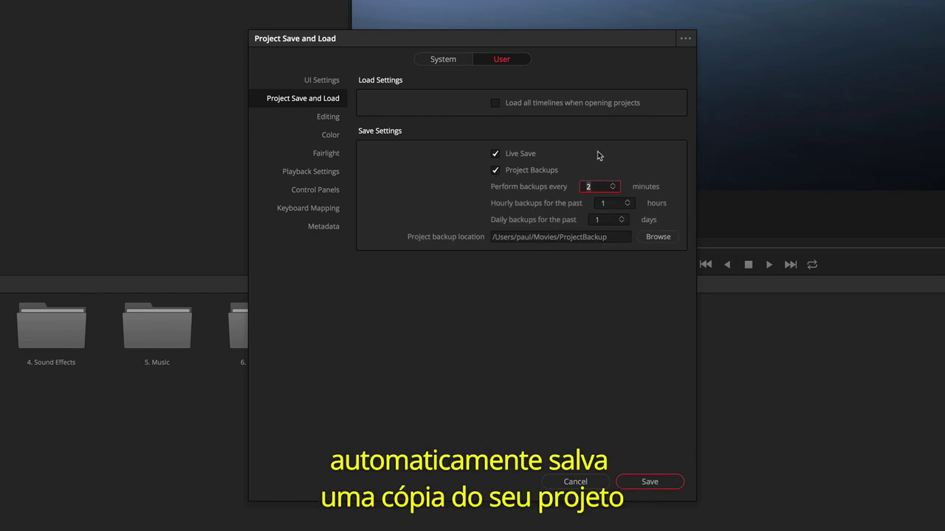
key("BackSpace")
type("10")
key("Tab")
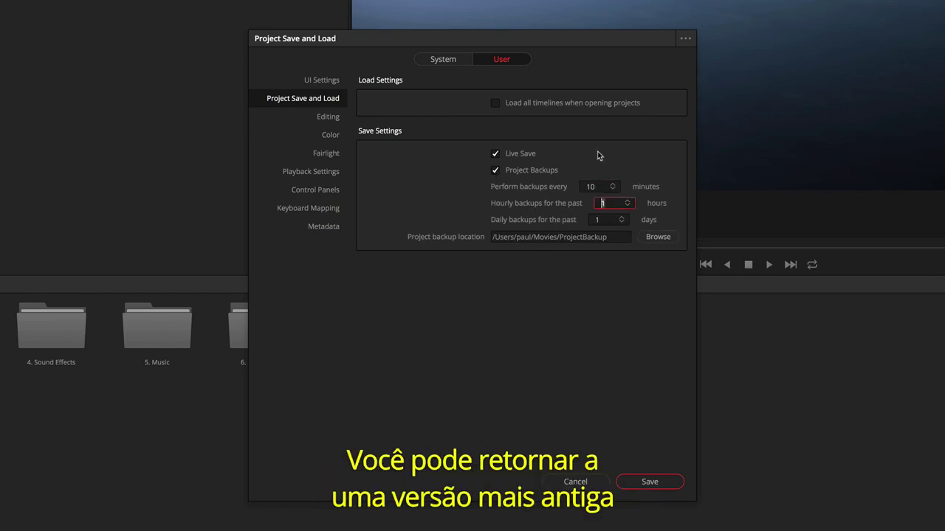
type("5")
key("Tab")
type("2")
key("Tab")
key("Tab")
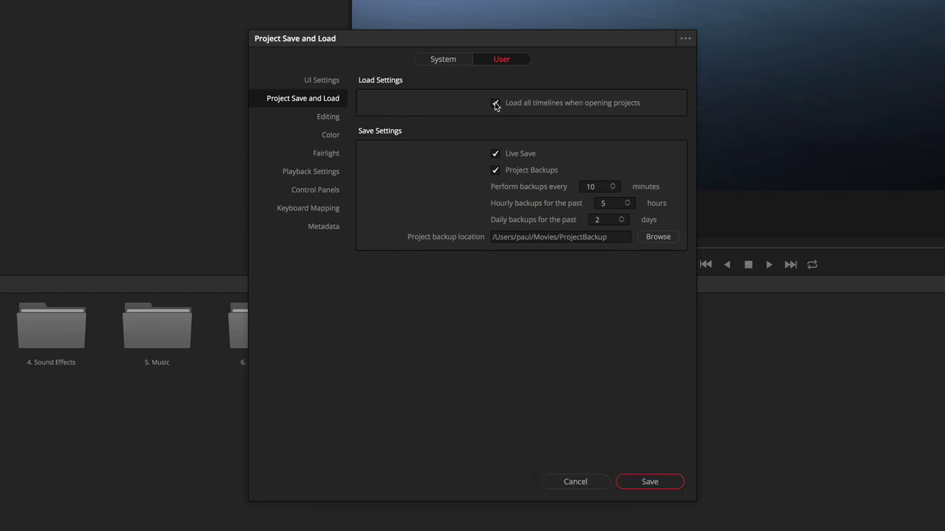
left_click(299, 209)
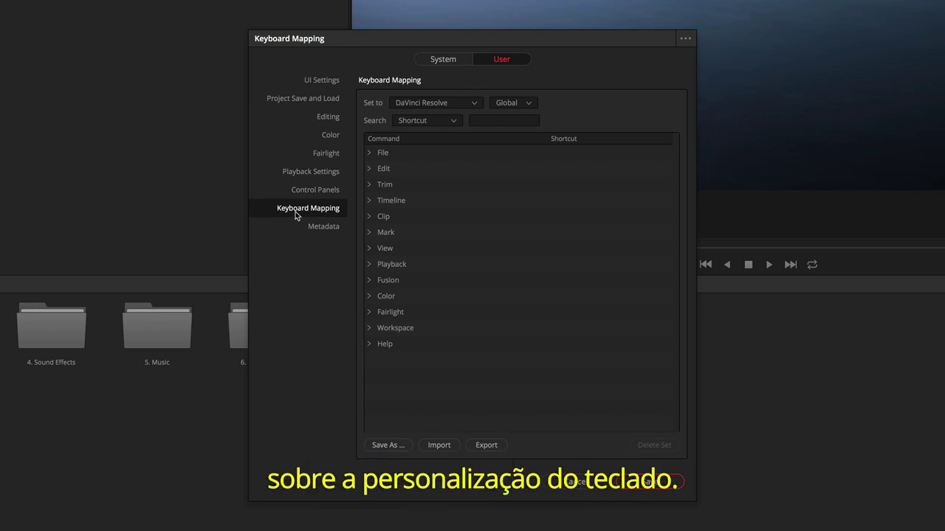
- Filter the keyboard shortcuts to the Edit page and search for L
left_click(529, 106)
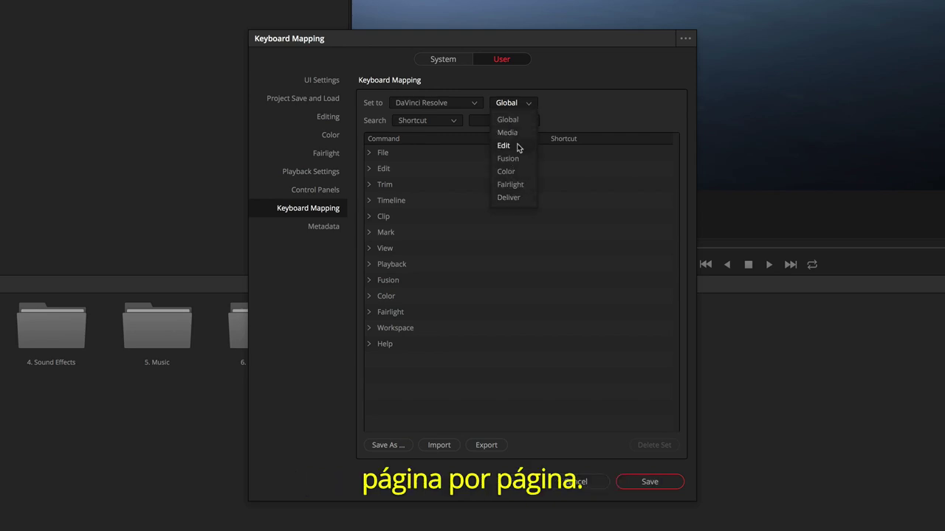
left_click(518, 147)
left_click(508, 120)
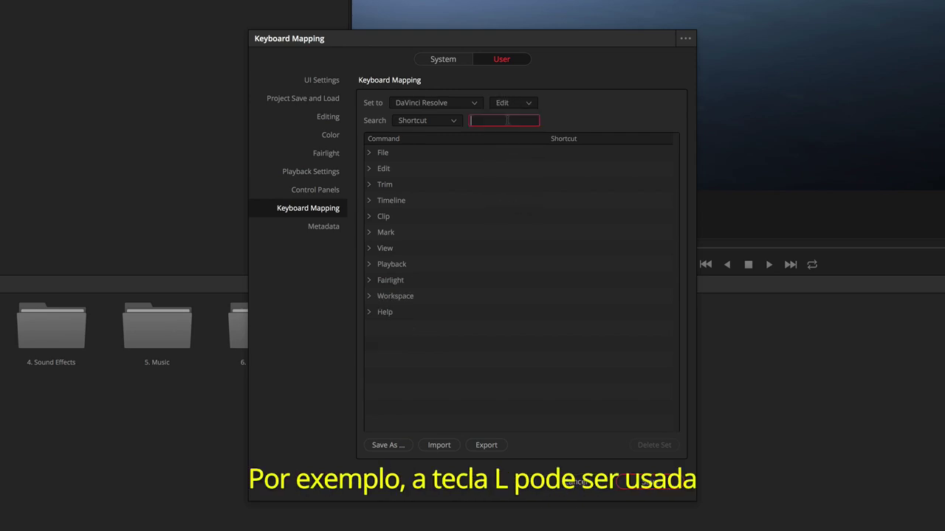
type("L")
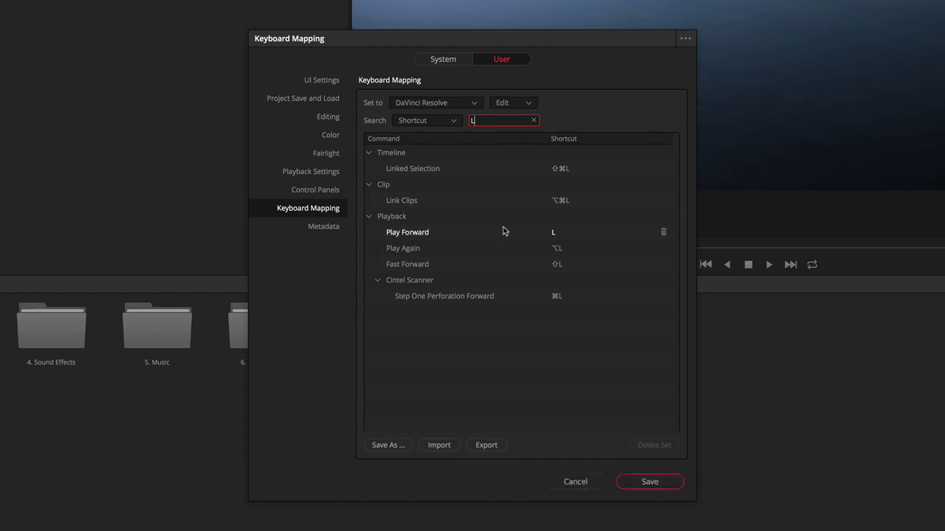
- On the Color page, assign L to Label Selected Node as a local shortcut
left_click(524, 105)
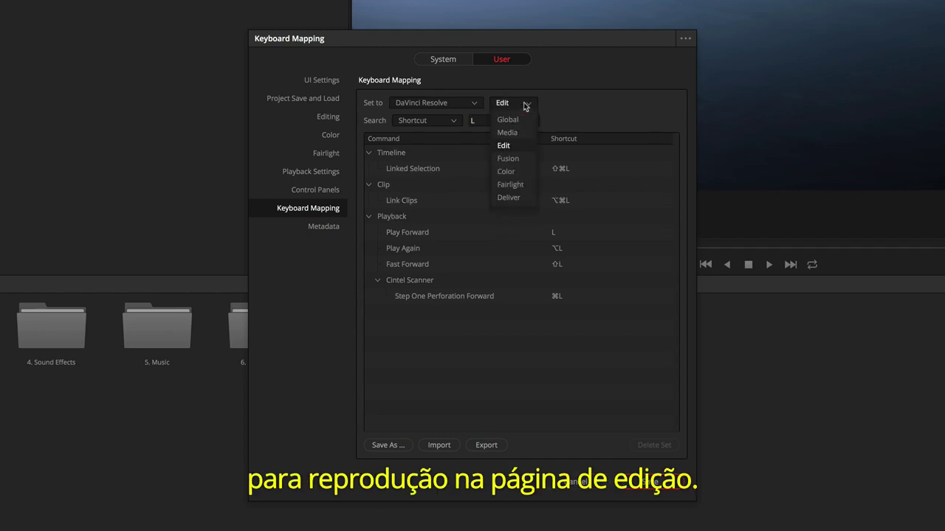
left_click(507, 171)
left_click(450, 121)
left_click(448, 136)
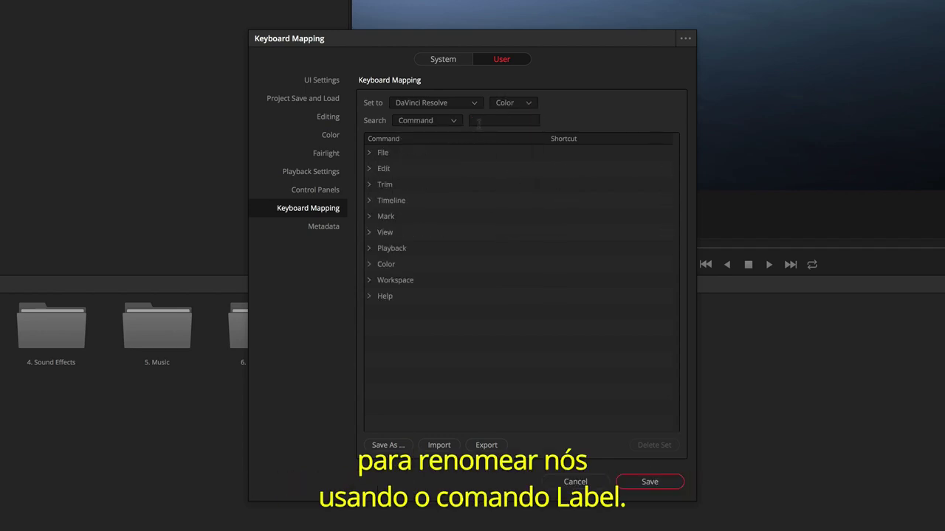
left_click(502, 120)
type("label")
left_click(567, 189)
key("l")
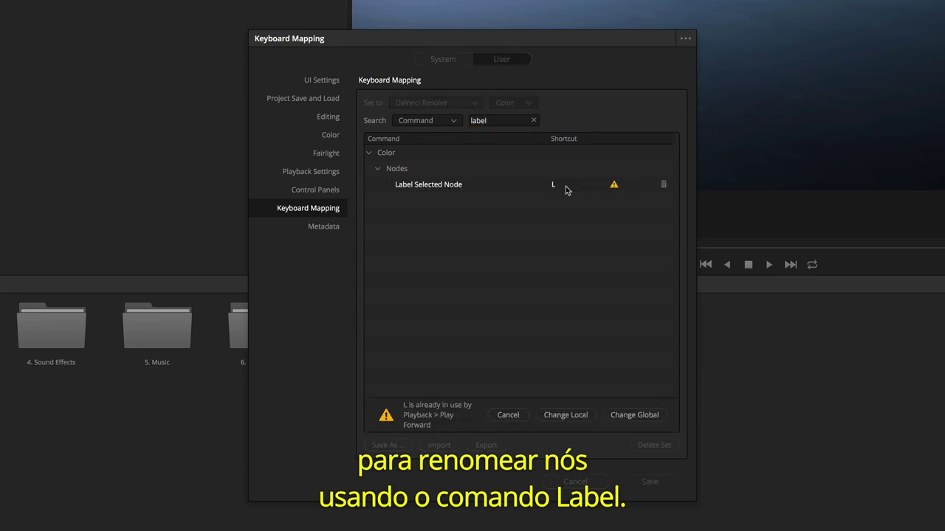
left_click(565, 415)
- Assign L to Fairlight's Show Audio Track Layers locally and save a new preset 'My Keyboard S'
left_click(513, 103)
left_click(510, 182)
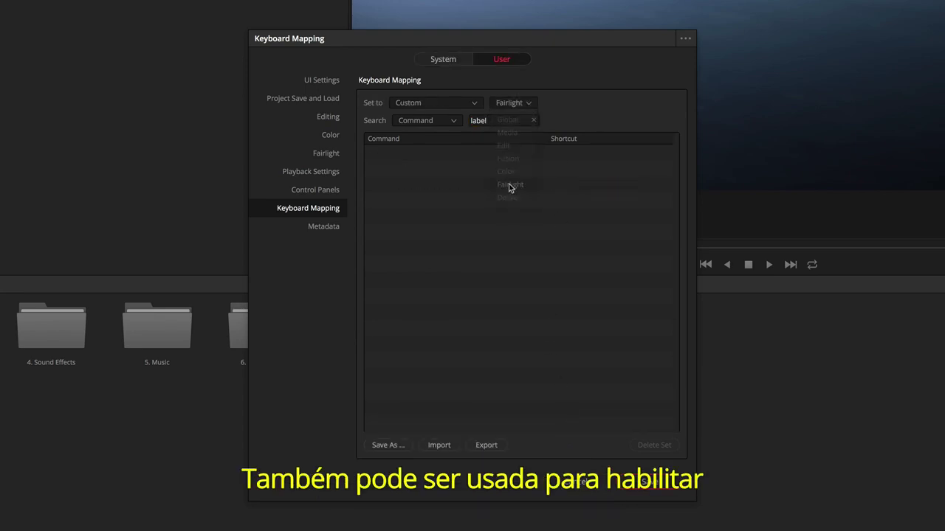
left_click(504, 120)
type("layer")
left_click(563, 217)
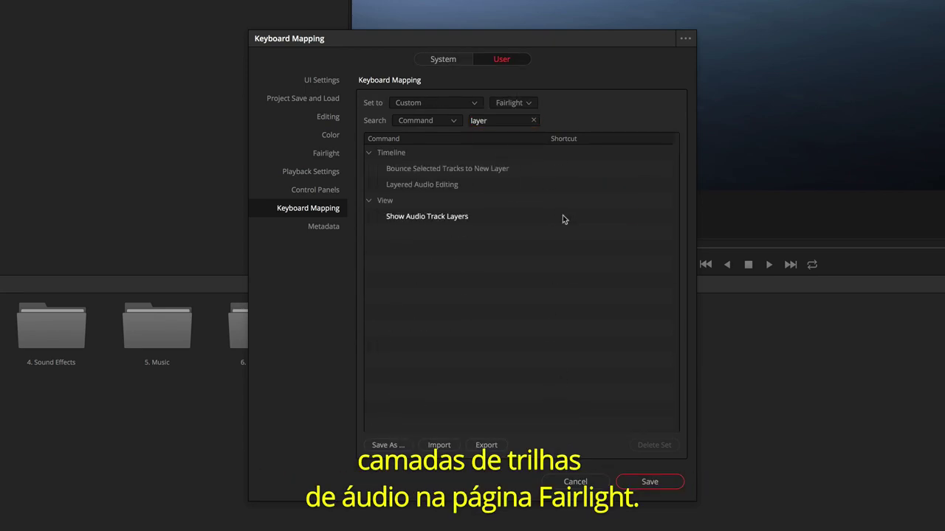
key("l")
left_click(561, 416)
left_click(388, 446)
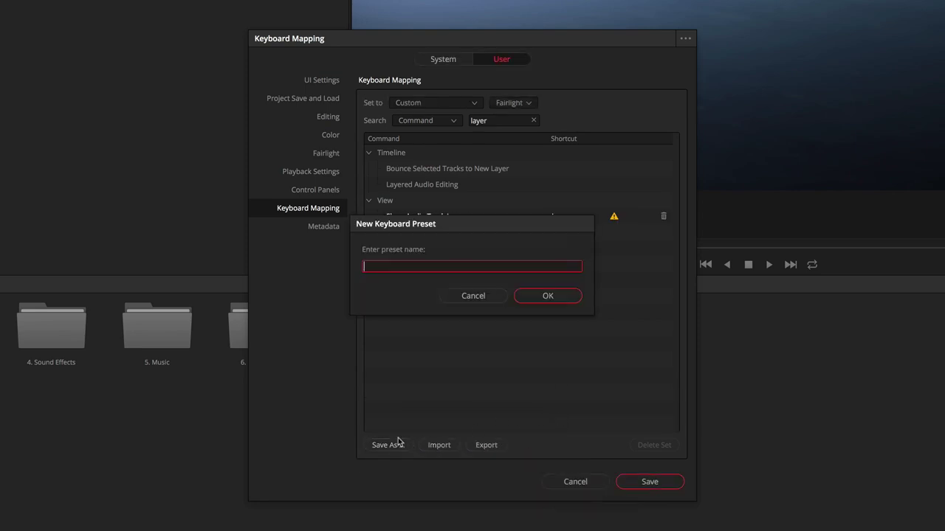
type("My Keyboard S")
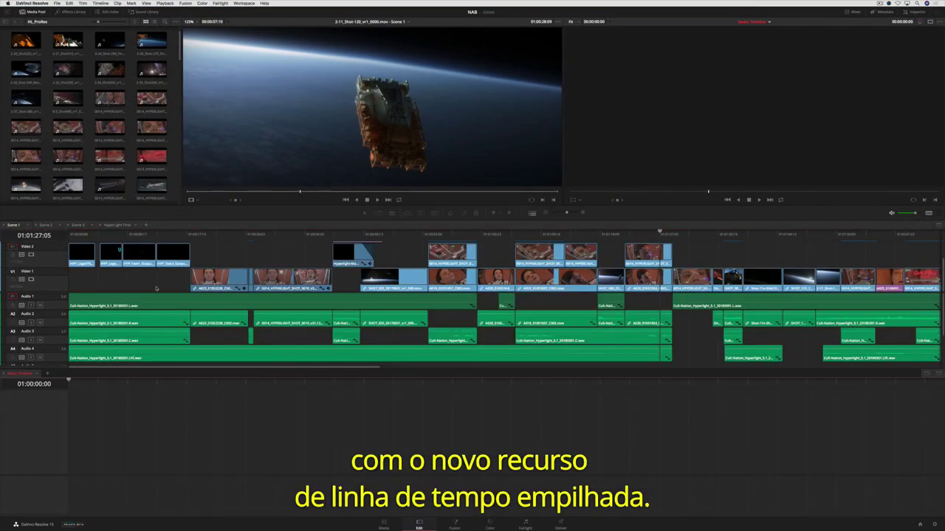
- Stack the Scene 4 timeline below Scene 1 and copy one of its clips into Scene 1
left_click(37, 373)
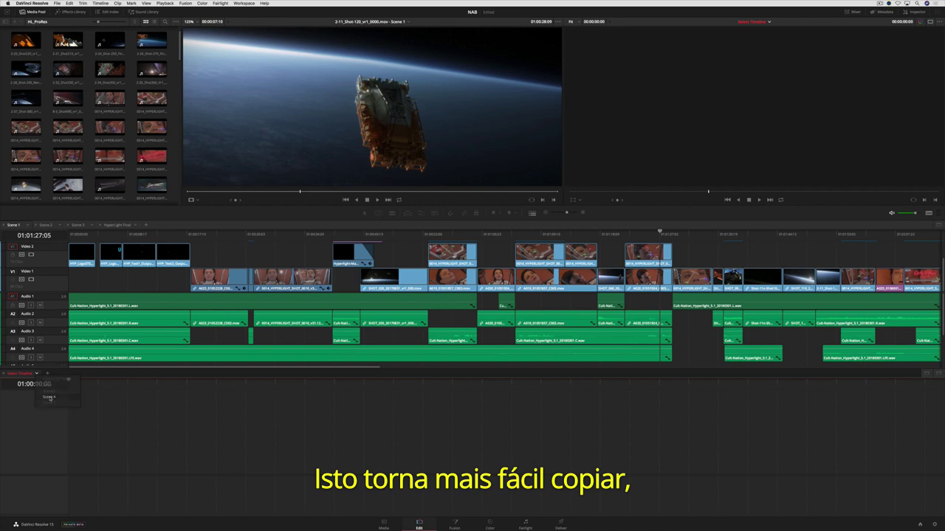
left_click(48, 398)
left_click_drag(626, 426, 719, 258)
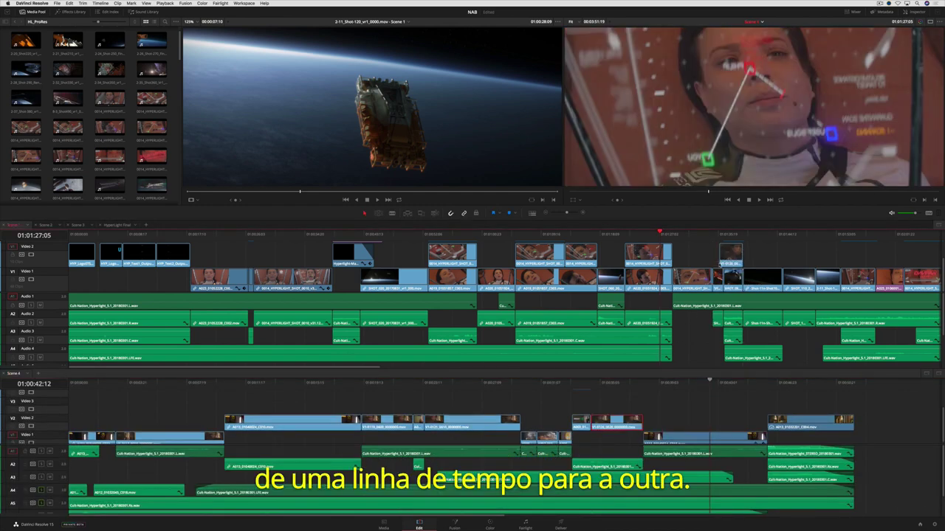
left_click(724, 235)
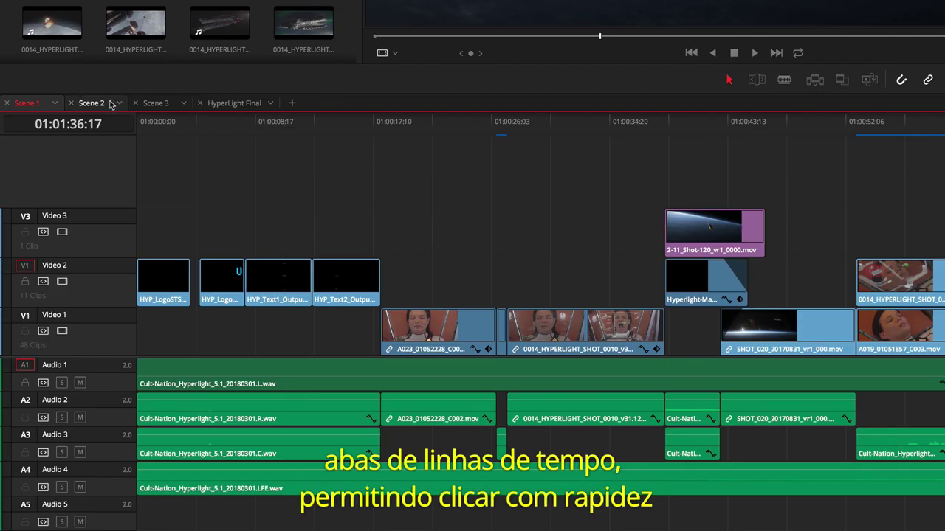
- Look through the Scene 2 and Scene 3 timelines, then return to Scene 1
left_click(55, 225)
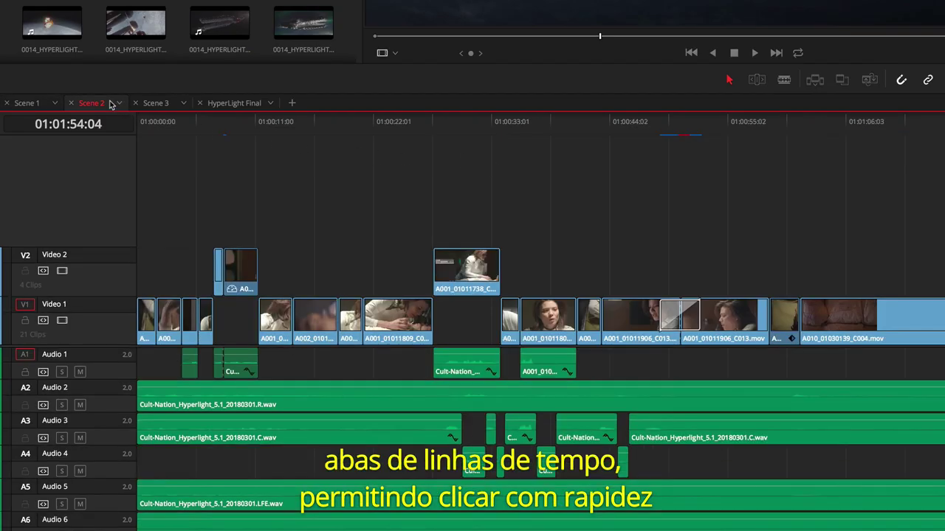
left_click(158, 104)
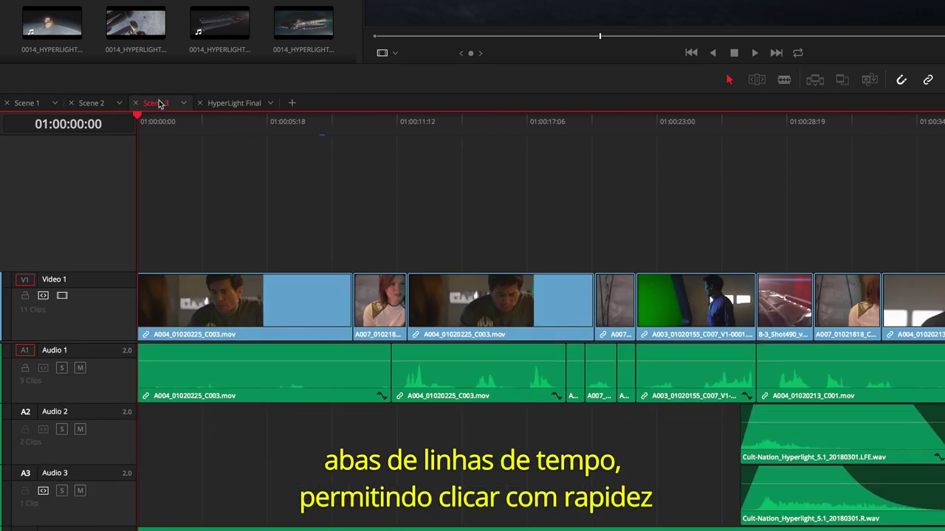
left_click(110, 104)
left_click(36, 104)
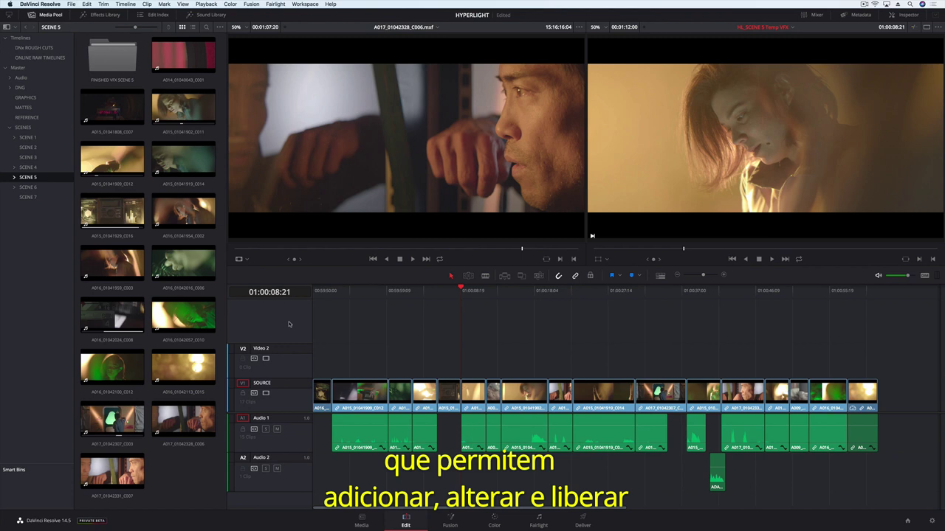
- Add a subtitle track and import the EN_HL_SCENE _5.srt captions from CC Files onto it
left_click(100, 14)
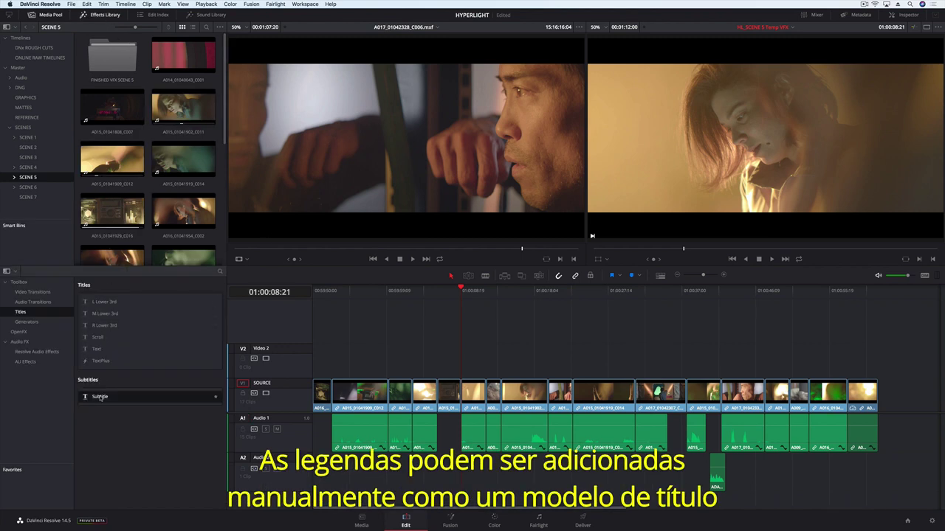
left_click_drag(100, 397, 347, 334)
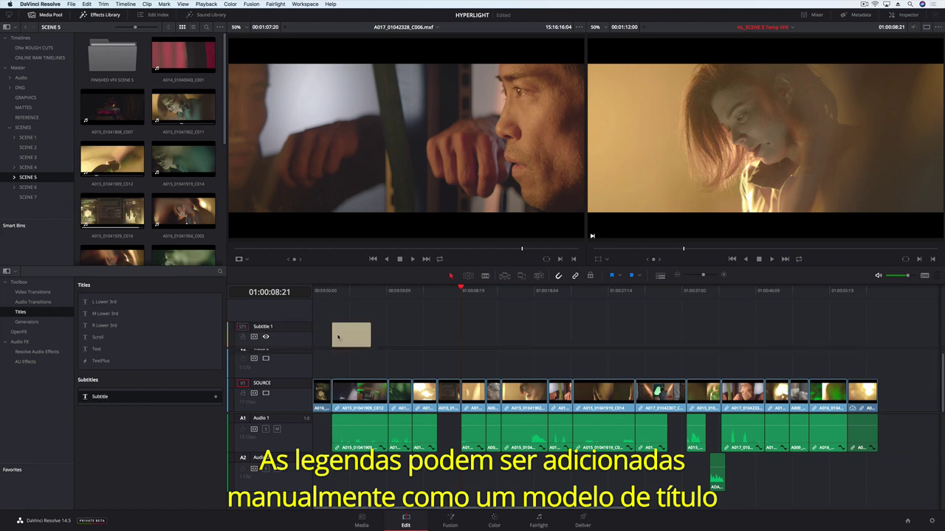
right_click(148, 137)
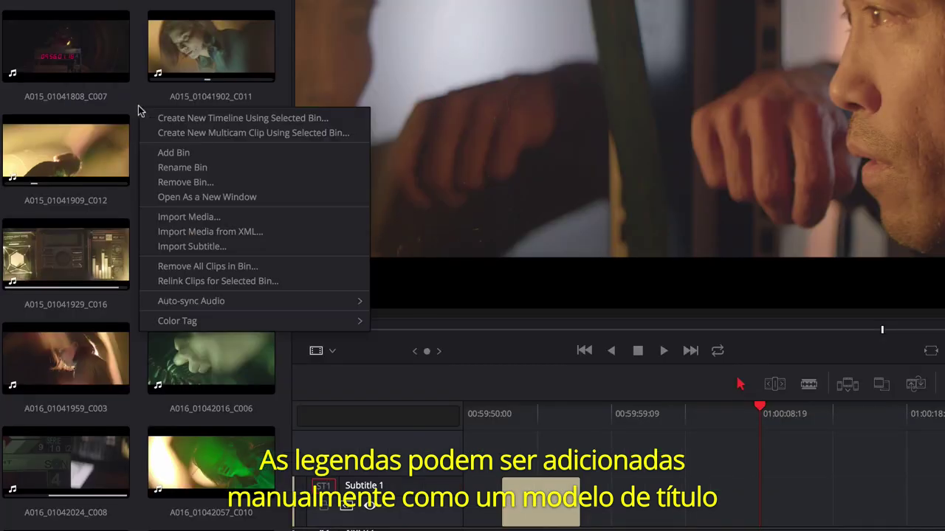
left_click(208, 247)
left_click(251, 103)
left_click(500, 87)
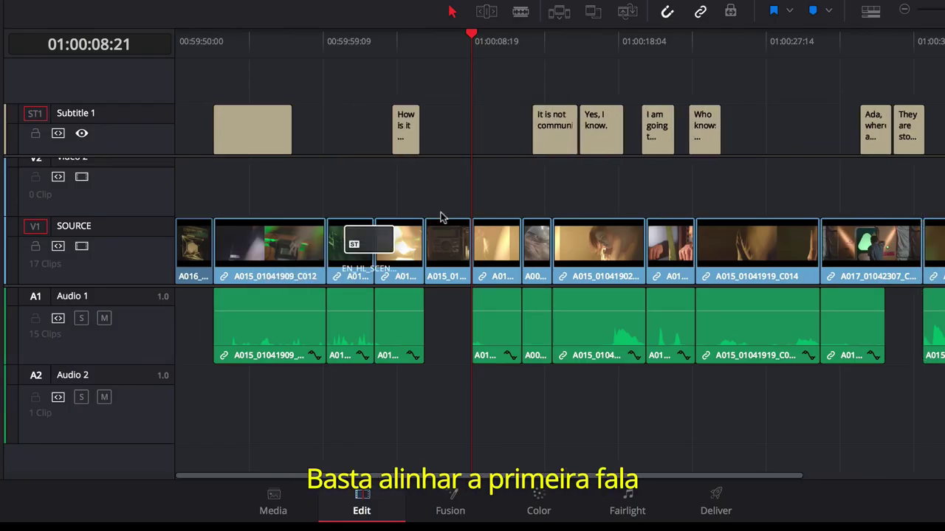
left_click_drag(441, 214, 475, 140)
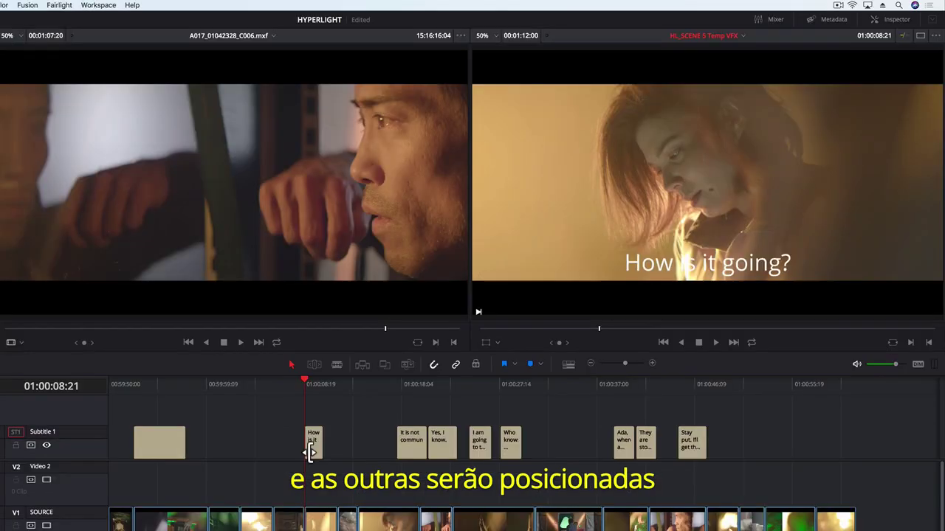
- Preview the captions, slide "Stay put. I'll get them." earlier, and replay it
left_click_drag(307, 383, 602, 393)
key("space")
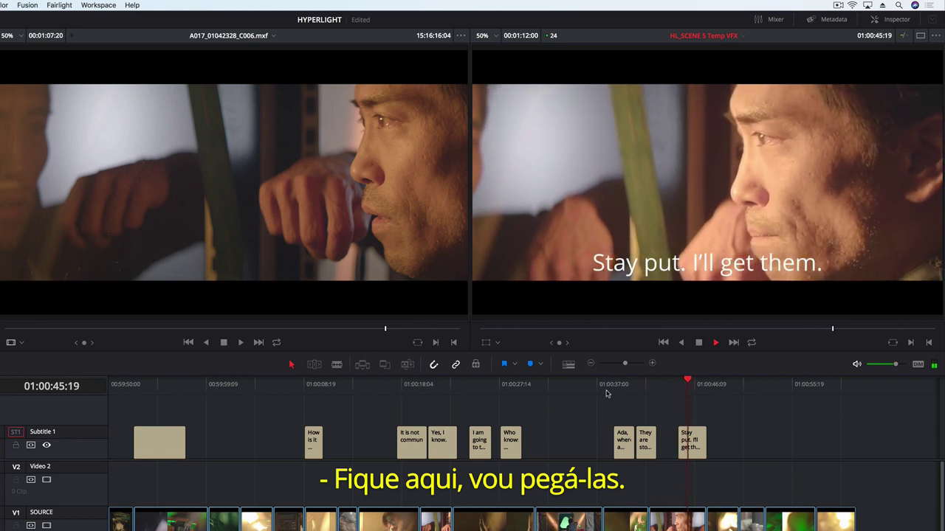
left_click_drag(638, 384, 660, 379)
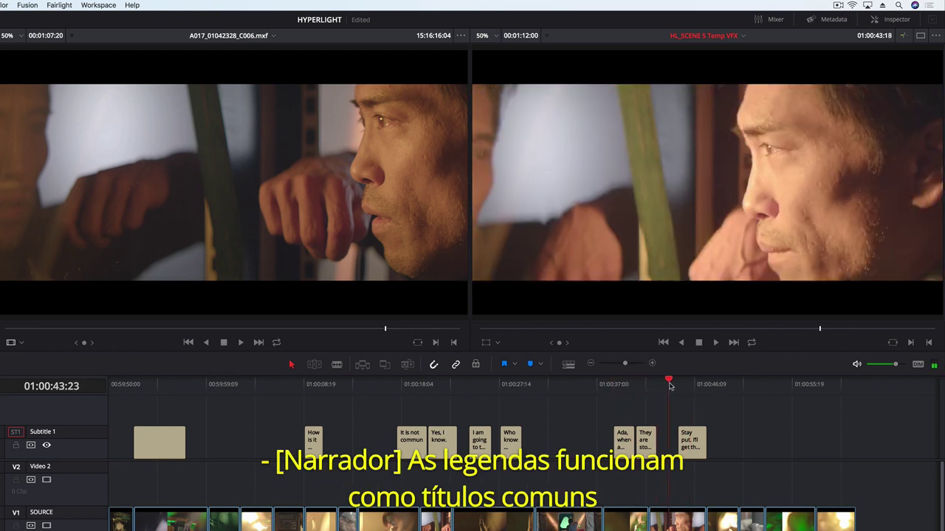
left_click(632, 364)
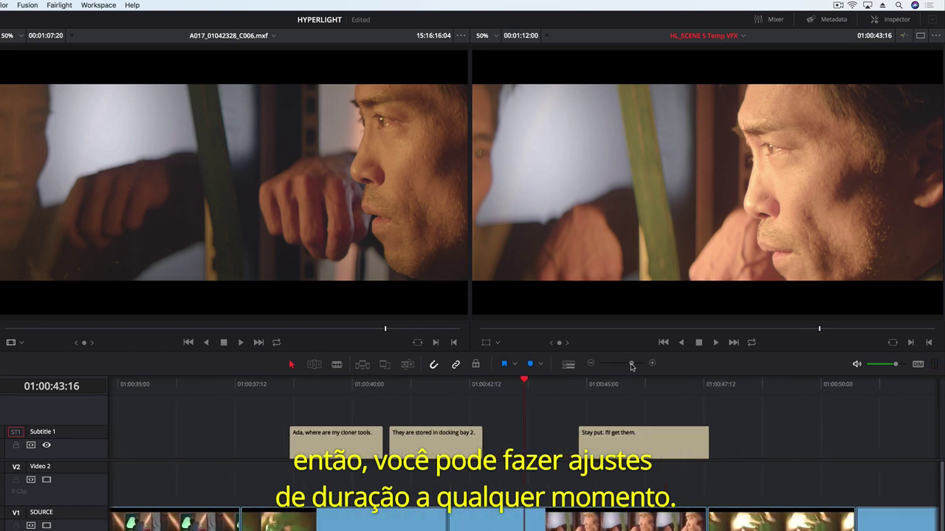
left_click_drag(636, 441, 546, 440)
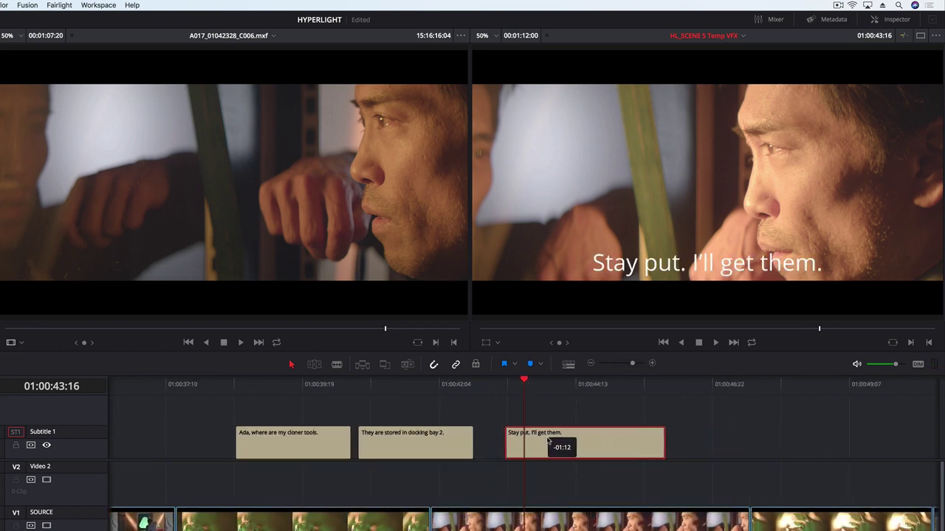
left_click(400, 383)
key("space")
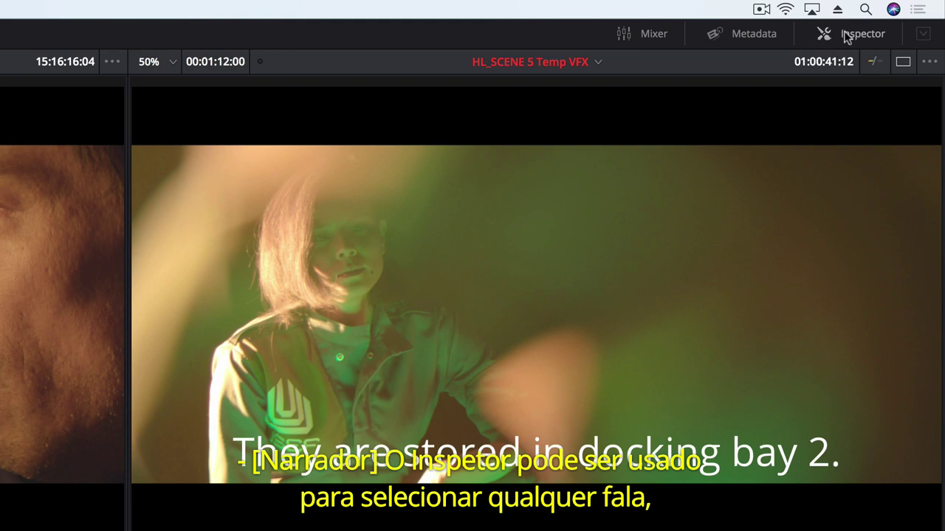
- Change the docking bay 2 caption's word 'stored' to 'stowed' in the caption settings
left_click(845, 37)
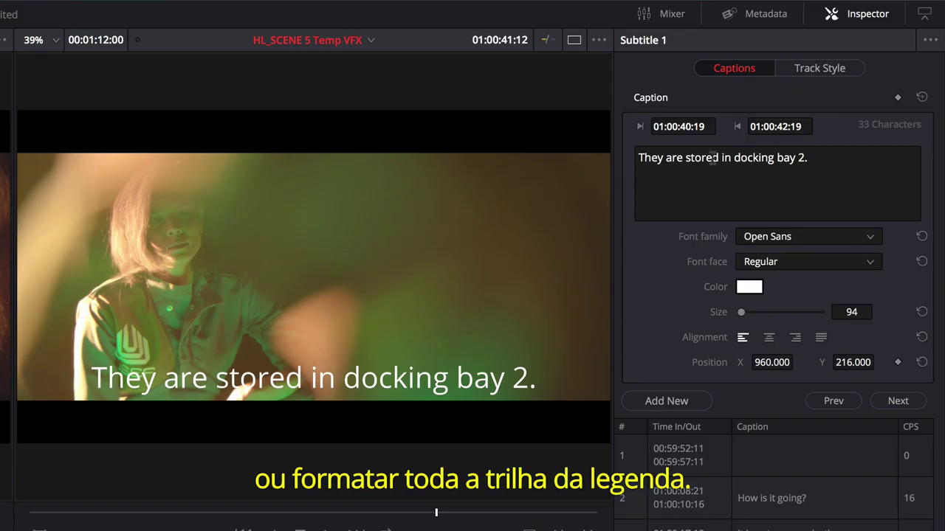
left_click(698, 157)
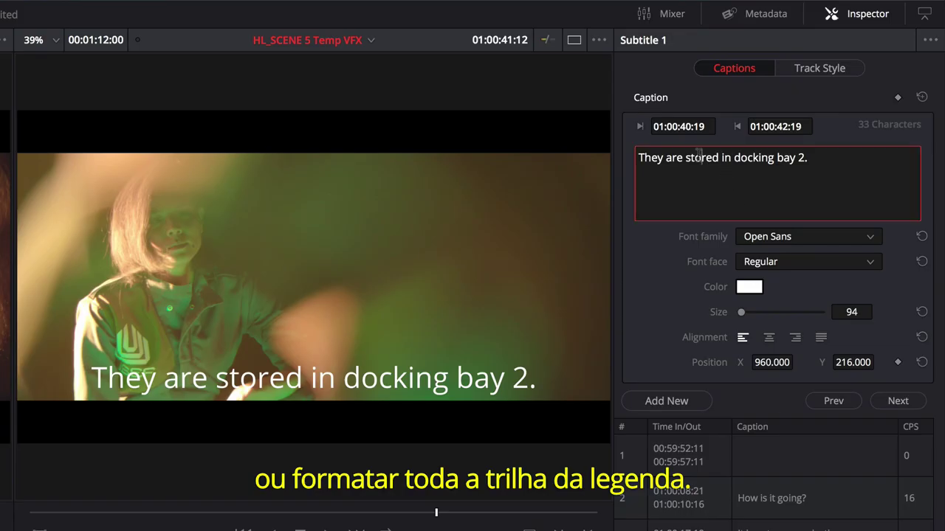
key("Delete")
key("Delete")
key("Delete")
type("o")
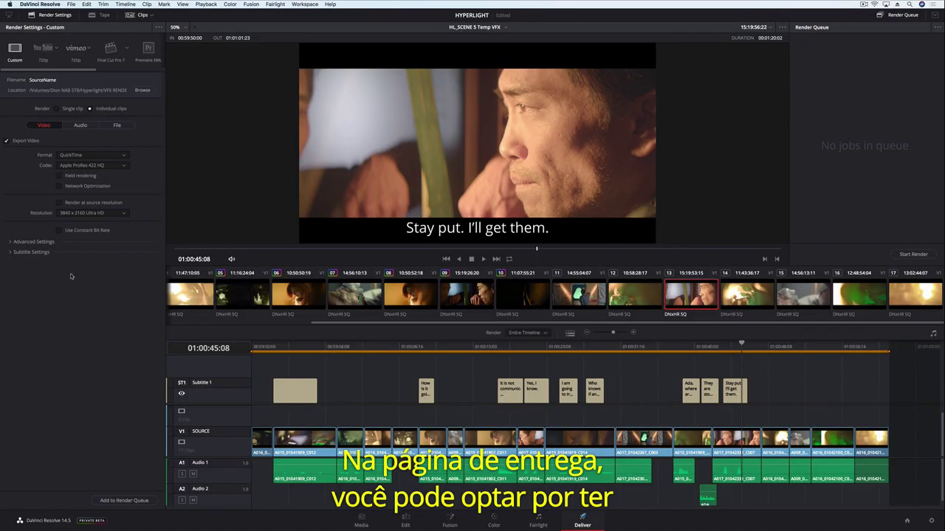
- Enable Export Subtitle under the Deliver page's Subtitle Settings and open the subtitle Format choices
left_click(9, 252)
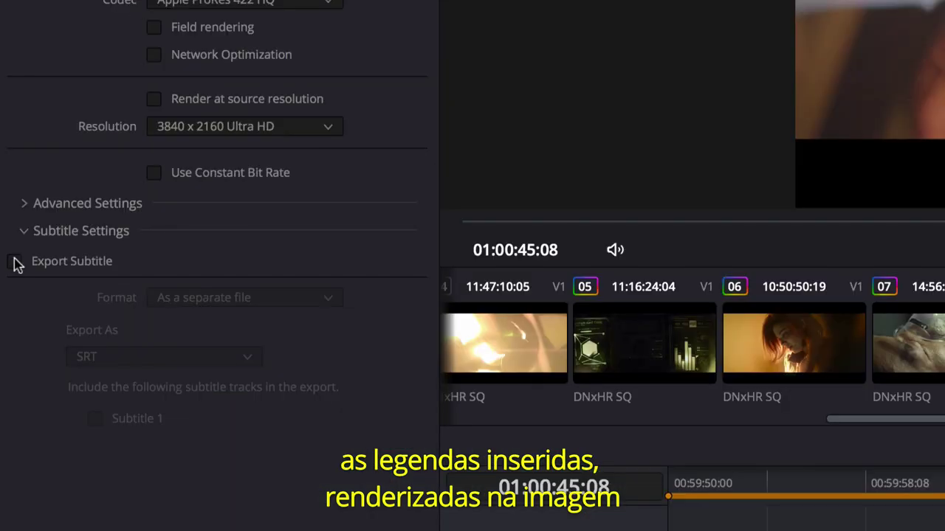
left_click(8, 263)
left_click(111, 278)
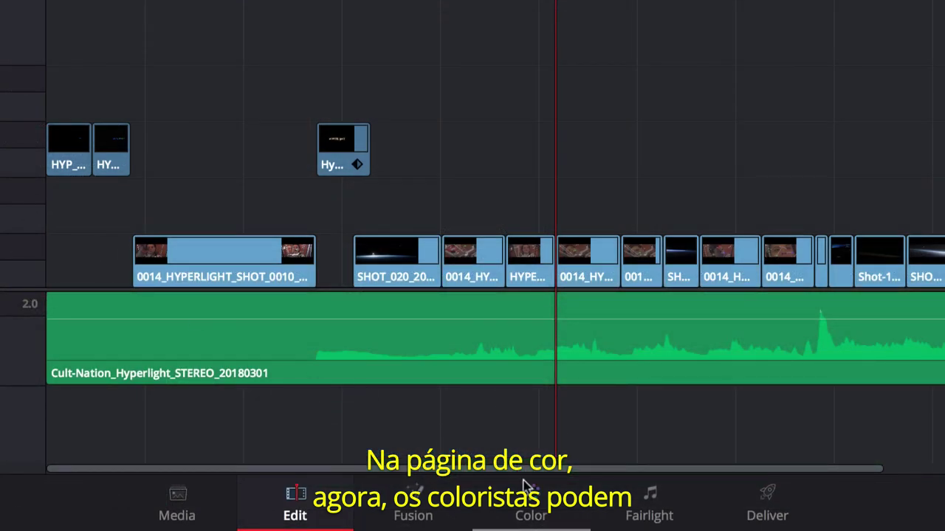
- On the Color page, browse the Gallery's timeline stills for Scenes 2, 3 and 4
left_click(526, 488)
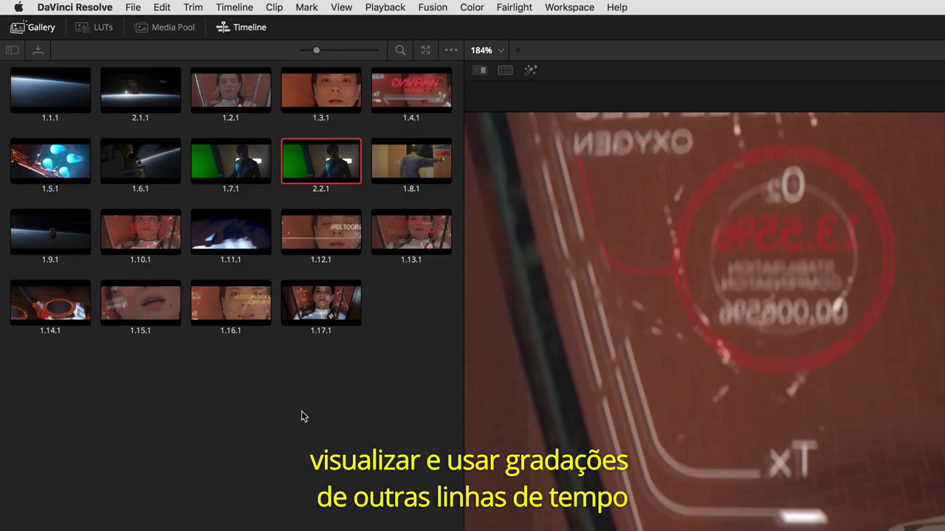
left_click(12, 50)
left_click(43, 117)
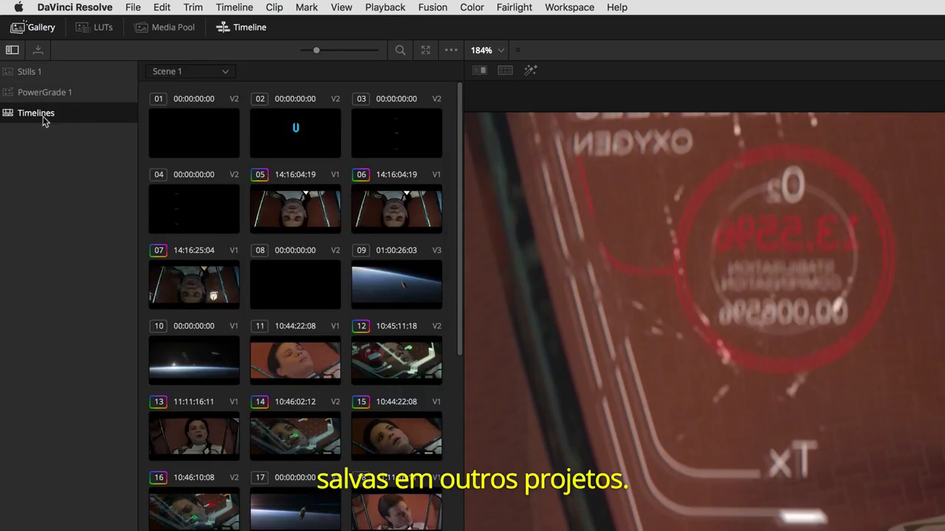
left_click(221, 71)
left_click(199, 123)
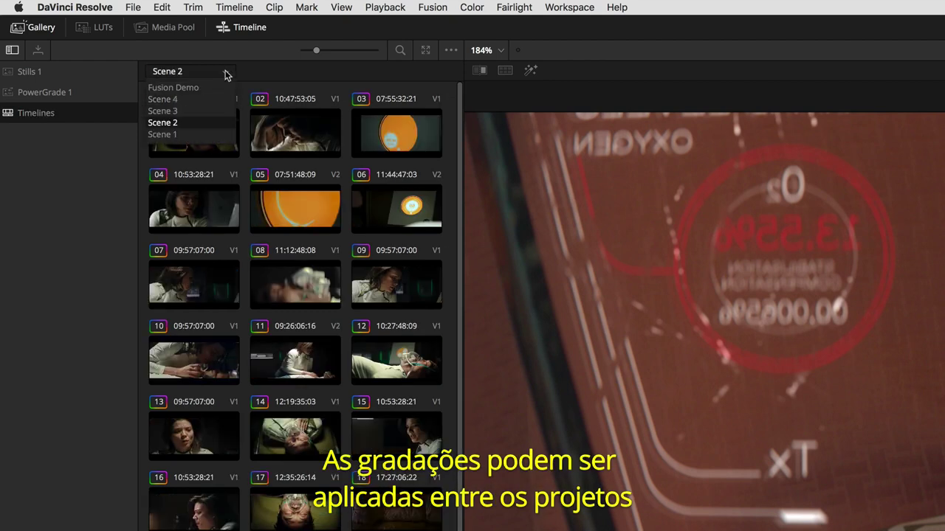
left_click(189, 111)
left_click(224, 73)
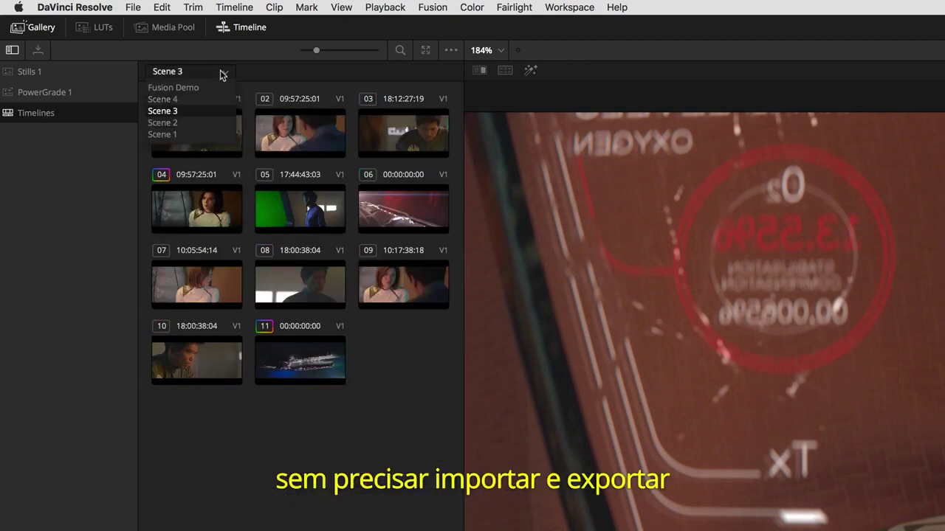
left_click(168, 99)
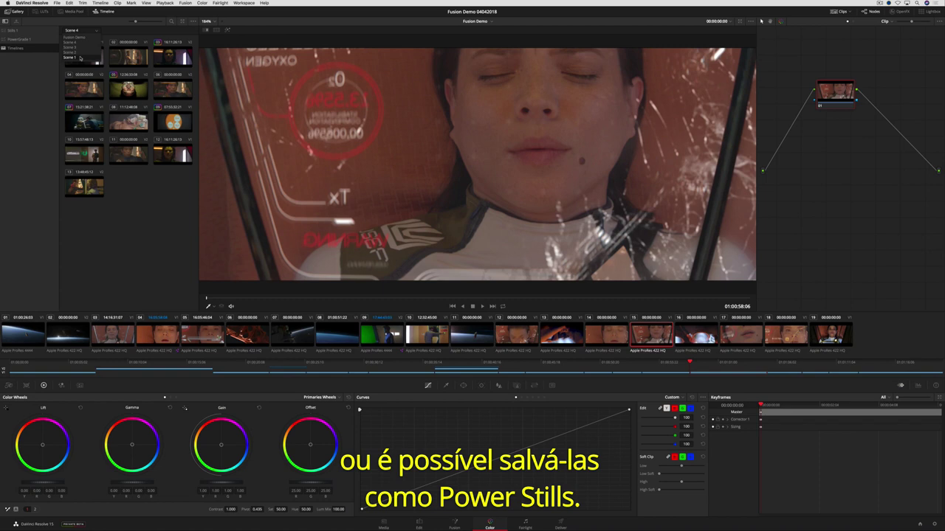
- Return to the Scene 1 stills and apply clip 15's grade to the current clip
left_click(81, 57)
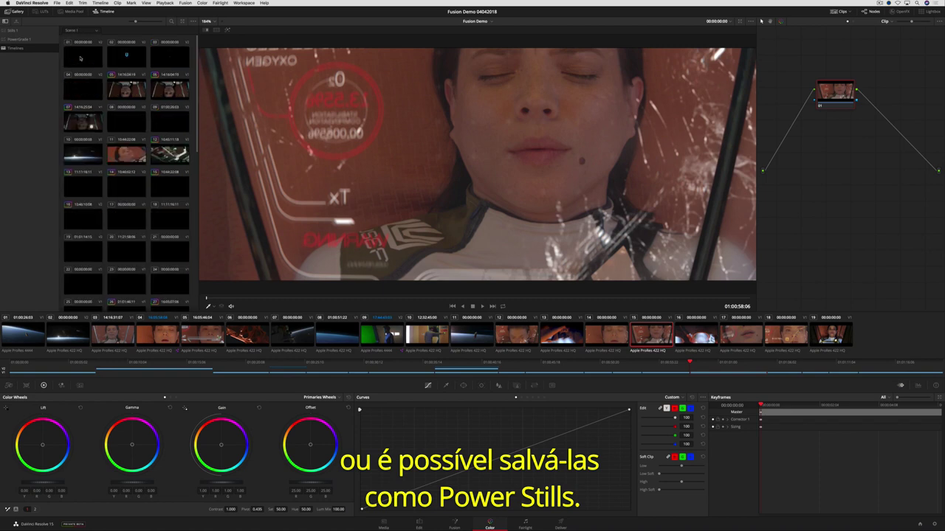
right_click(174, 188)
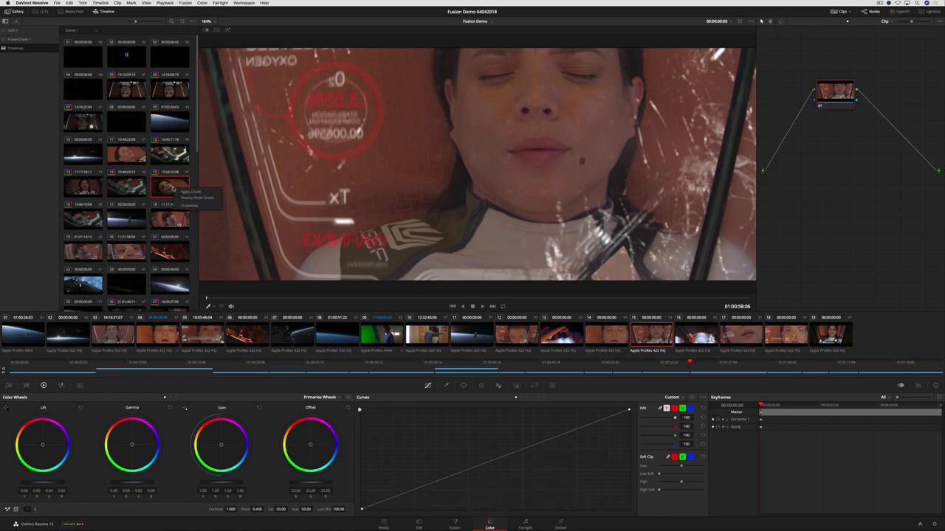
left_click(203, 193)
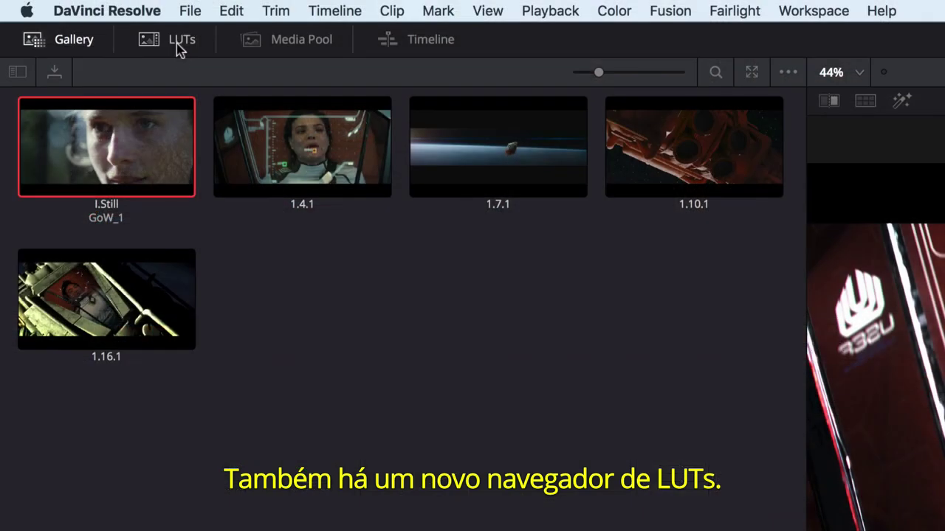
- Browse the VFX IO LUT folder, then drag the Shot-2-1 matte from MATTES into the node graph
left_click(65, 15)
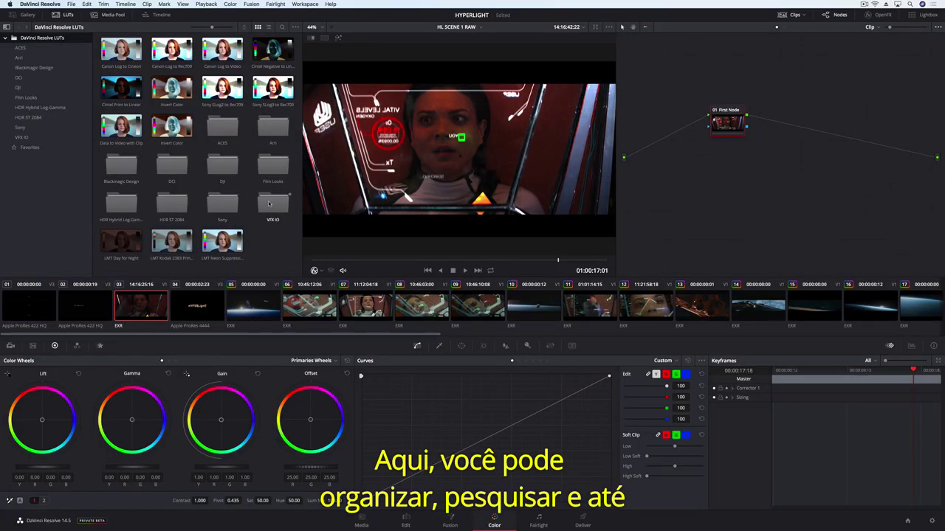
double_click(270, 204)
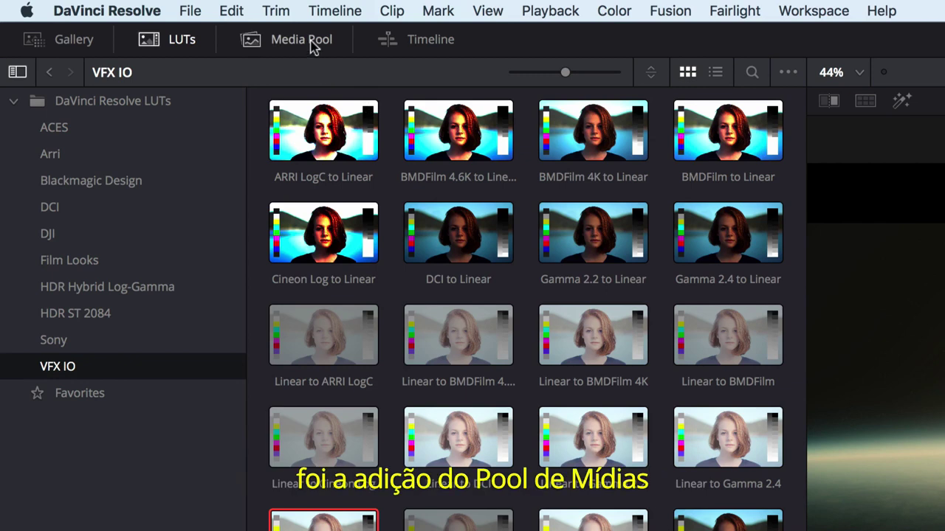
left_click(310, 43)
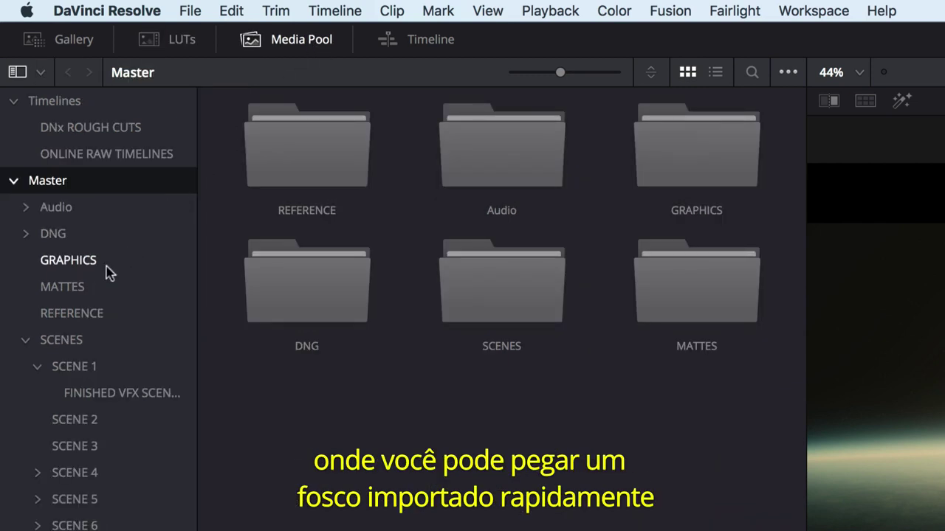
left_click(90, 287)
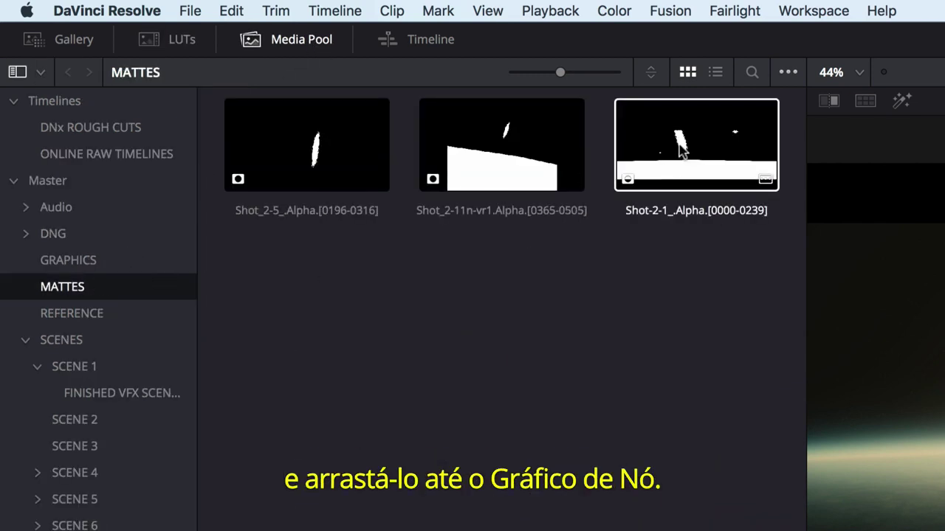
left_click_drag(687, 148, 798, 226)
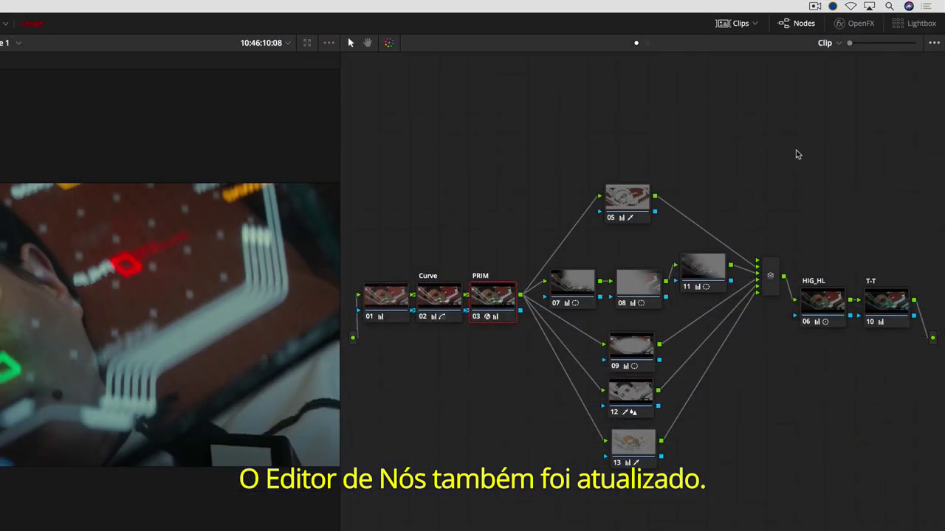
- Switch the node graph to flat view without thumbnails, then turn Show Thumbnails back on
left_click(934, 43)
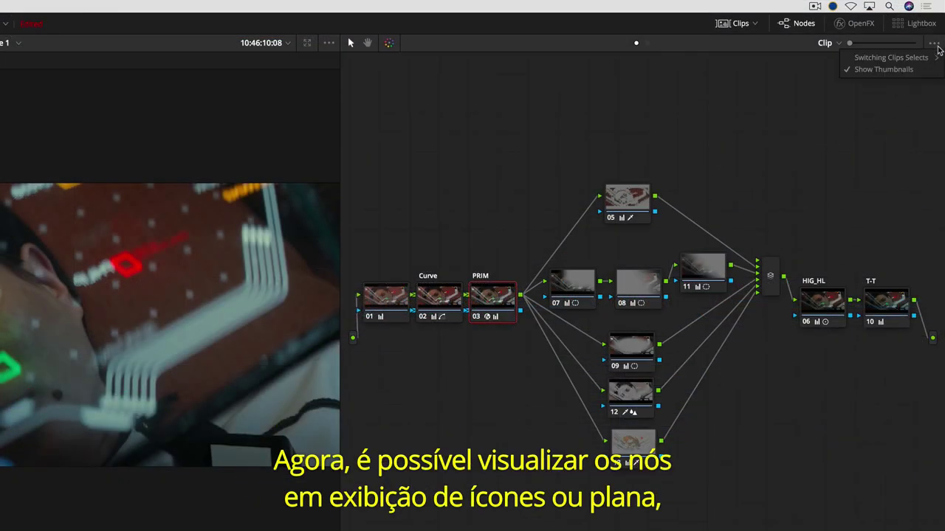
left_click(921, 69)
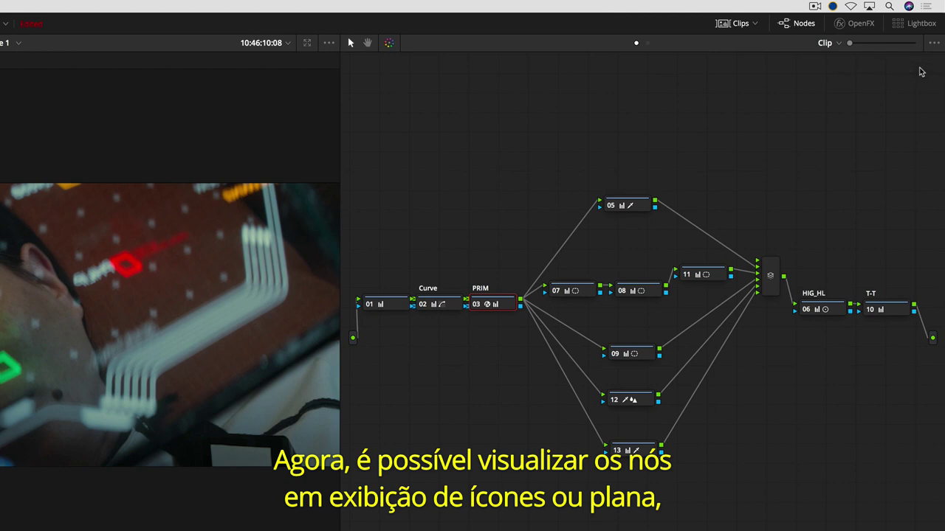
left_click(934, 43)
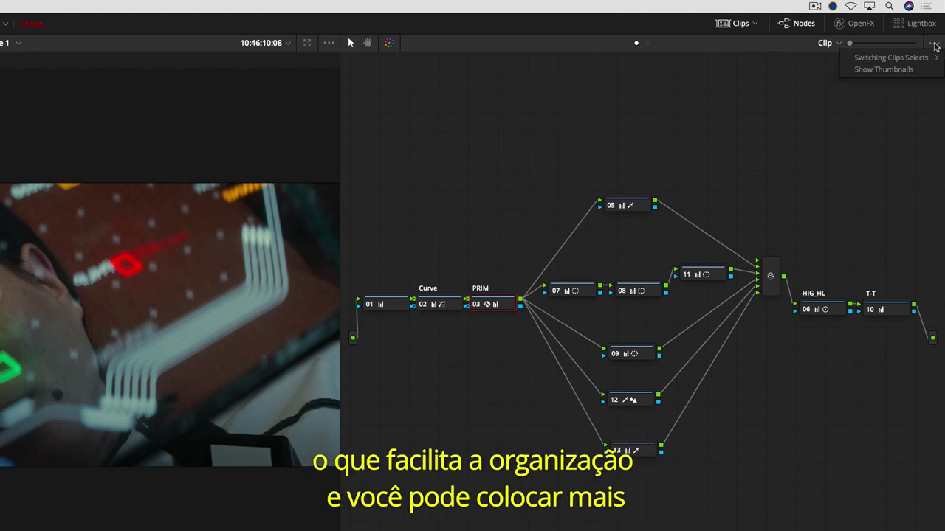
left_click(921, 69)
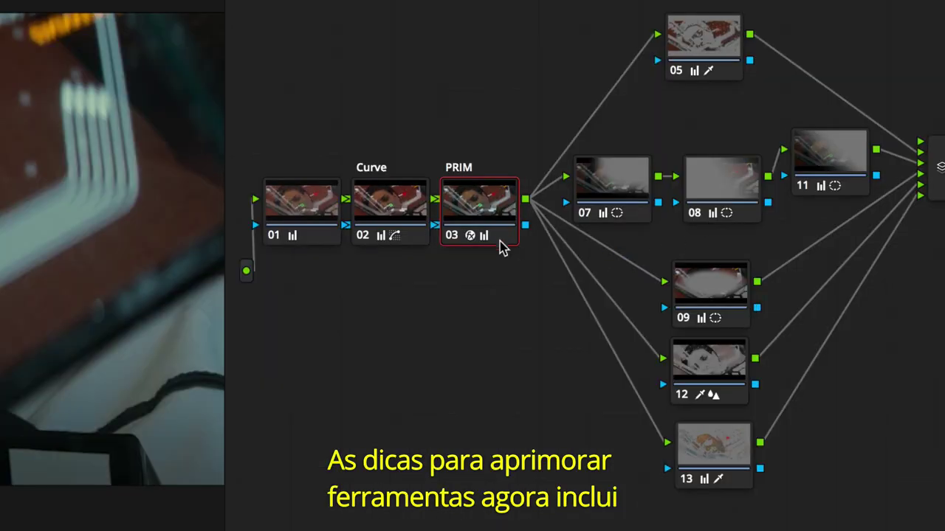
mouse_move(498, 243)
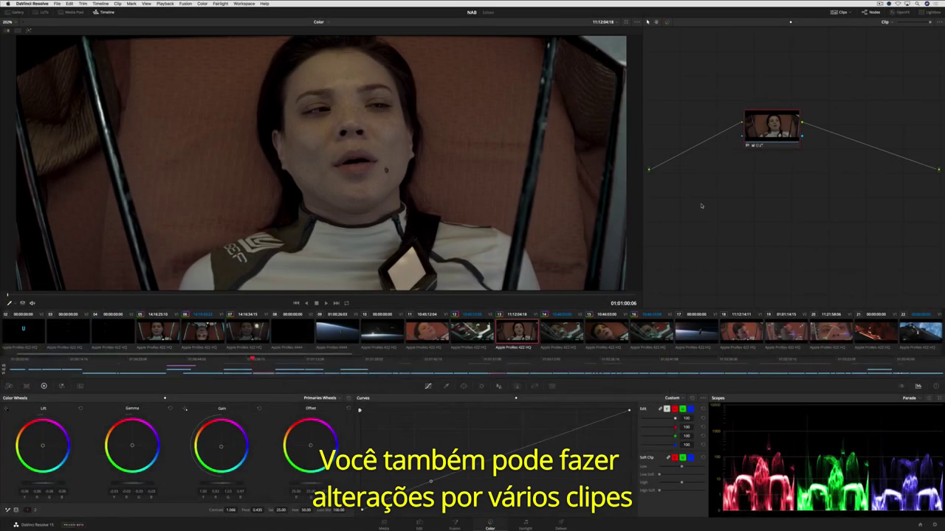
- Save clip 13's node 01 as a shared node labelled 'Primary Grade'
right_click(770, 121)
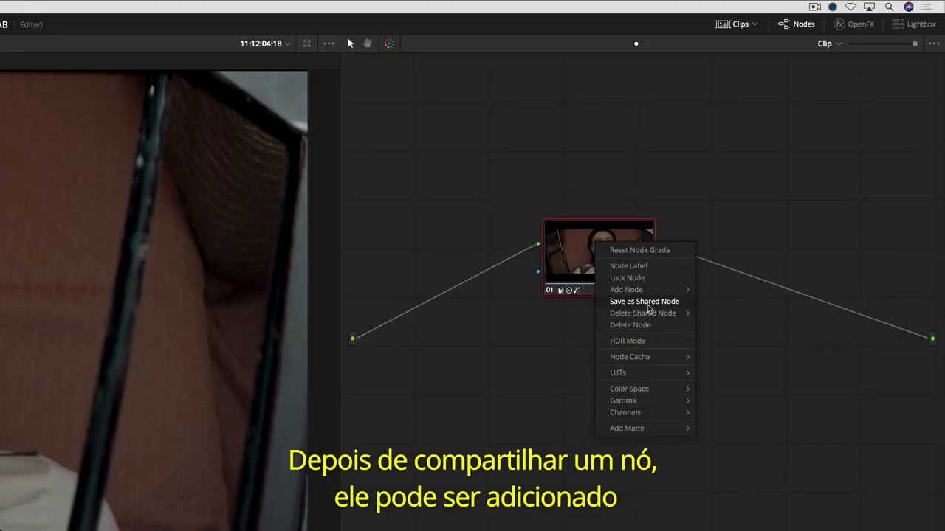
left_click(643, 302)
double_click(579, 213)
type("Primary Grade")
key("Return")
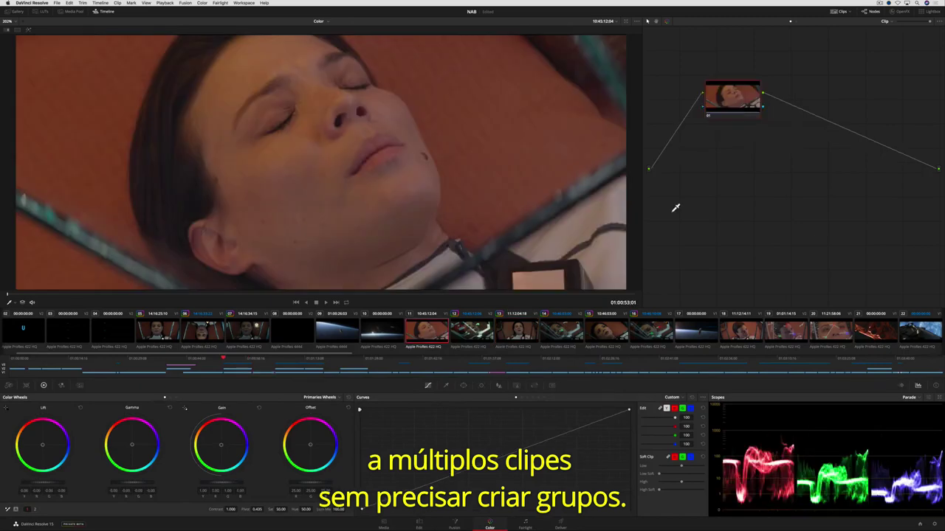
- Add the shared Primary Grade node to clip 11 and unlock it for editing
right_click(750, 107)
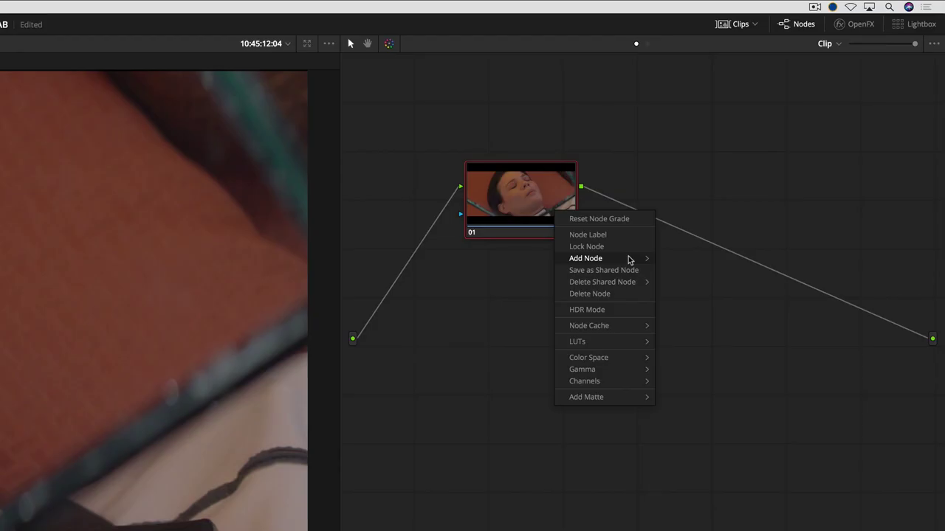
mouse_move(788, 130)
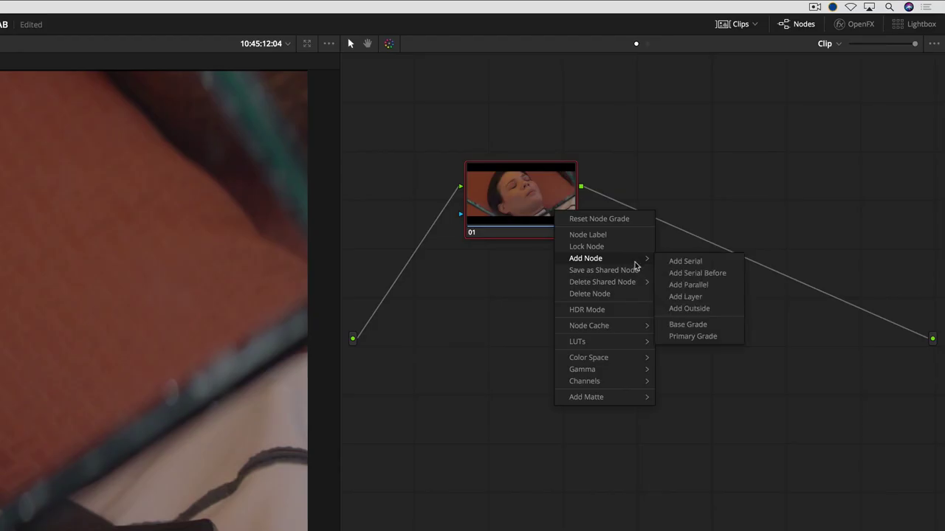
left_click(735, 343)
right_click(674, 190)
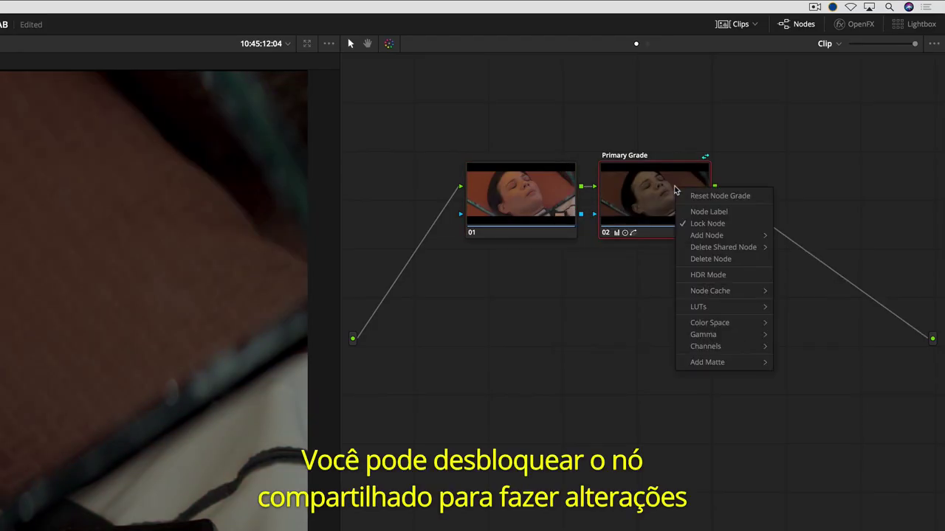
left_click(734, 224)
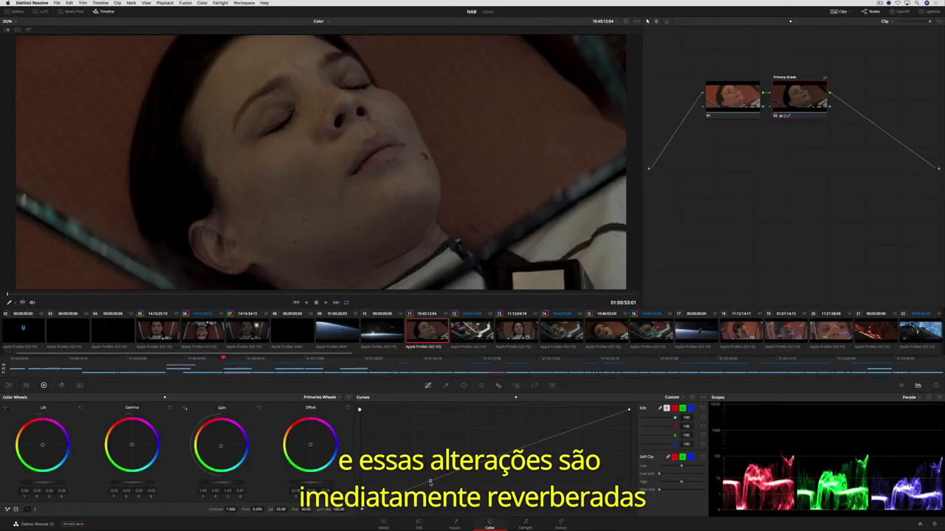
- Pull down the shared node's curve to darken it, checking the result on clips 13 and 11
left_click_drag(430, 481, 427, 473)
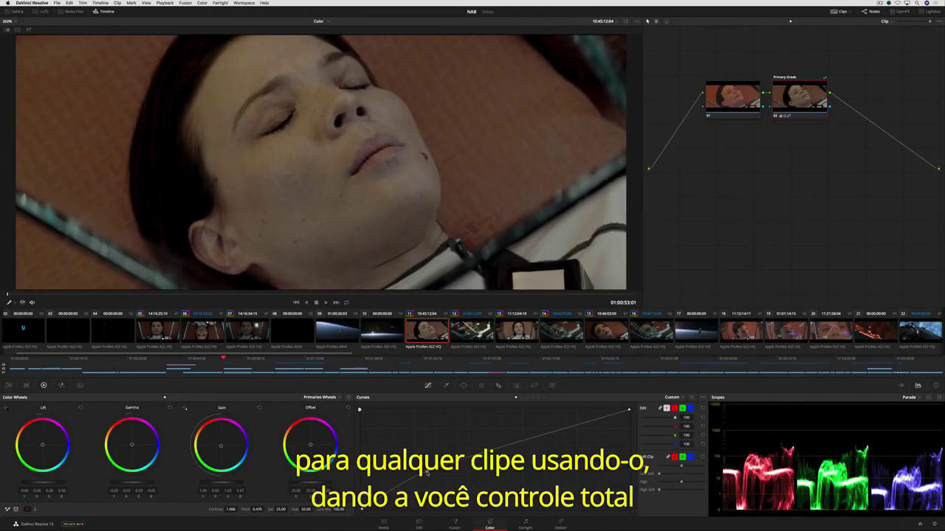
key("Down")
key("Down")
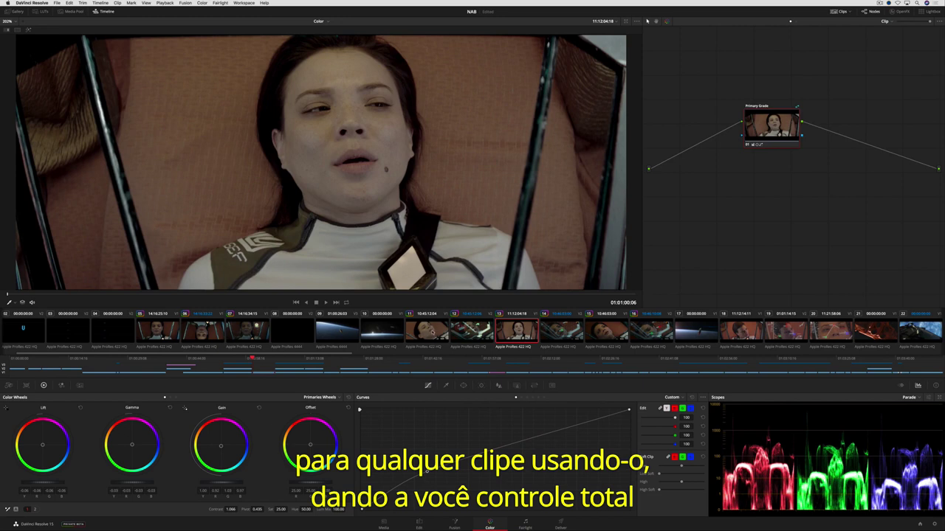
key("Up")
key("Up")
left_click_drag(427, 477, 430, 481)
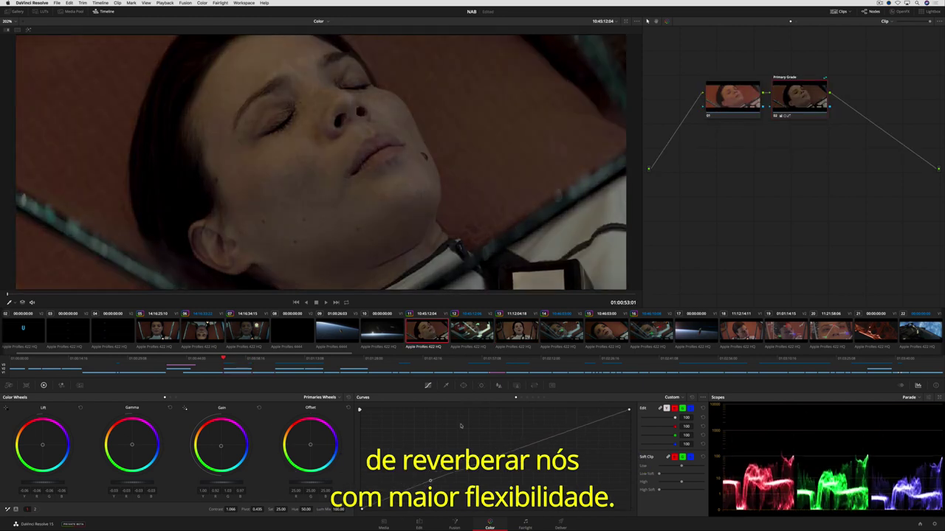
key("Down")
key("Down")
key("Up")
key("Up")
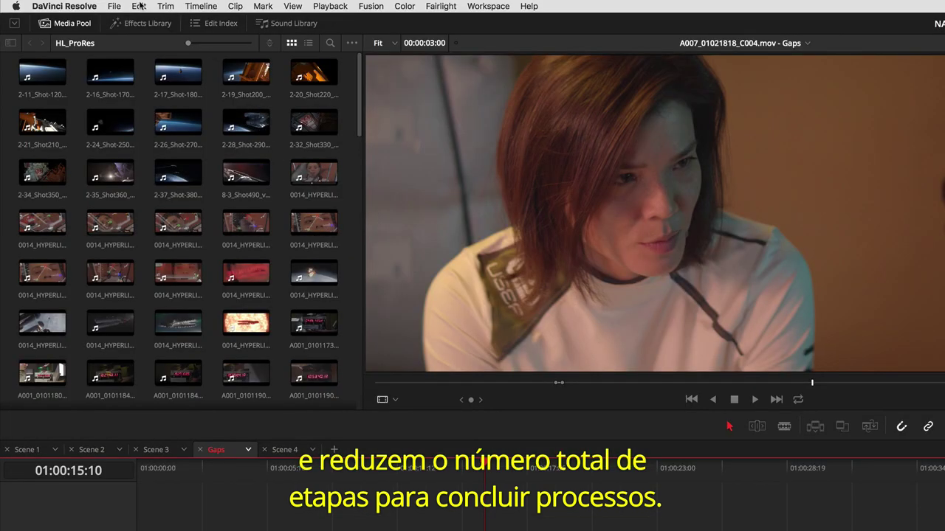
- Close every gap between clips in the Gaps timeline with Edit > Delete Gaps
left_click(70, 3)
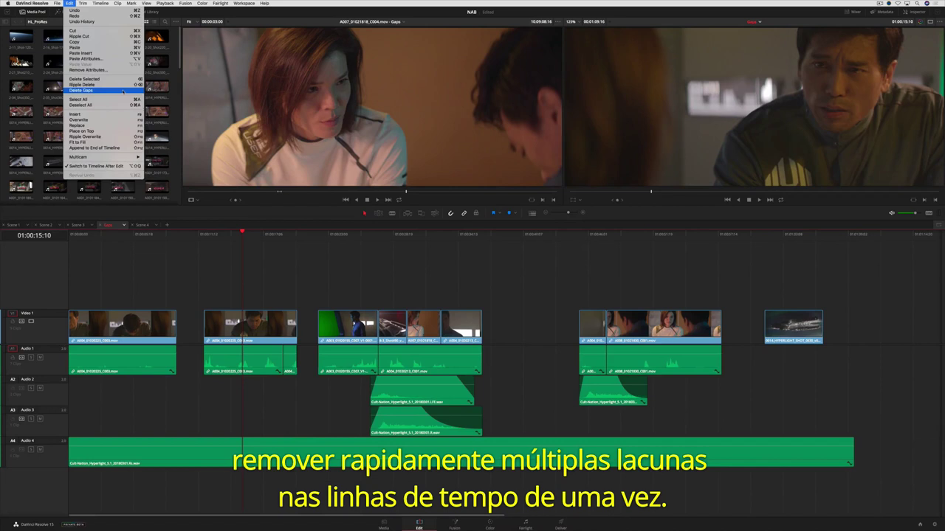
left_click(246, 180)
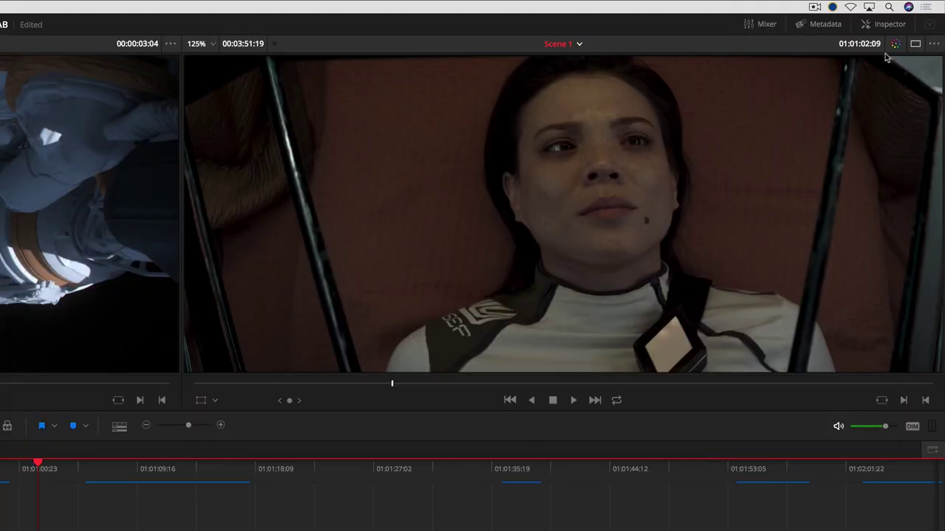
- Bypass the Scene 1 color grades, nudge the playhead back, and play the ungraded footage
left_click(898, 44)
left_click(898, 44)
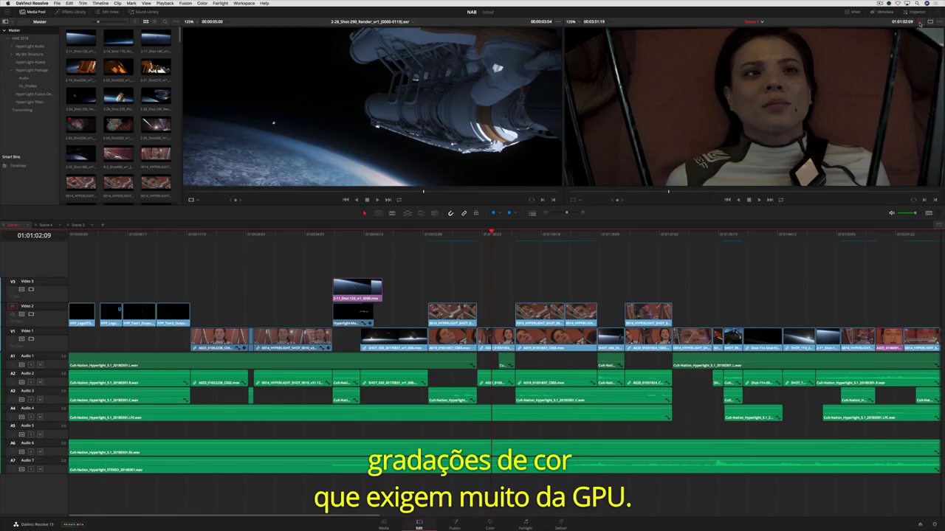
left_click(920, 23)
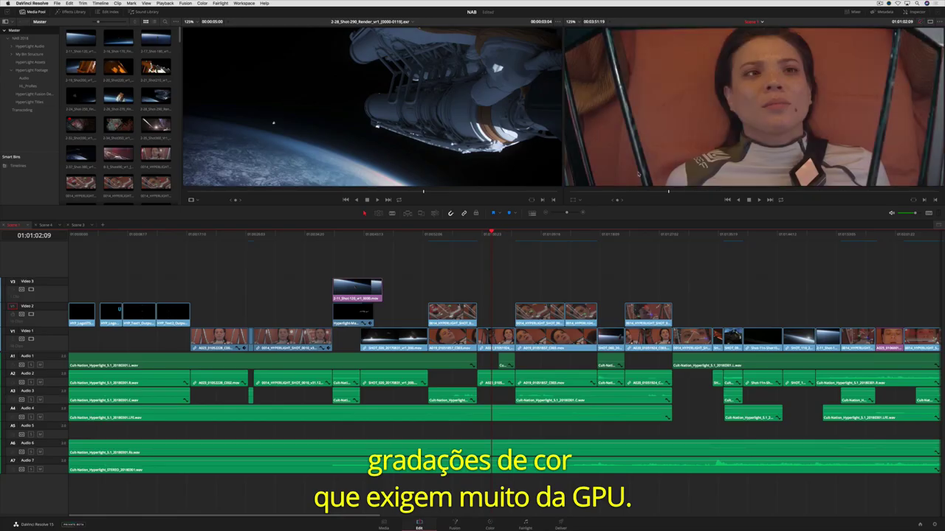
left_click(482, 243)
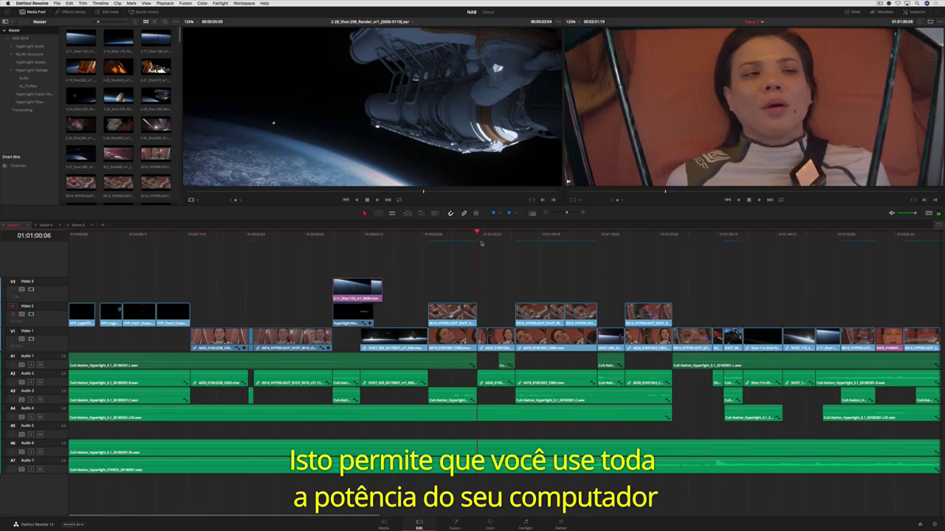
key("space")
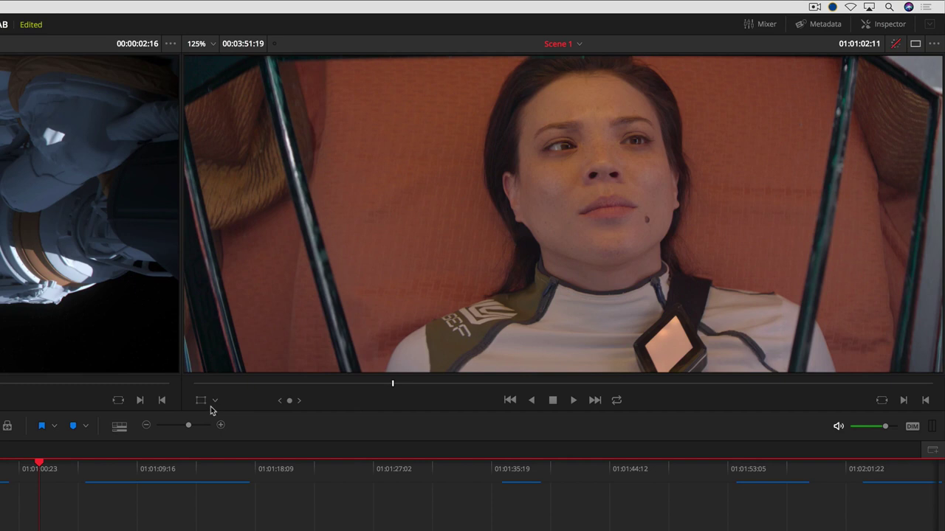
- Switch the viewer to Annotations and draw a yellow freehand loop around the woman's face
left_click(214, 401)
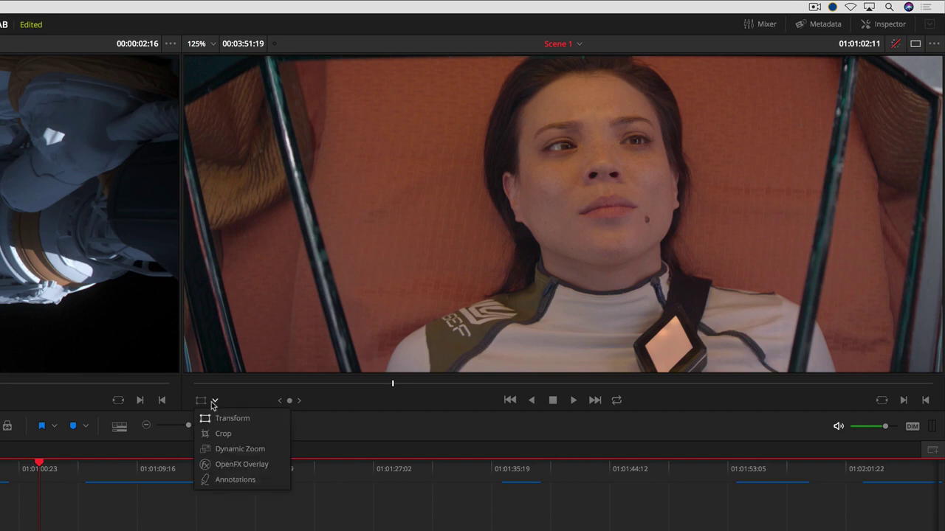
left_click(274, 481)
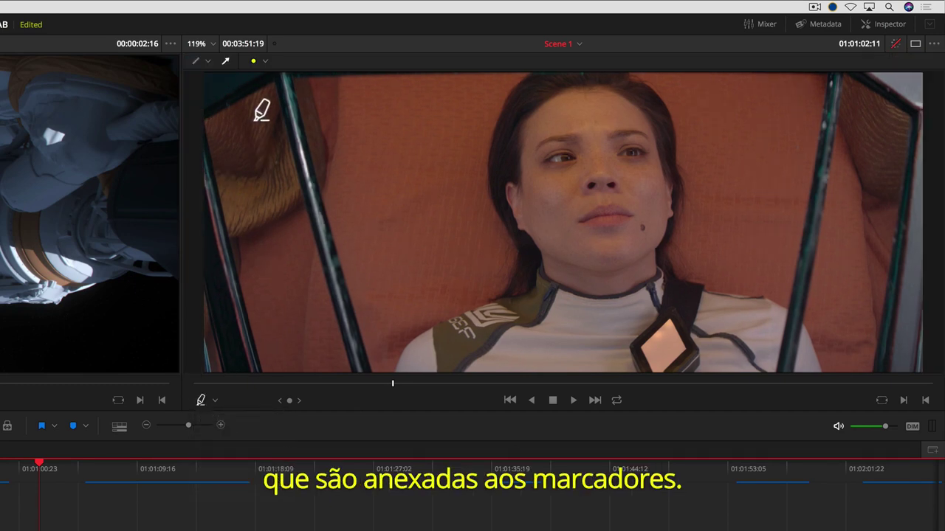
left_click(196, 62)
left_click_drag(548, 83, 567, 88)
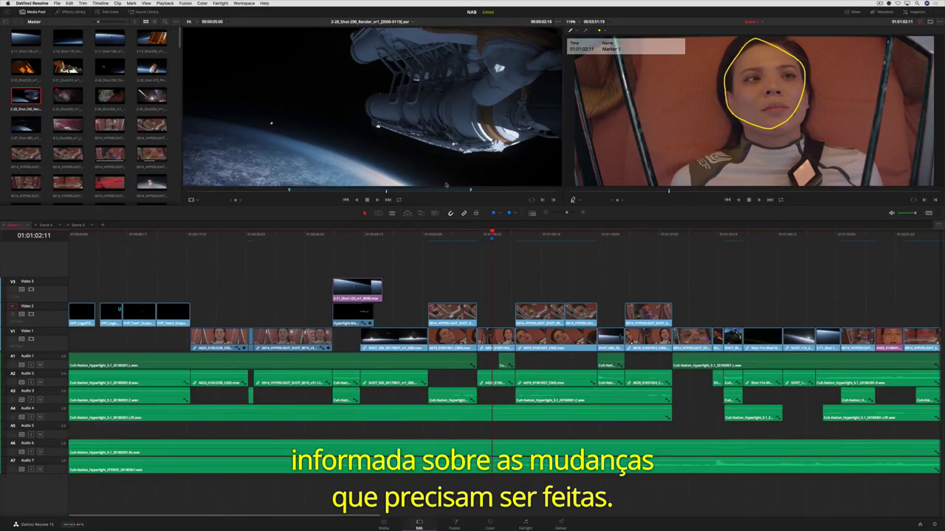
- Convert the source clip's duration marker into matching In and Out points
right_click(442, 192)
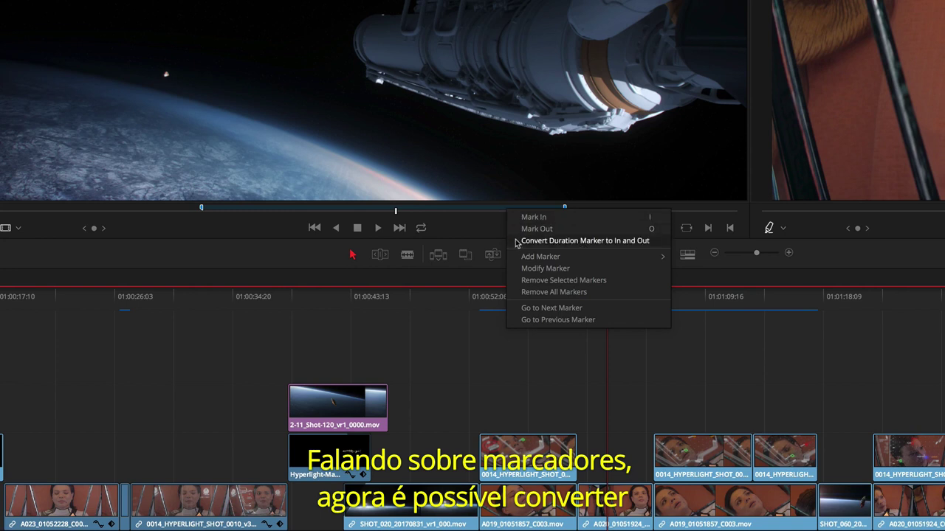
left_click(516, 241)
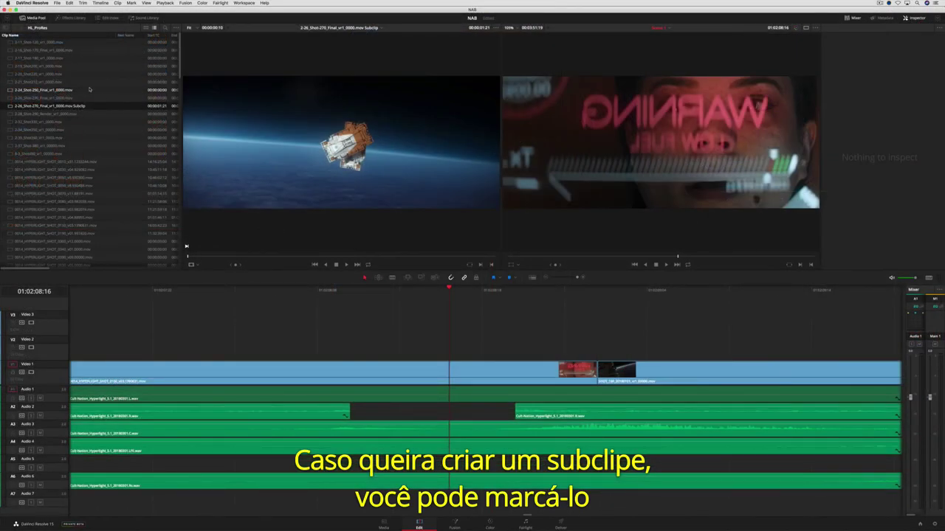
- Place the 2-26_Shot-270 subclip on V2/A2 and load it into the source viewer
left_click_drag(44, 106, 353, 347)
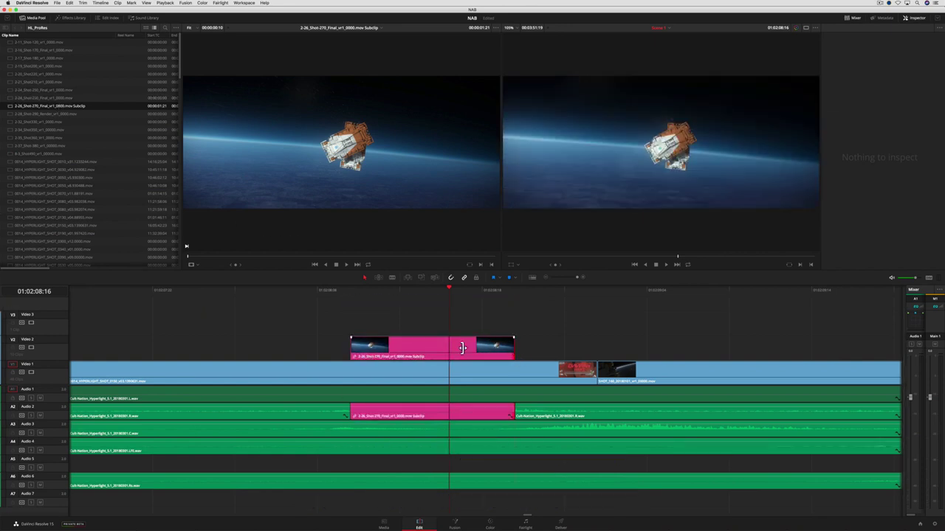
double_click(398, 344)
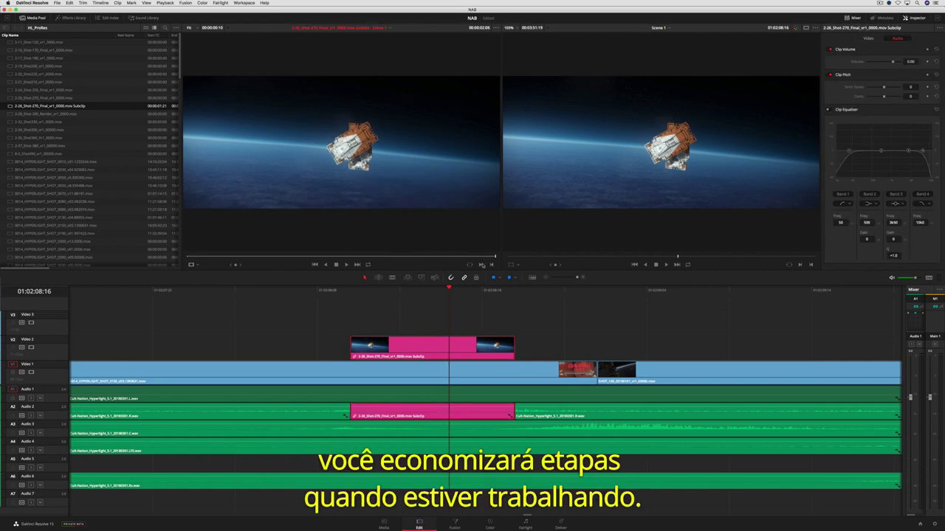
left_click_drag(493, 256, 206, 254)
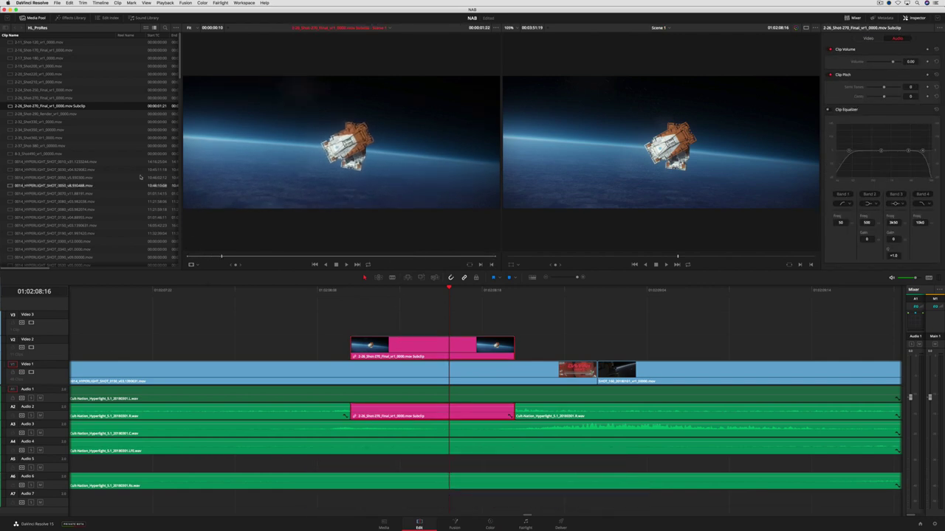
- Set the subclip end to 00:00:03:0 and drag its edge past the original end
right_click(86, 107)
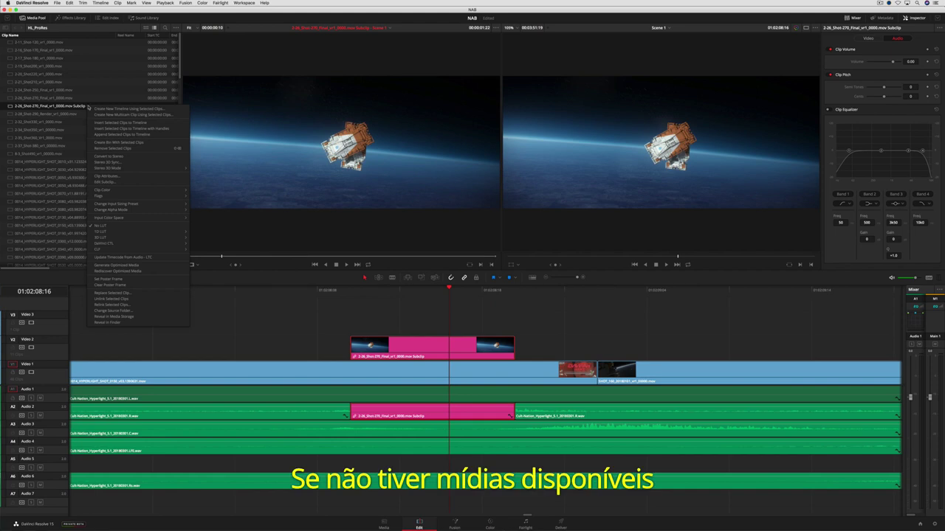
left_click(146, 182)
left_click(465, 268)
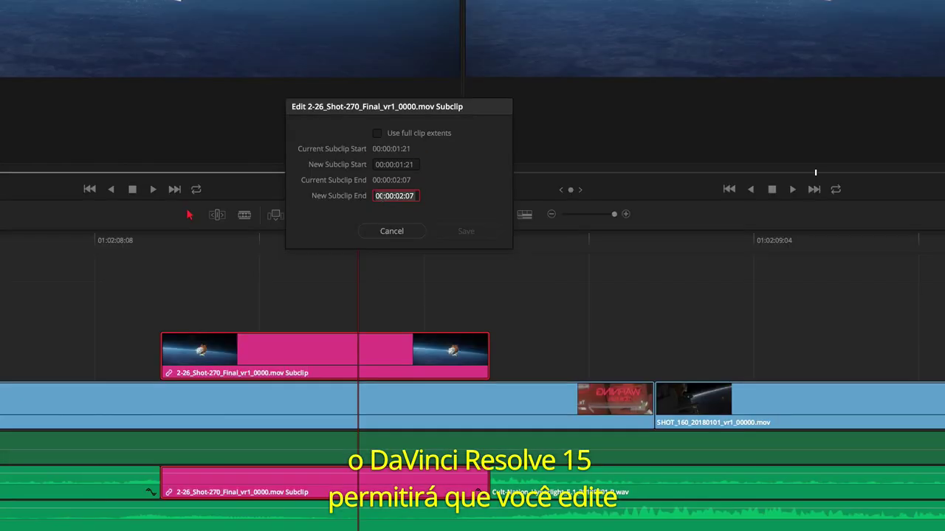
type("00:00:03:0")
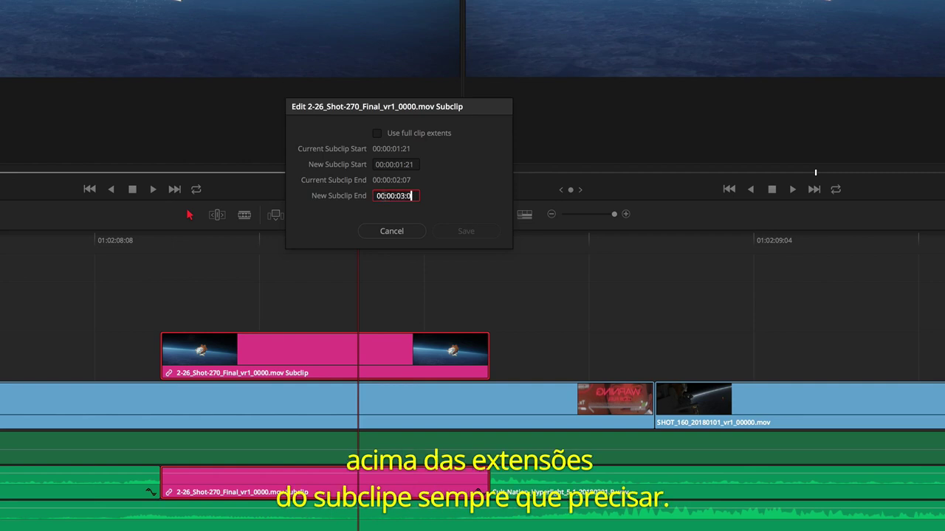
key("Return")
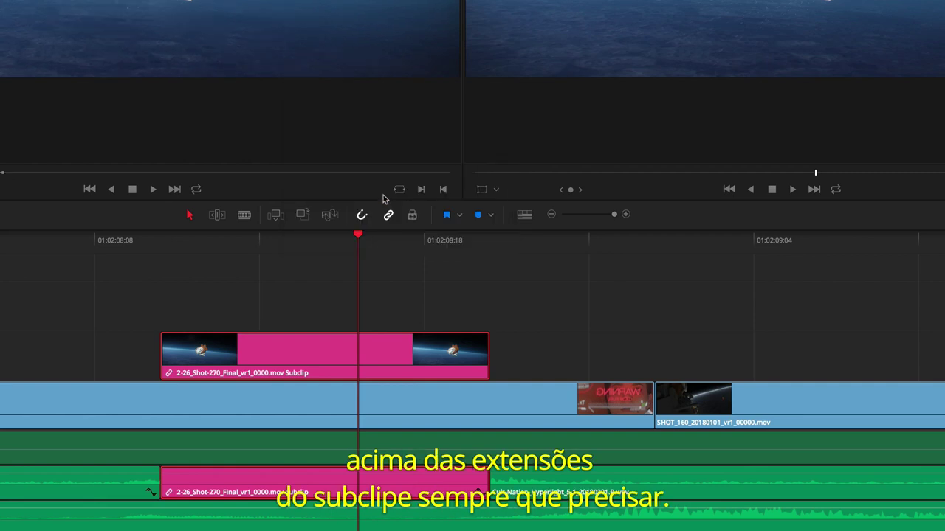
mouse_move(488, 347)
left_mouse_down()
mouse_move(934, 360)
mouse_move(569, 342)
left_mouse_up()
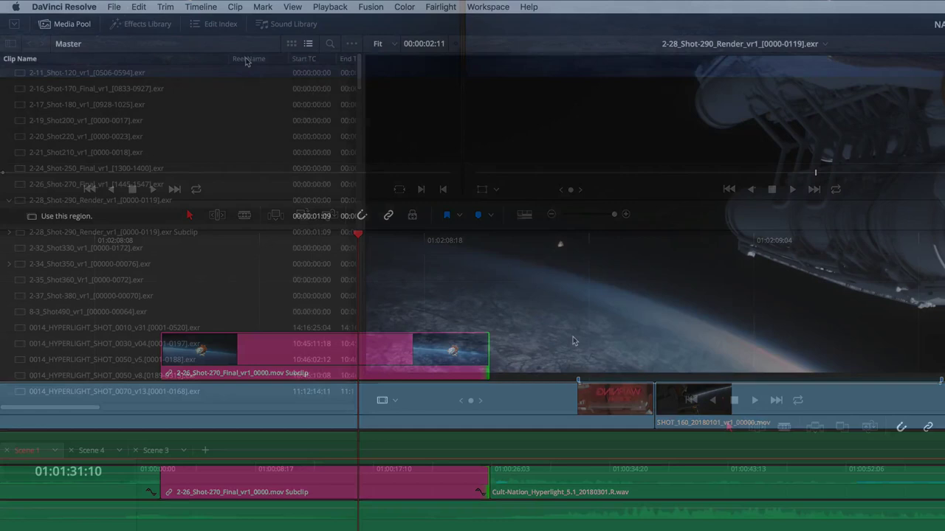
- Rename the 2-11_Shot-120 clip in the Media Pool to 'My Shot'
right_click(245, 62)
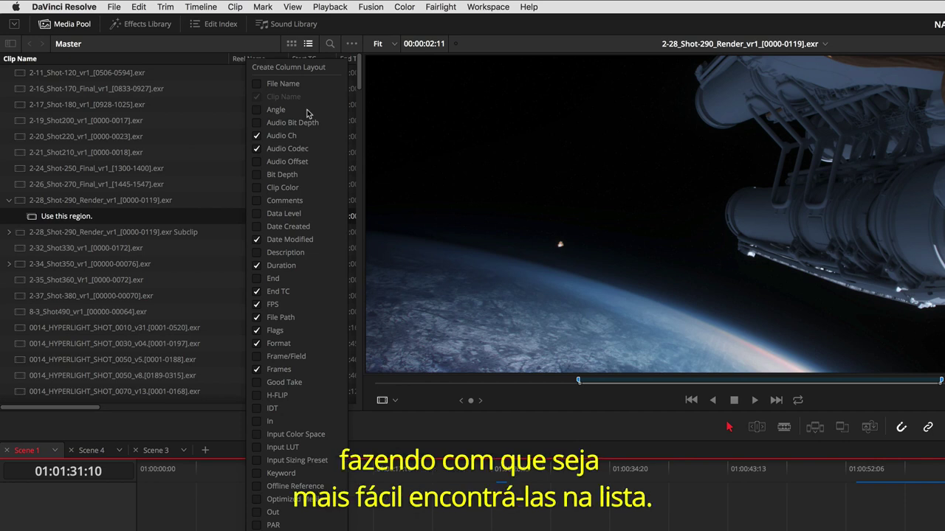
left_click(209, 118)
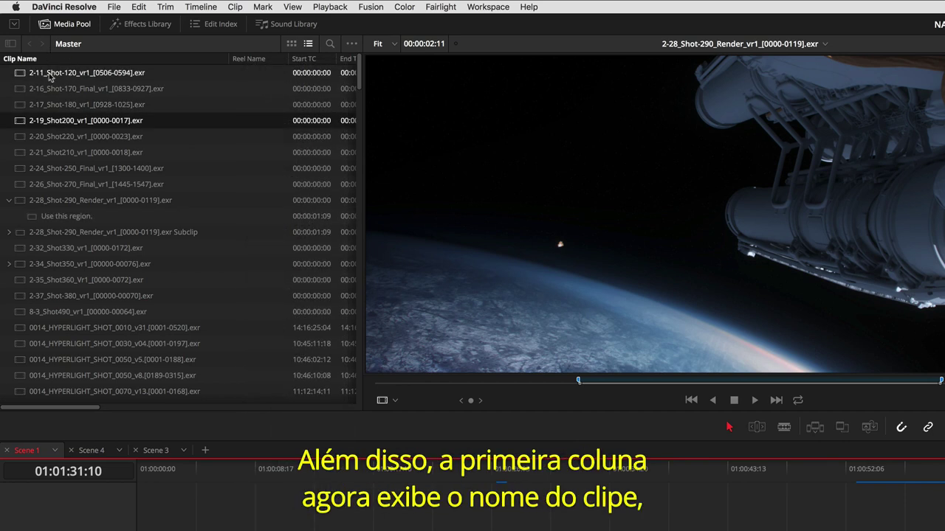
left_click(49, 74)
left_click(49, 74)
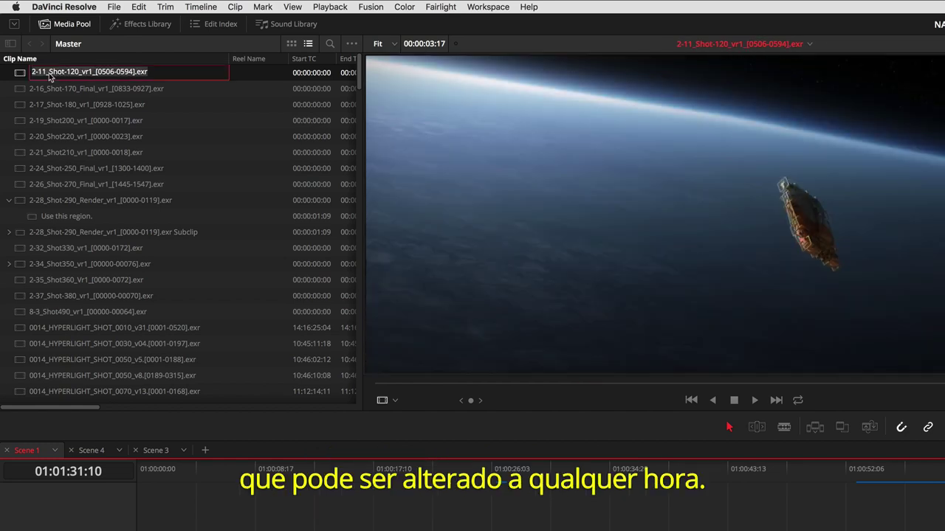
type("My Shot")
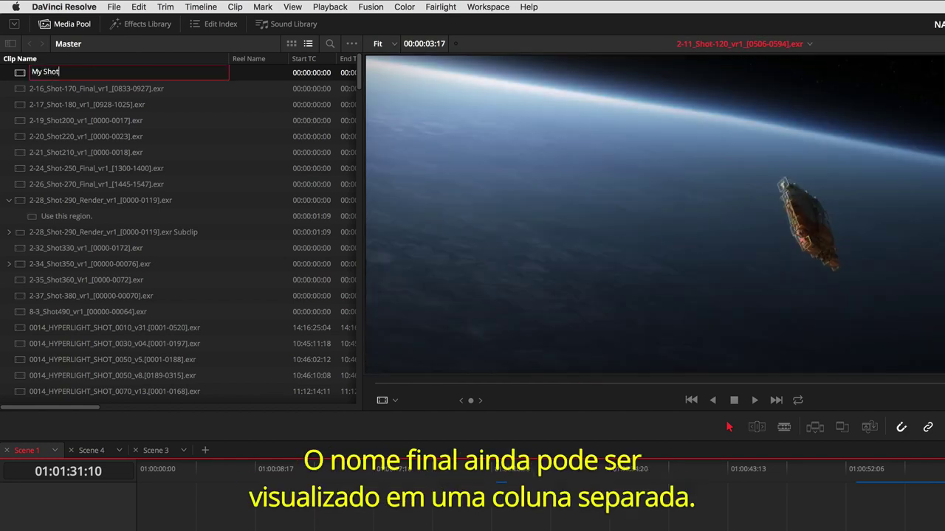
key("Return")
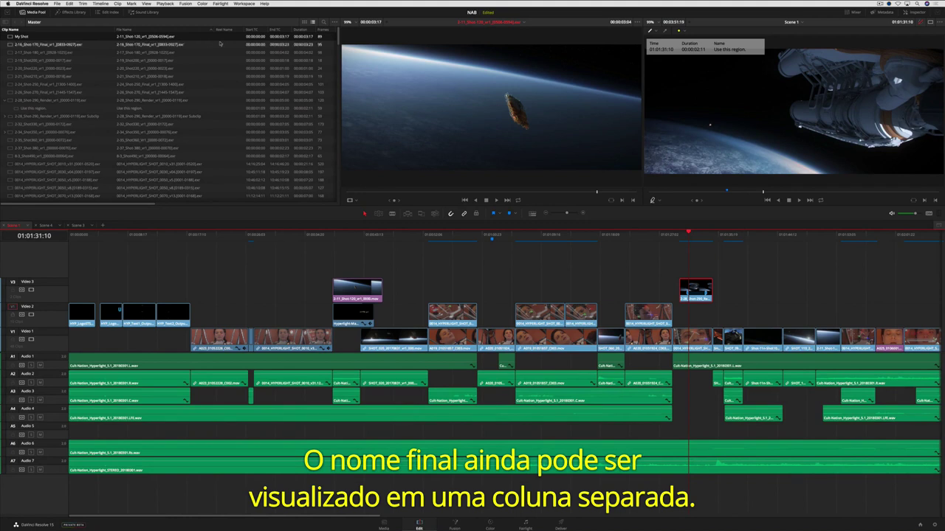
- Expand the Media Pool to full height as a single pane of enlarged thumbnails
left_click(334, 23)
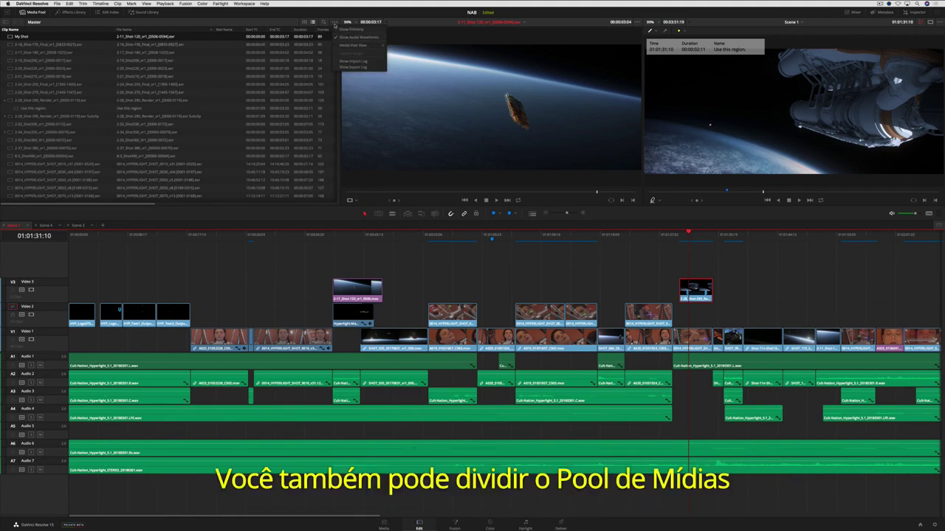
mouse_move(359, 45)
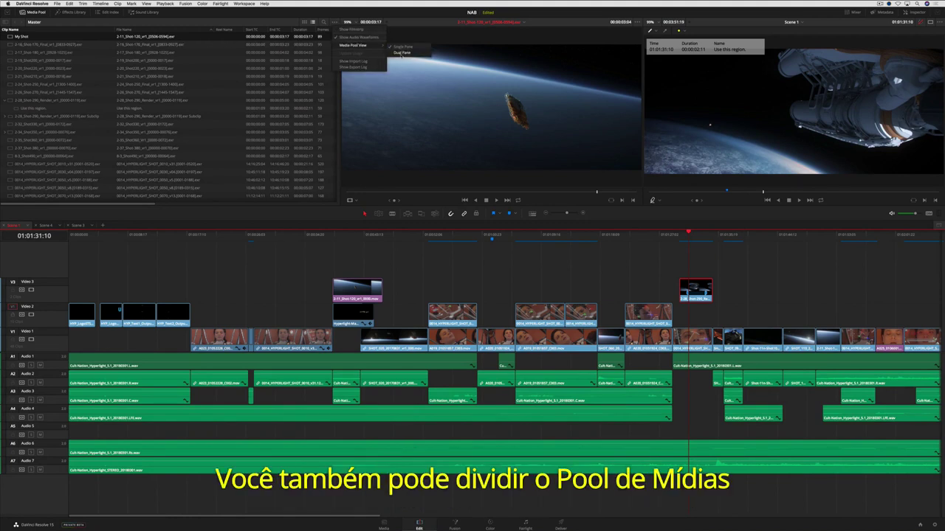
left_click(401, 53)
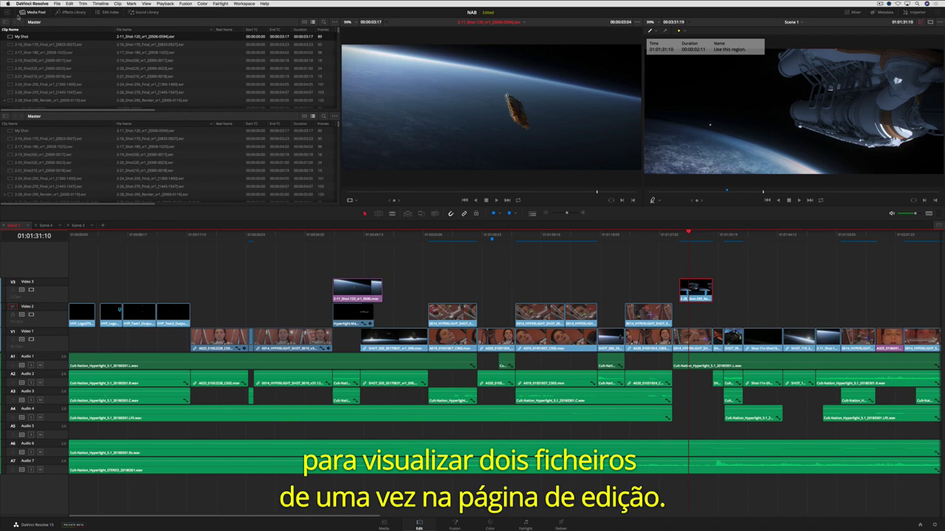
left_click(7, 14)
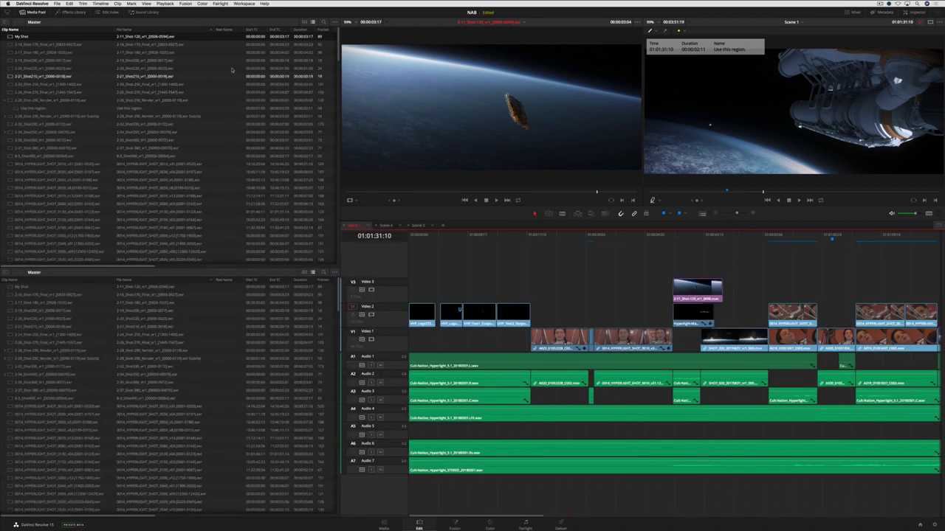
left_click(304, 22)
left_click(334, 22)
left_click(401, 53)
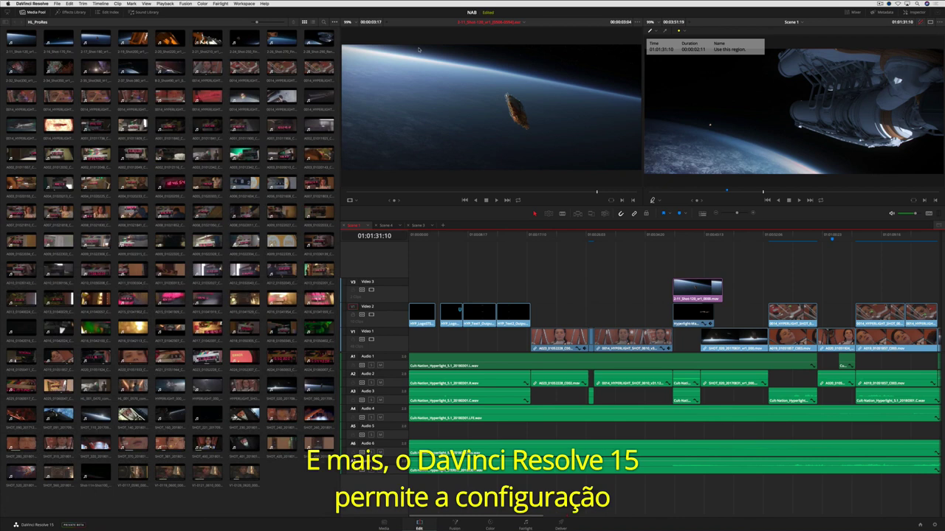
left_click_drag(257, 22, 281, 24)
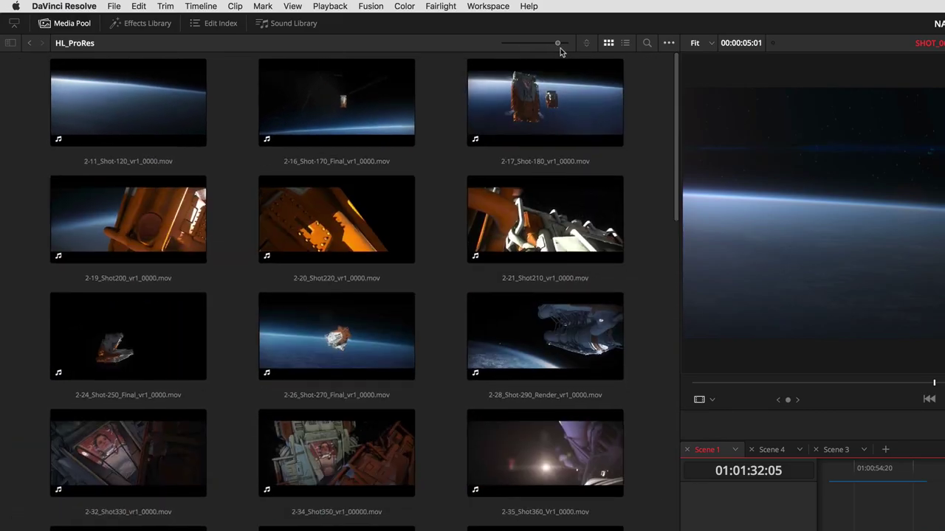
- Show the Temp music and Ada voice test bins together and preview Airy Drone SFX_6.wav
left_click_drag(560, 48, 574, 49)
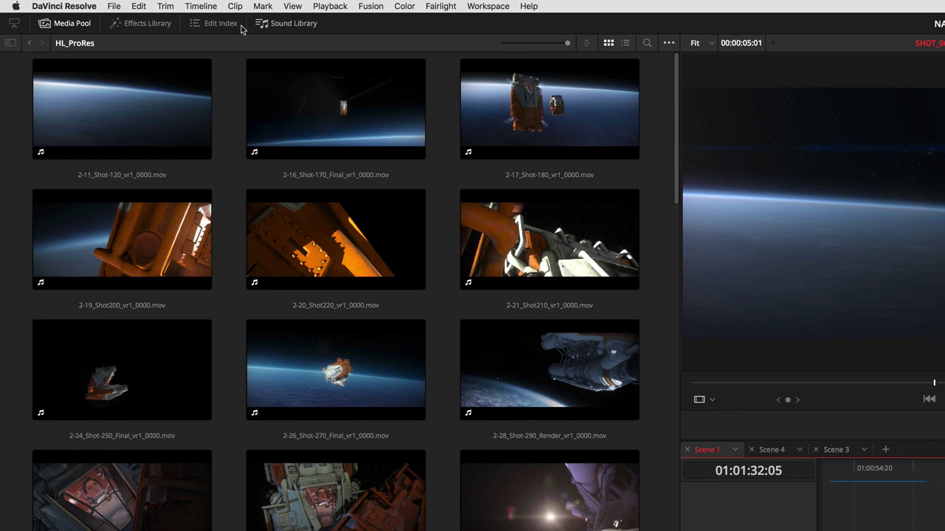
left_click(9, 43)
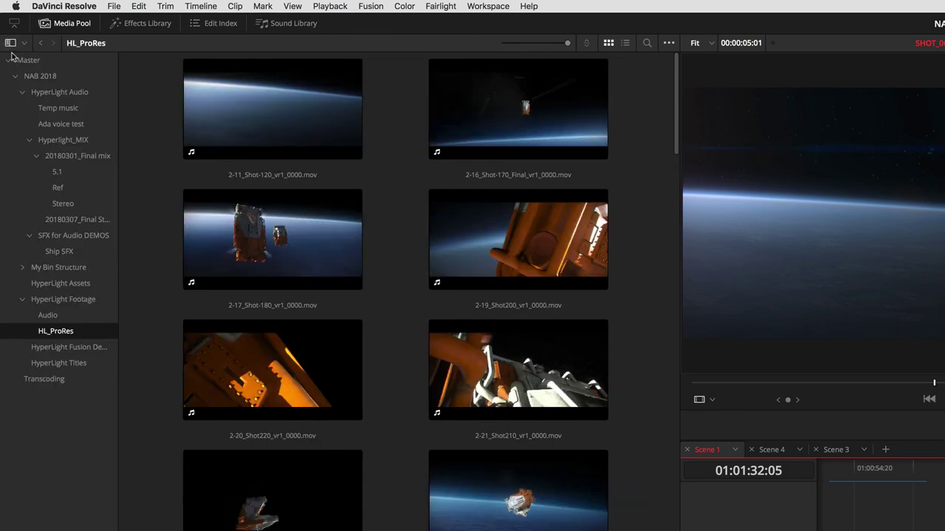
left_click(54, 94)
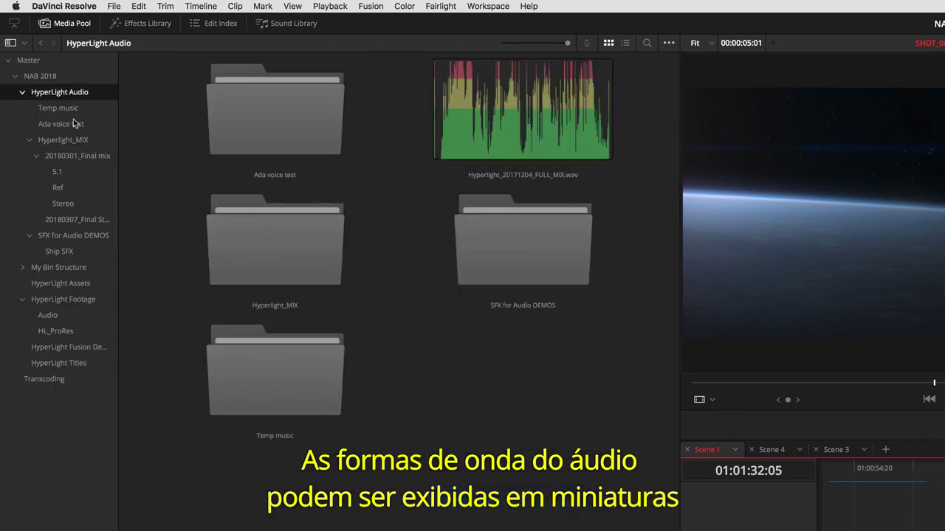
left_click(76, 123, "shift")
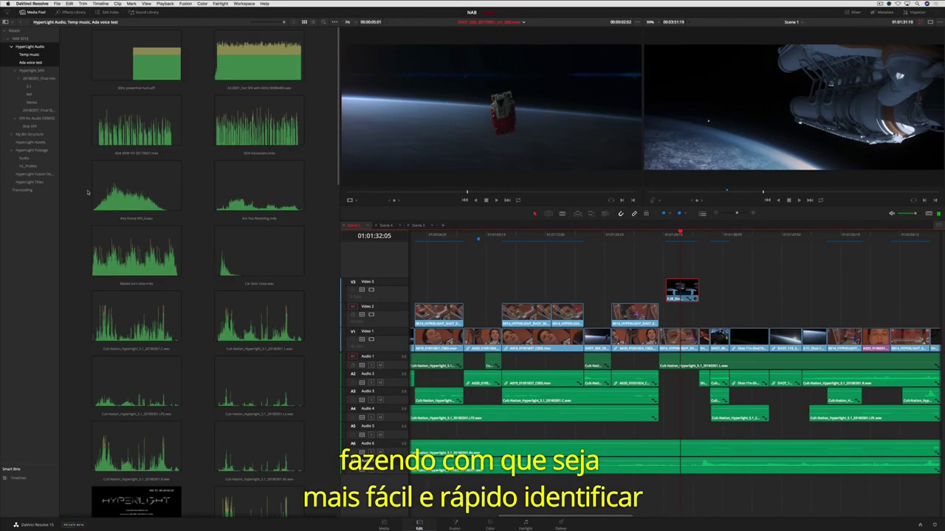
left_click(109, 197)
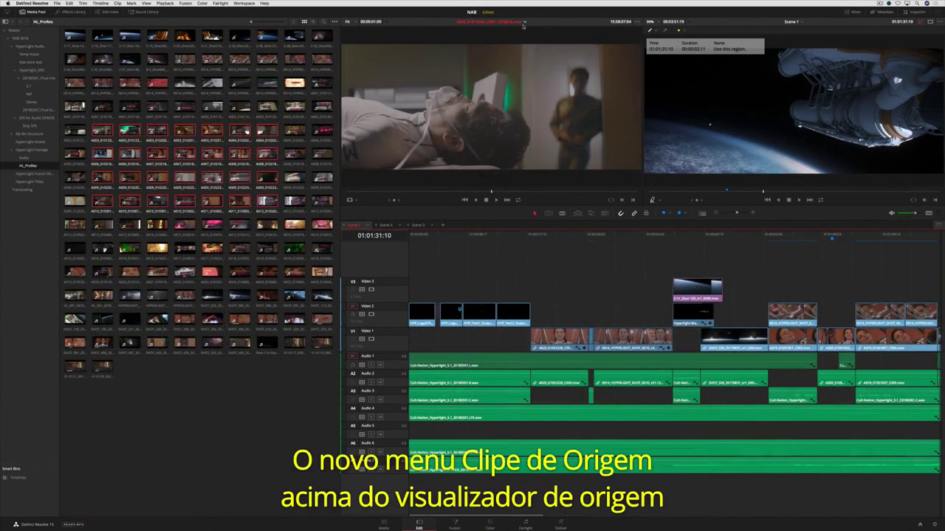
- Load A003_01020010_C005 and another recent clip into the source viewer
left_click(524, 21)
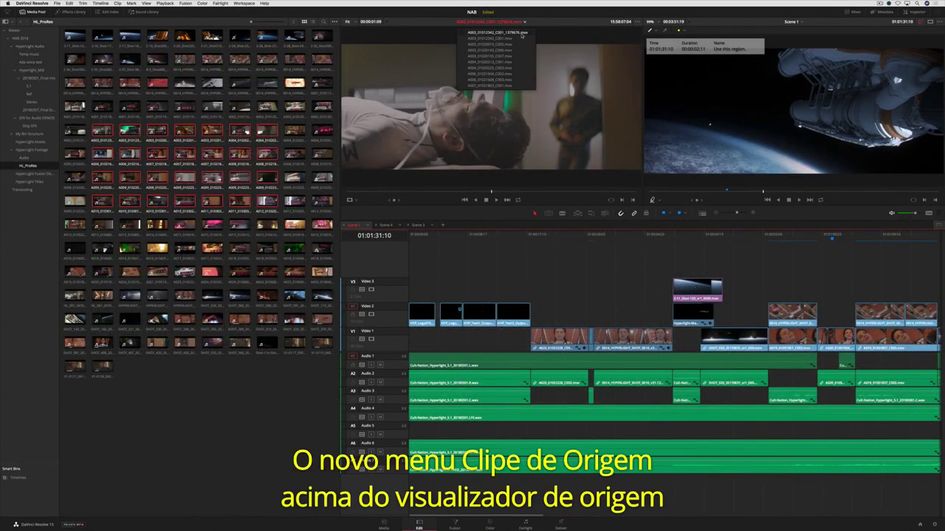
left_click(502, 43)
left_click(520, 23)
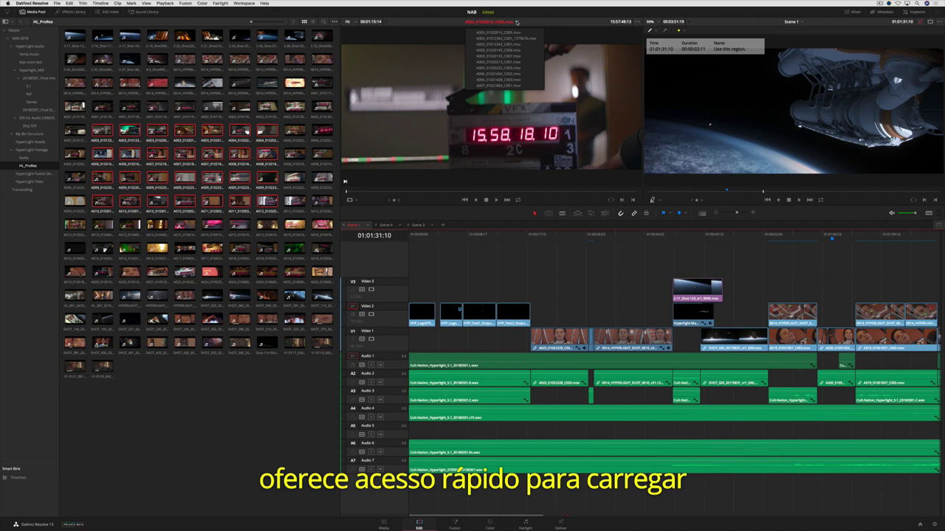
left_click(516, 68)
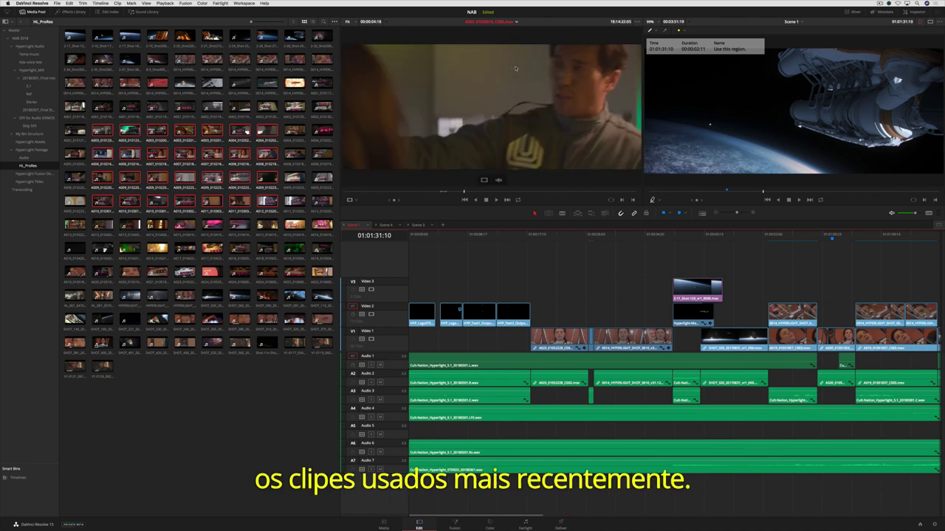
- Open a floating timecode window and enlarge it over the Media Pool
left_click(244, 3)
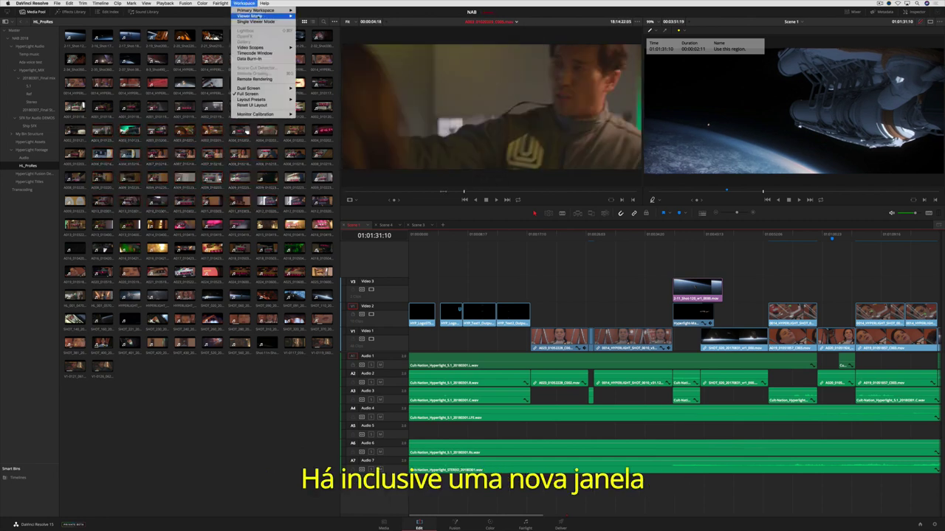
left_click(255, 52)
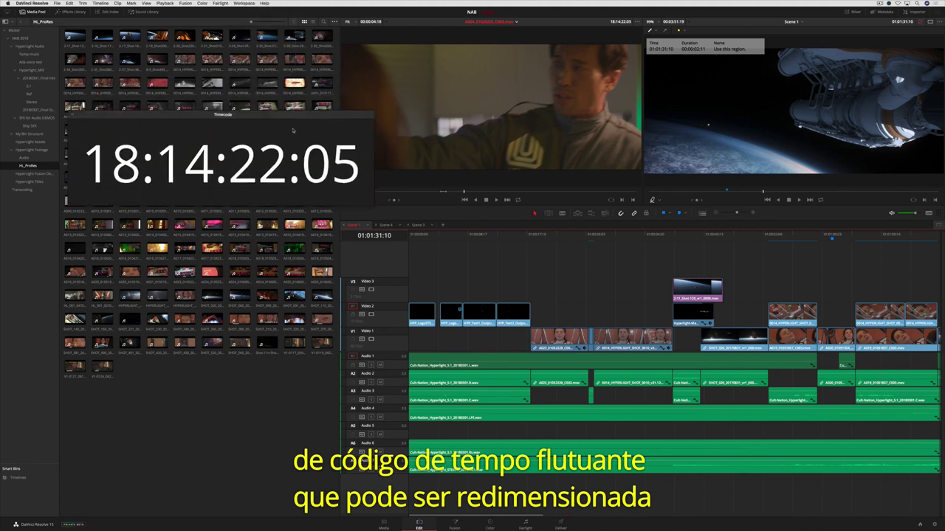
left_click_drag(293, 130, 275, 200)
left_click_drag(348, 273, 480, 333)
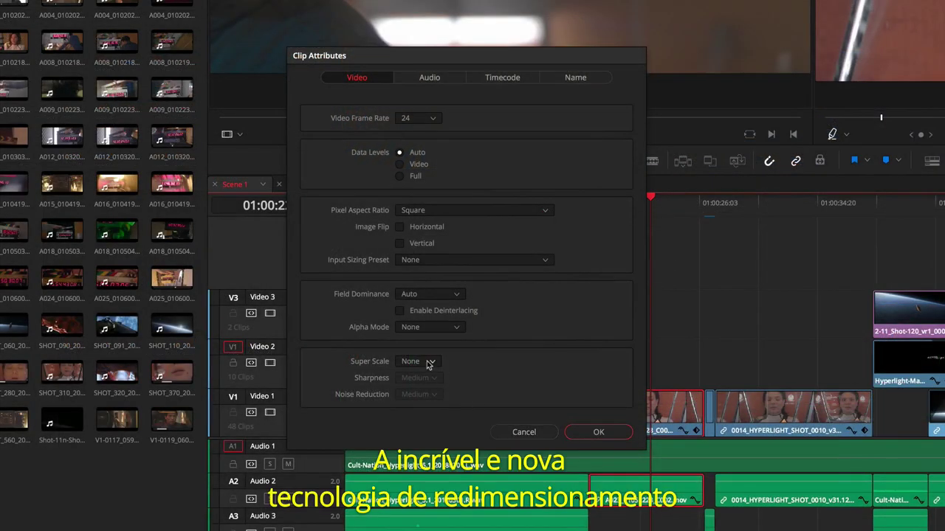
- Change the clip's Super Scale from 3x to 4x in Clip Attributes
left_click(429, 365)
left_click(405, 403)
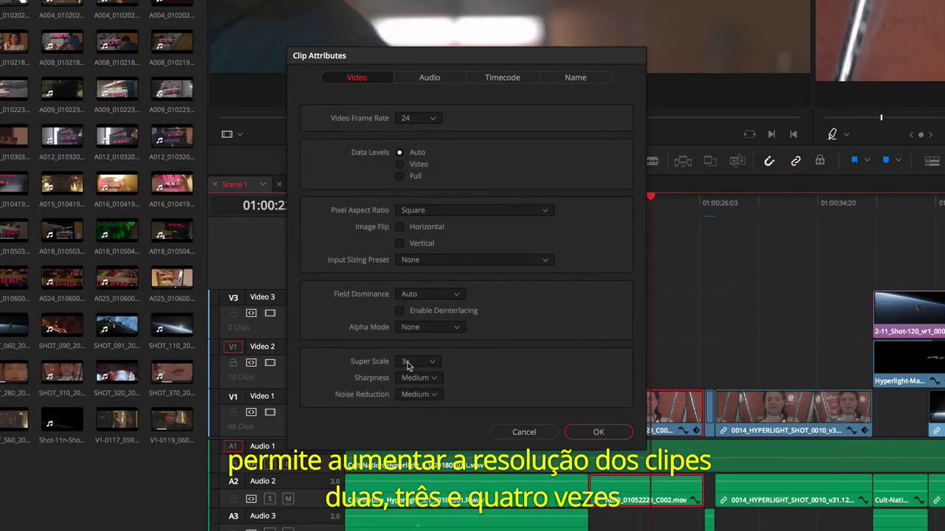
left_click(429, 362)
left_click(419, 417)
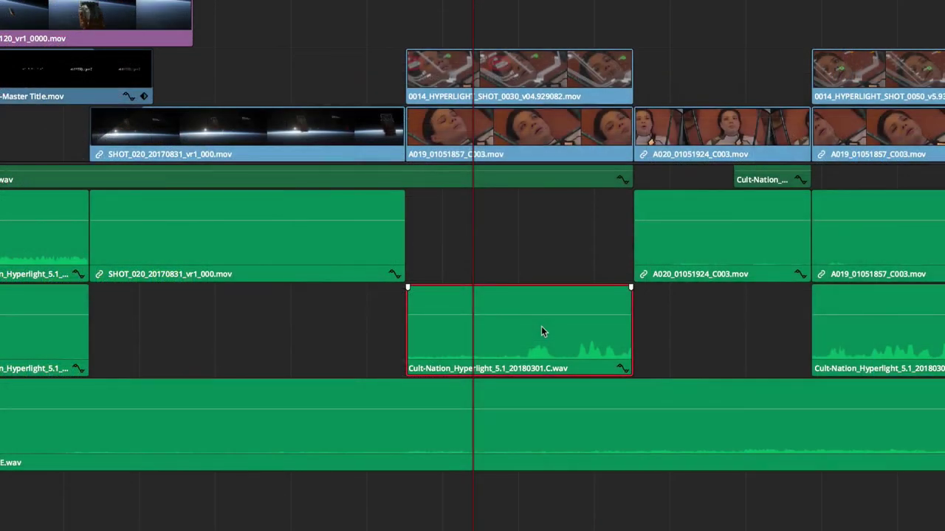
- Normalize Cult-Nation_Hyperlight_5.1_20180301.C.wav to a 0 dBFS reference level
right_click(541, 332)
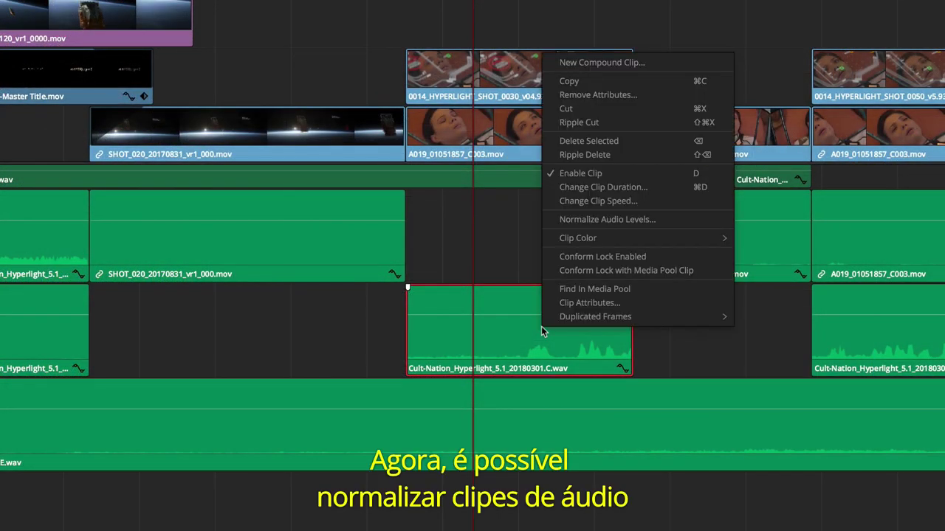
left_click(679, 219)
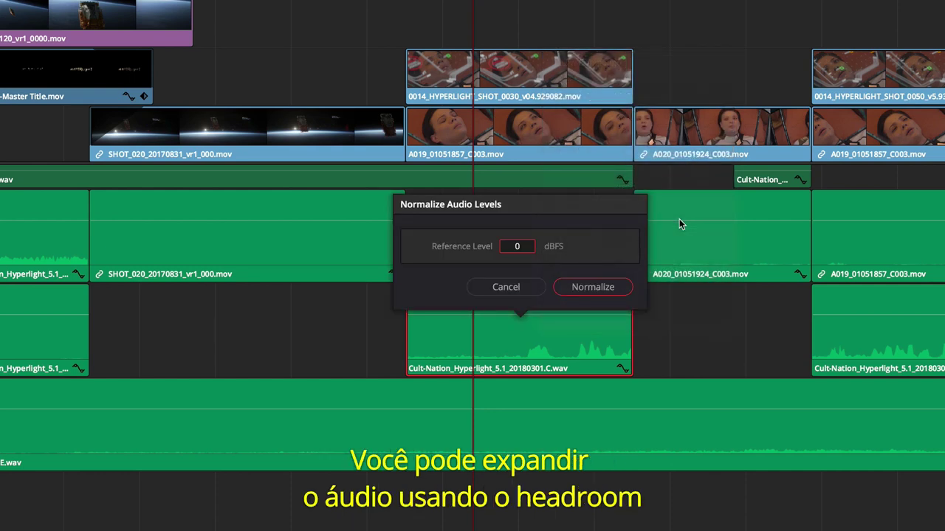
key("Return")
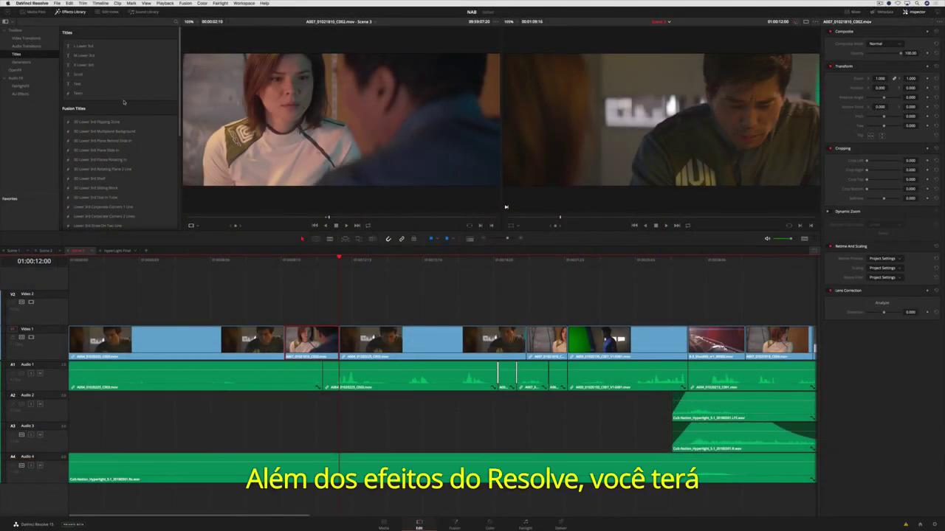
- Place the Lower 3rd Simple Underline title on Video 2
left_click(111, 93)
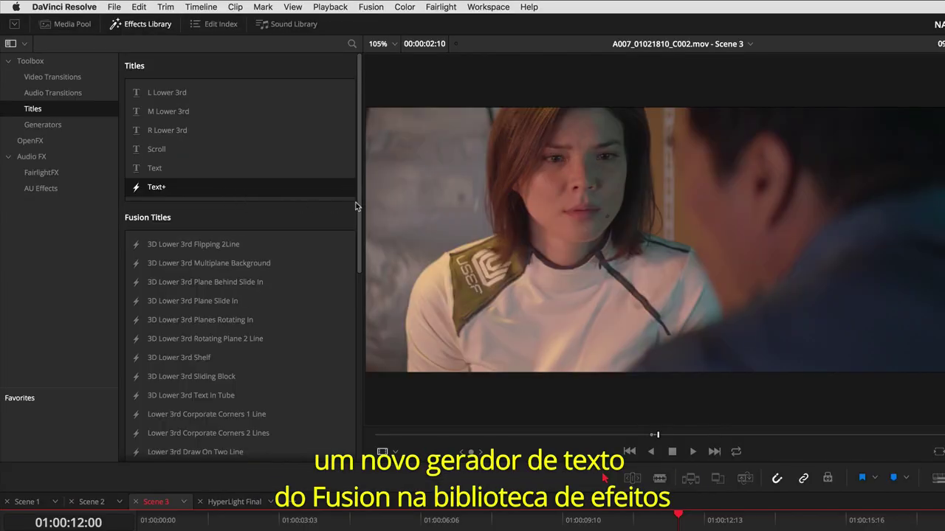
left_click_drag(357, 206, 337, 395)
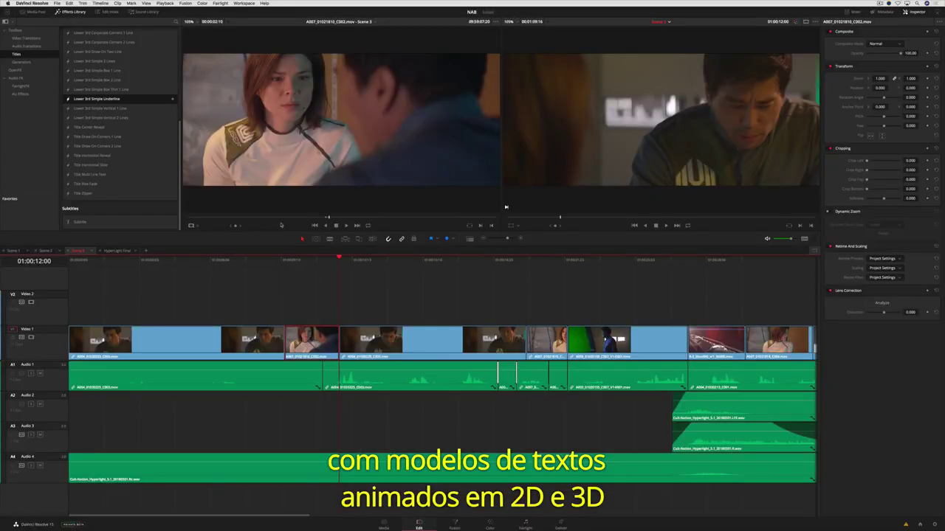
left_click_drag(280, 224, 447, 321)
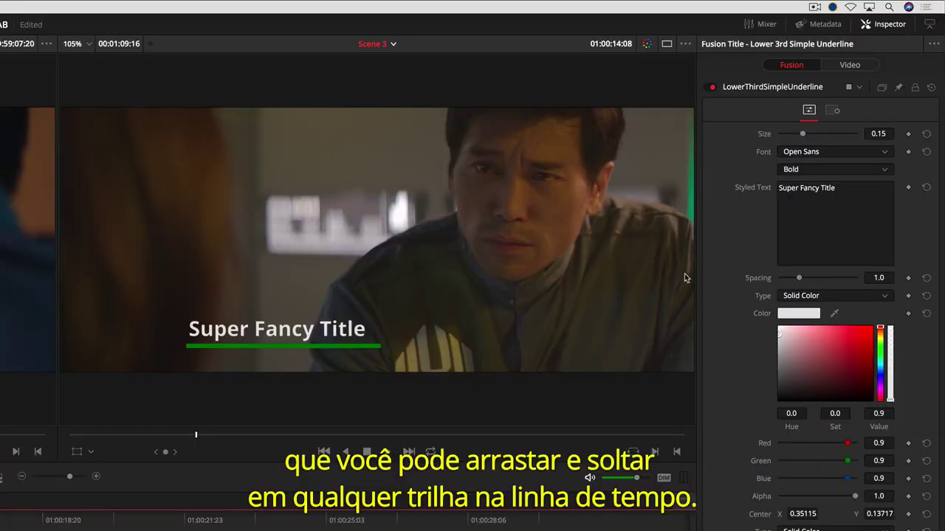
- Replace the title text with the actor's name and play it back
left_click(882, 102)
key("super+a")
type("PET")
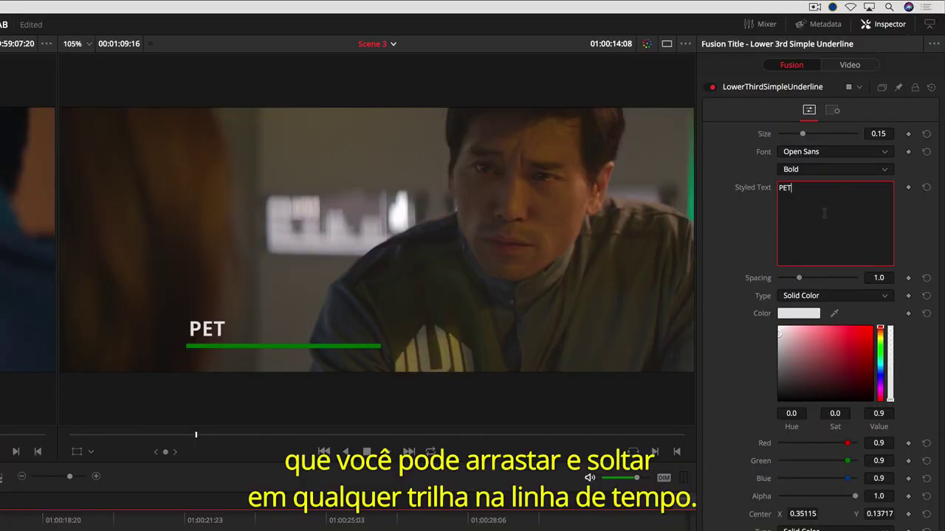
type("ER SHINKODA")
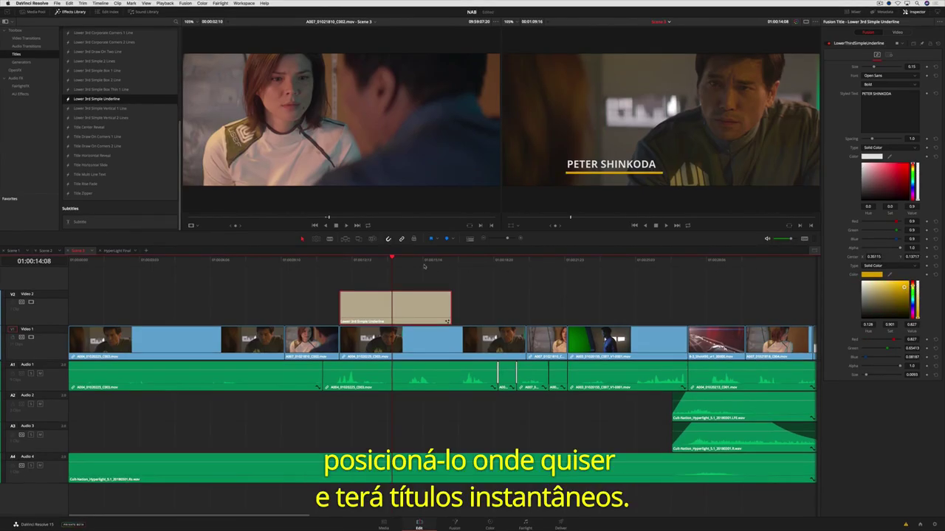
key("space")
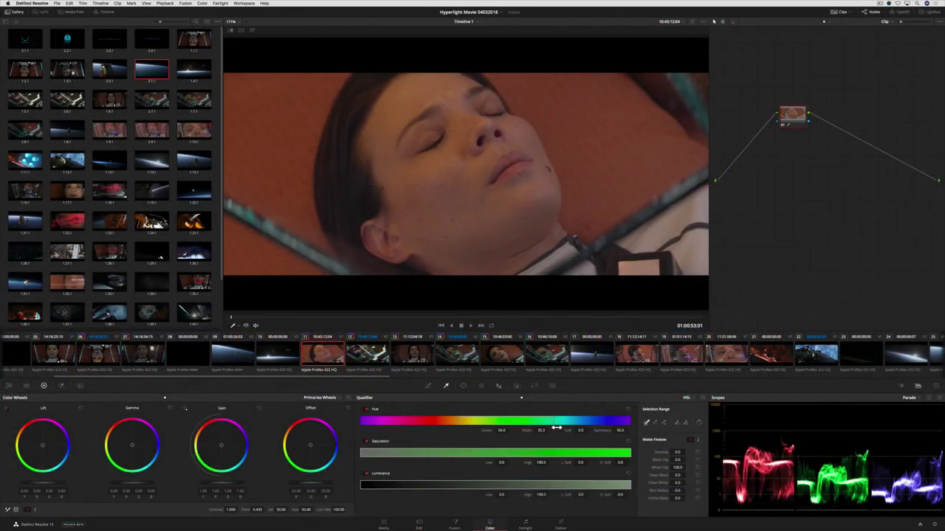
- Widen and soften the hue qualifier range, then set Matte Finesse Mode to Grow
left_click_drag(553, 426, 562, 428)
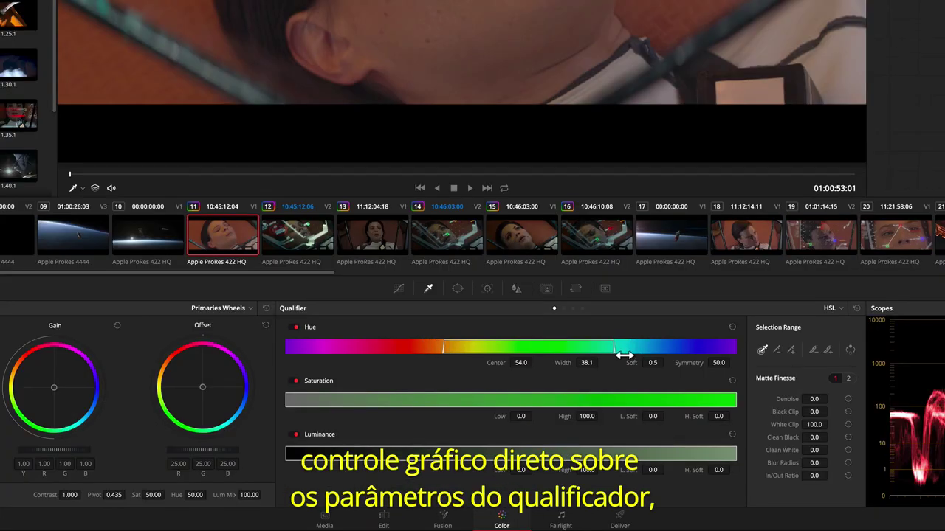
left_click_drag(624, 355, 534, 345)
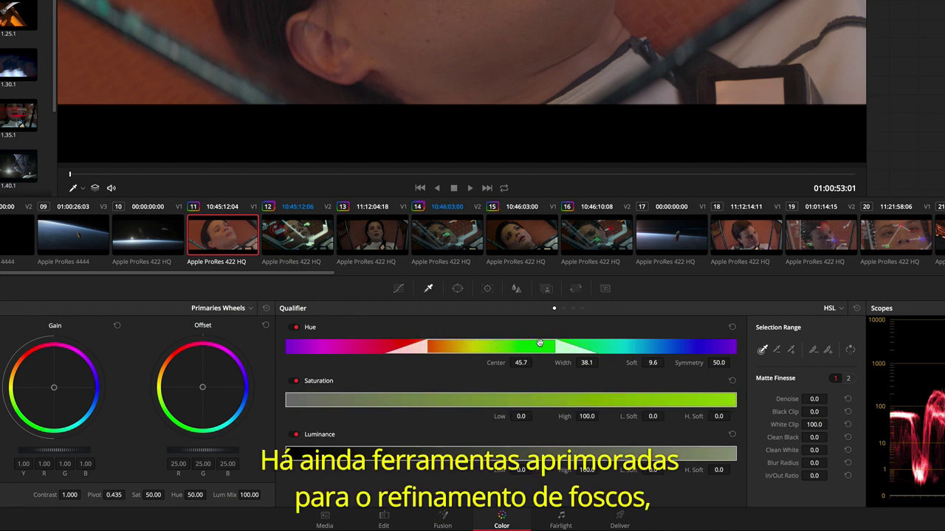
left_click(848, 379)
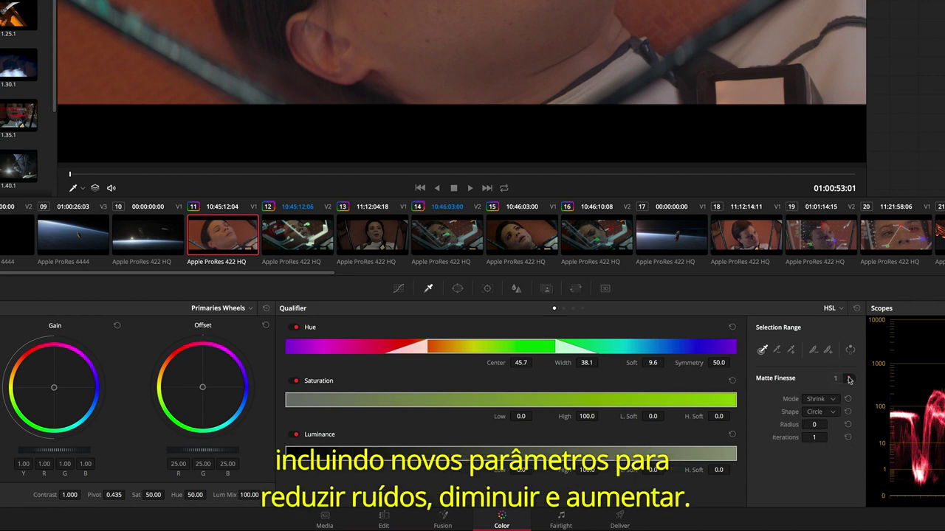
left_click(833, 399)
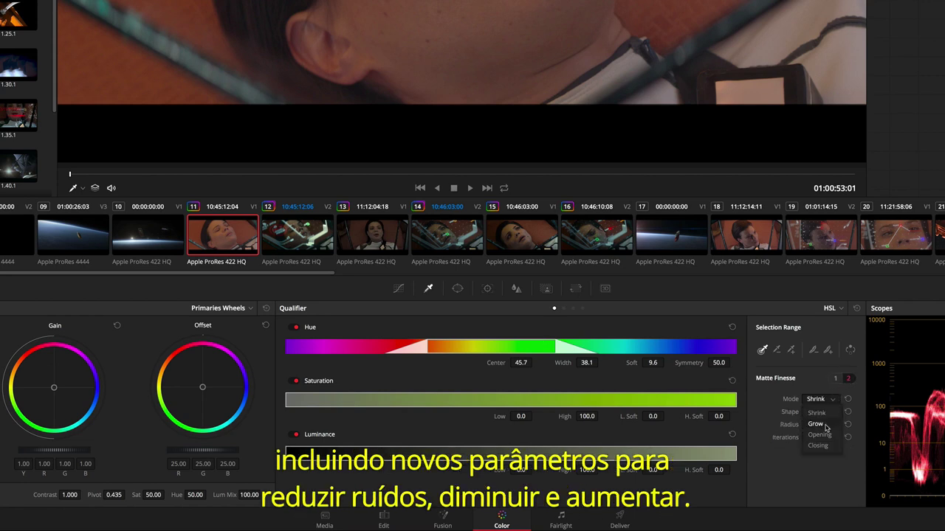
left_click(825, 426)
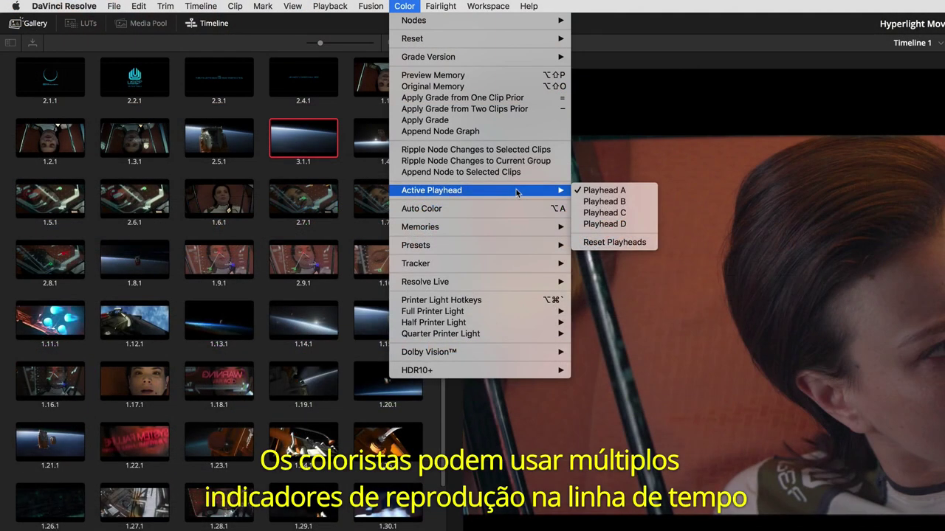
- Make playhead B active, then jump between playheads in other clips
left_click(622, 202)
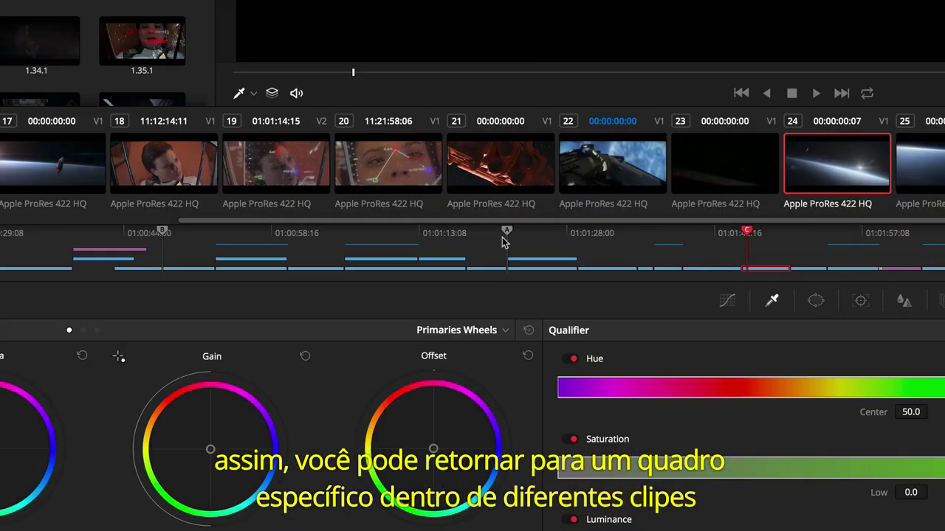
left_click(508, 232)
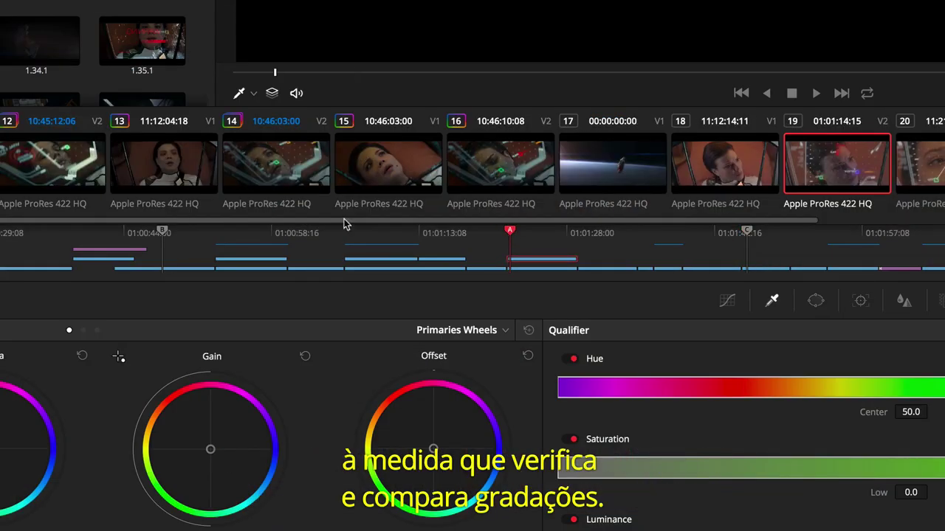
left_click(164, 232)
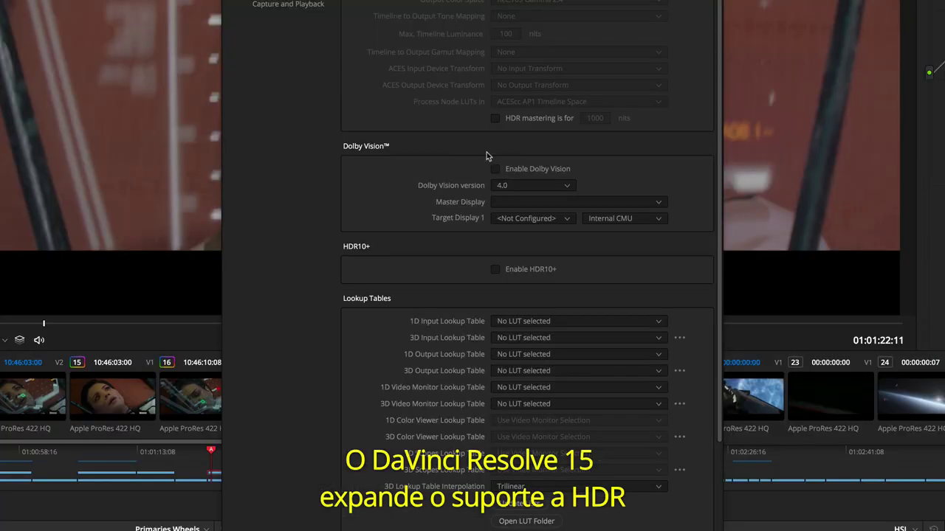
- Enable HDR10+ in the project's Color Management settings
left_click(493, 271)
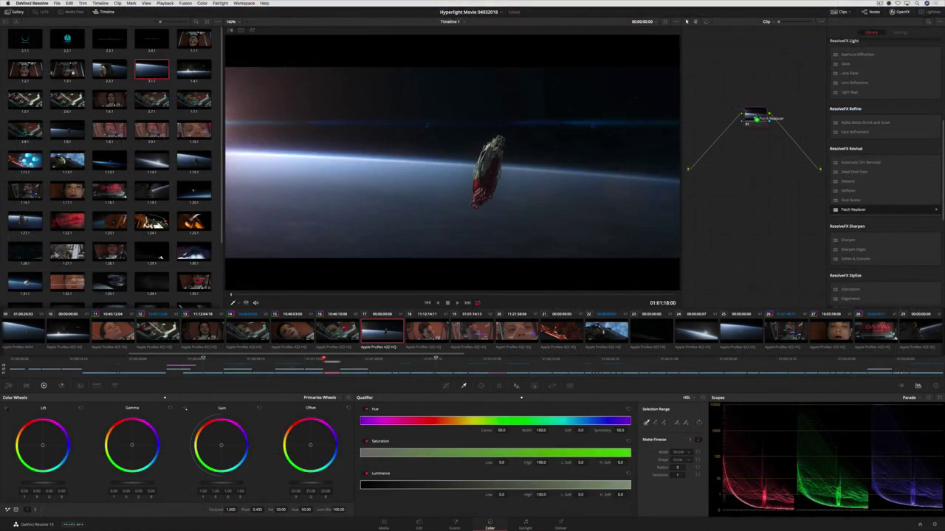
- Apply the Patch Replacer effect to the space shot's node
left_click_drag(756, 118, 756, 116)
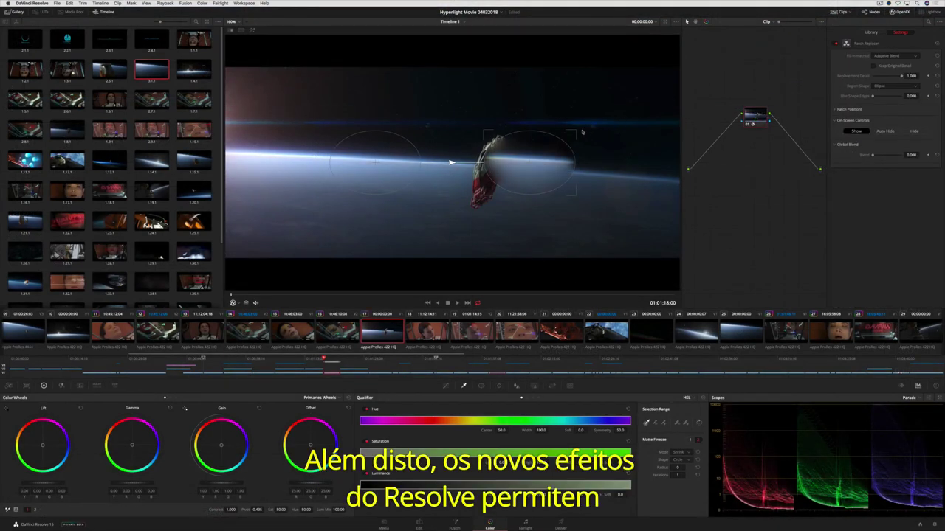
- Reshape the patch oval over the spaceship, track it forward, and add Lens Reflections to node 02
left_click_drag(582, 132, 564, 106)
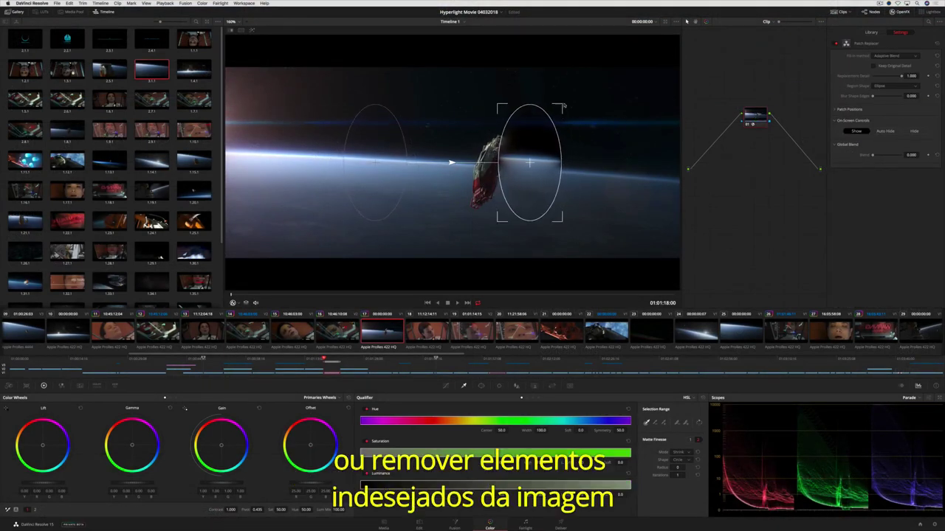
left_click_drag(537, 154, 598, 172)
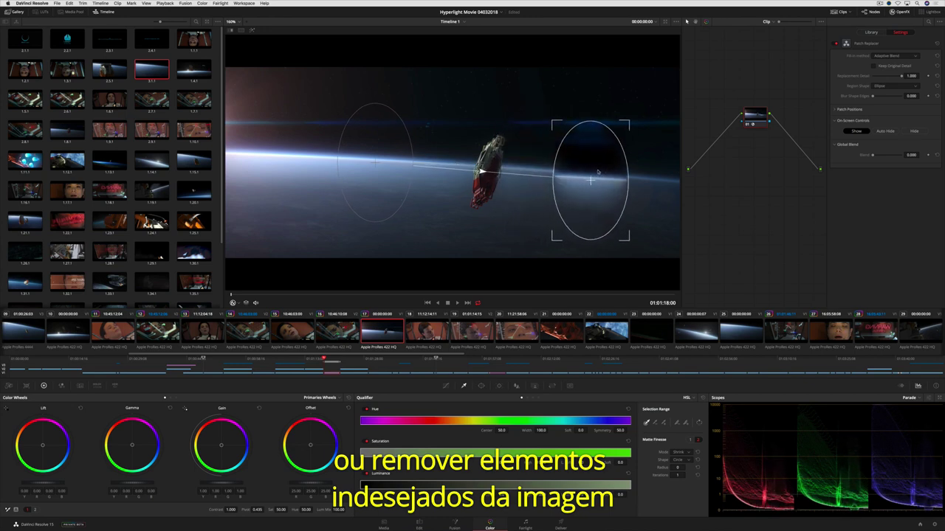
left_click_drag(374, 163, 485, 172)
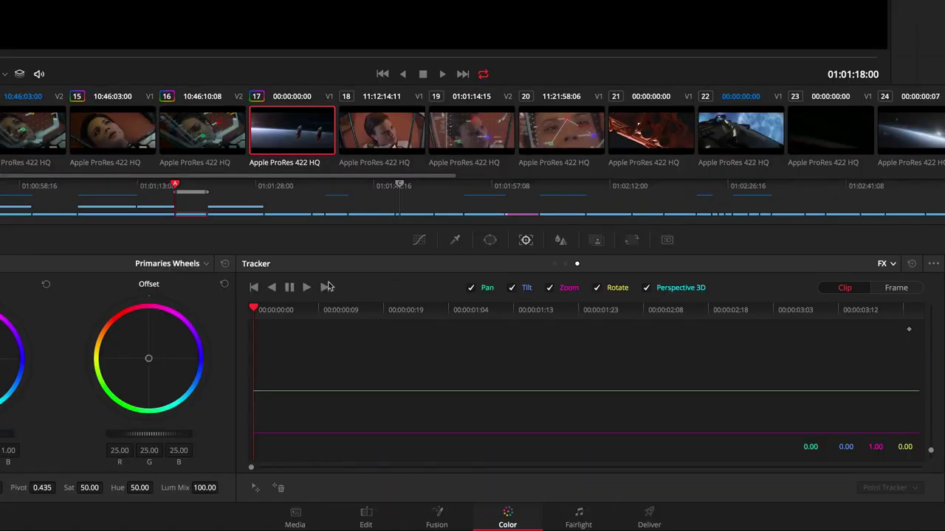
left_click(306, 288)
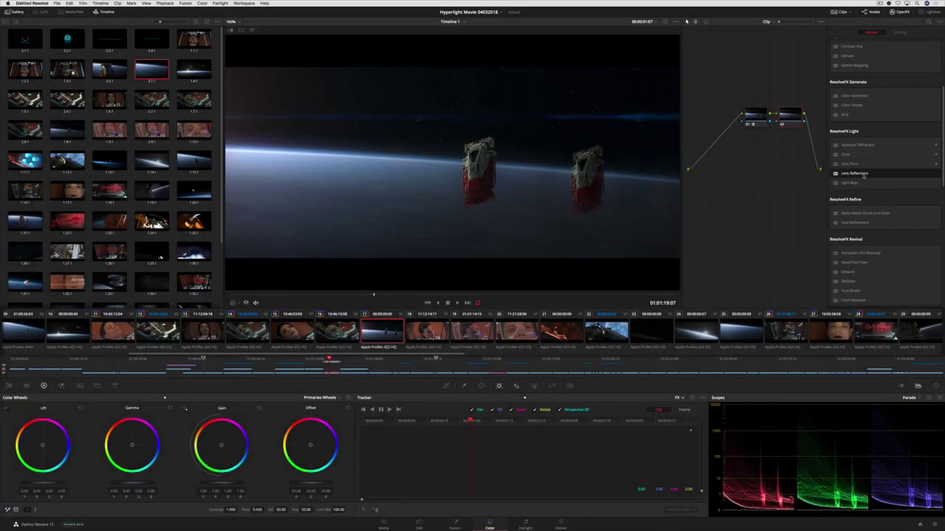
left_click_drag(864, 175, 788, 116)
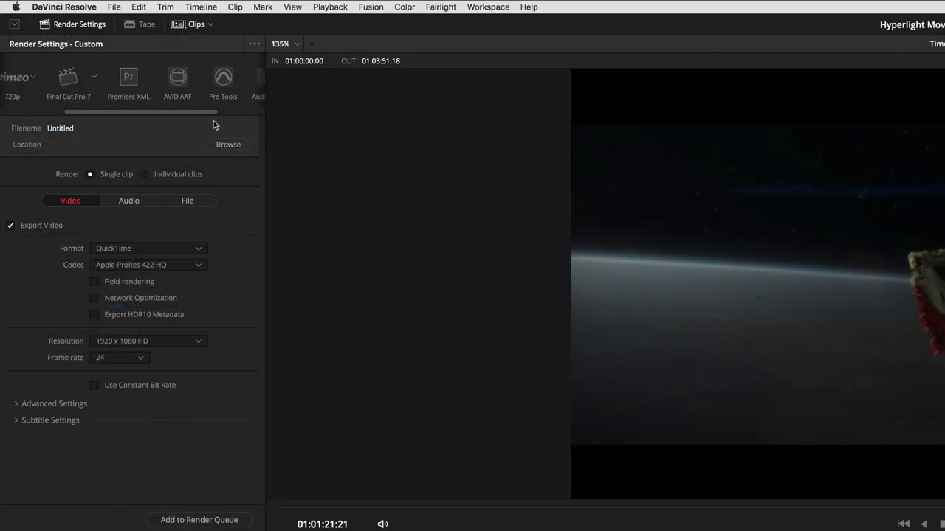
- Select the Netflix HD render preset: IMF, Kakadu JPEG 2000 RGB HD at 211 Mbit/sec
scroll(214, 120, "right", 5)
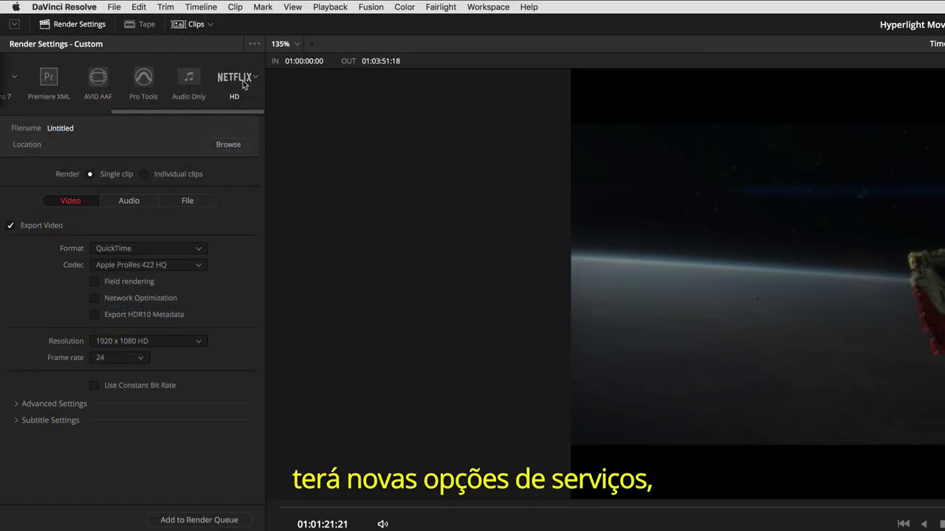
left_click(238, 78)
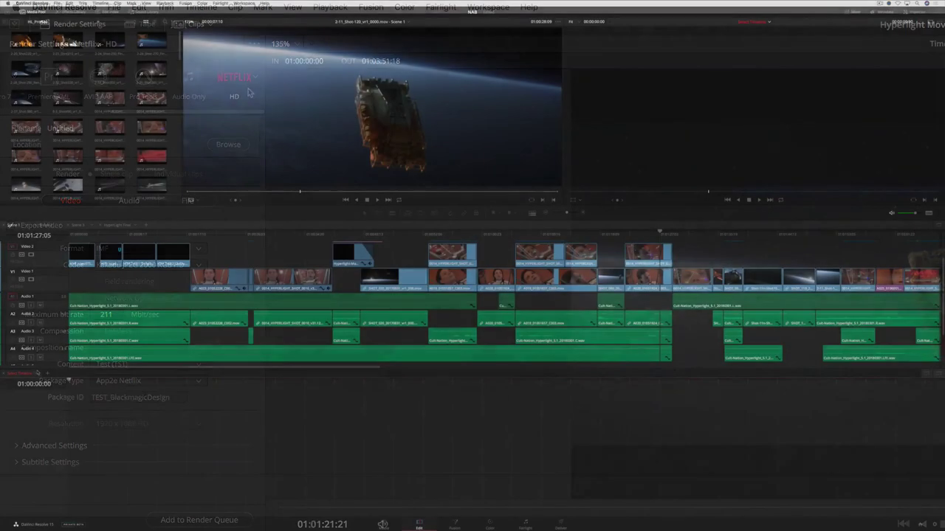
- Open Scene 4 in the stacked timeline below the Scene 1 edit
left_click(48, 397)
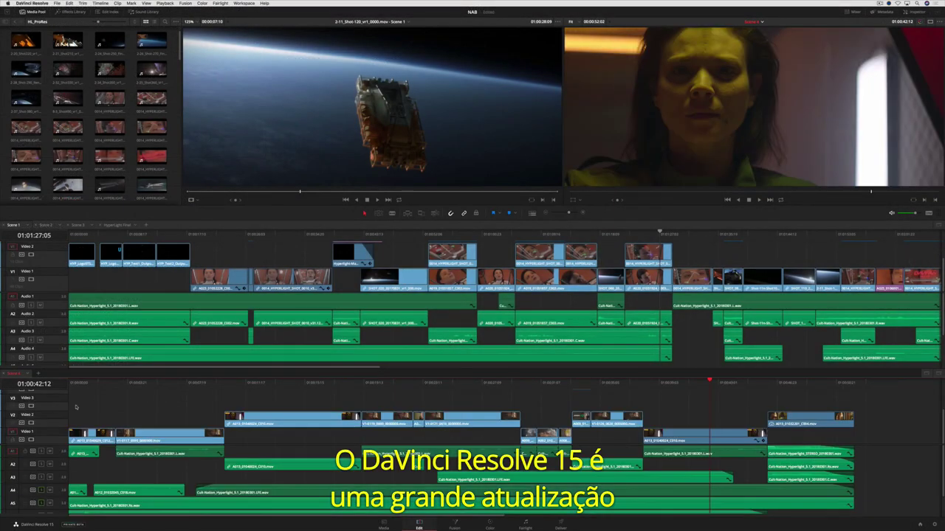